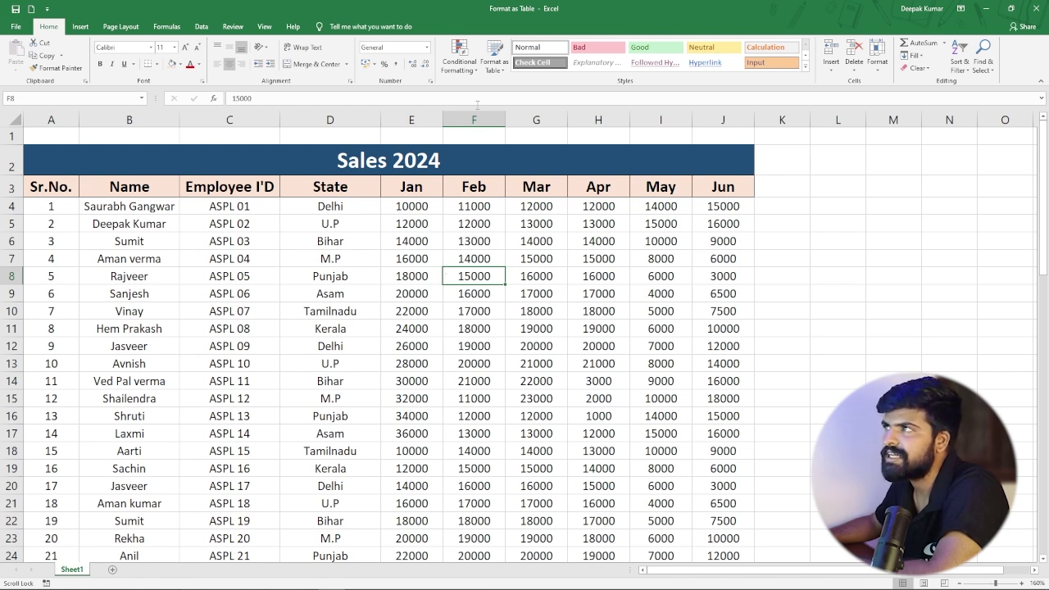
click(469, 72)
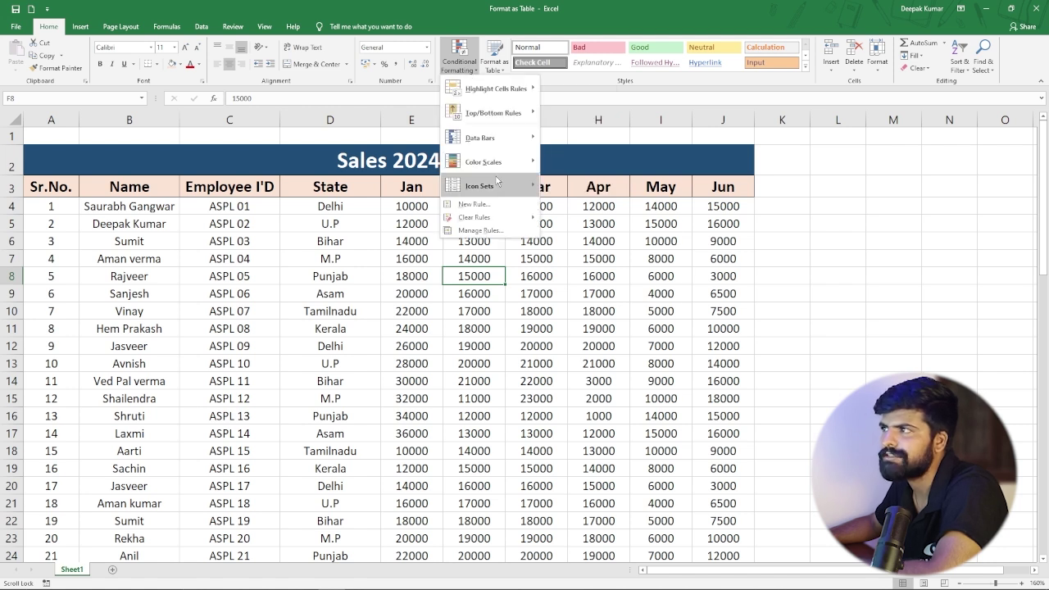
mouse_move(495, 181)
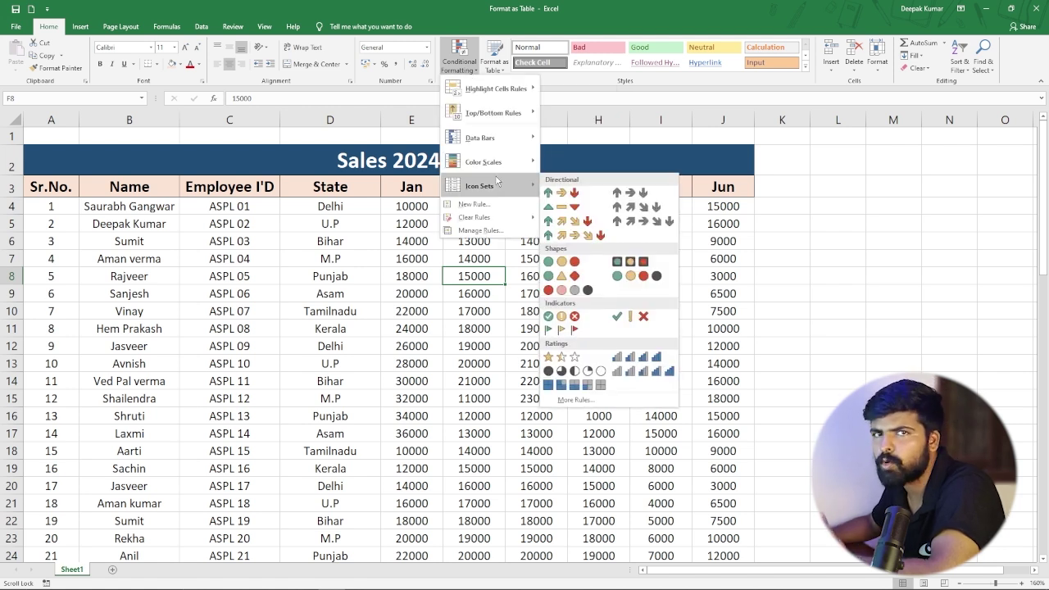
click(573, 113)
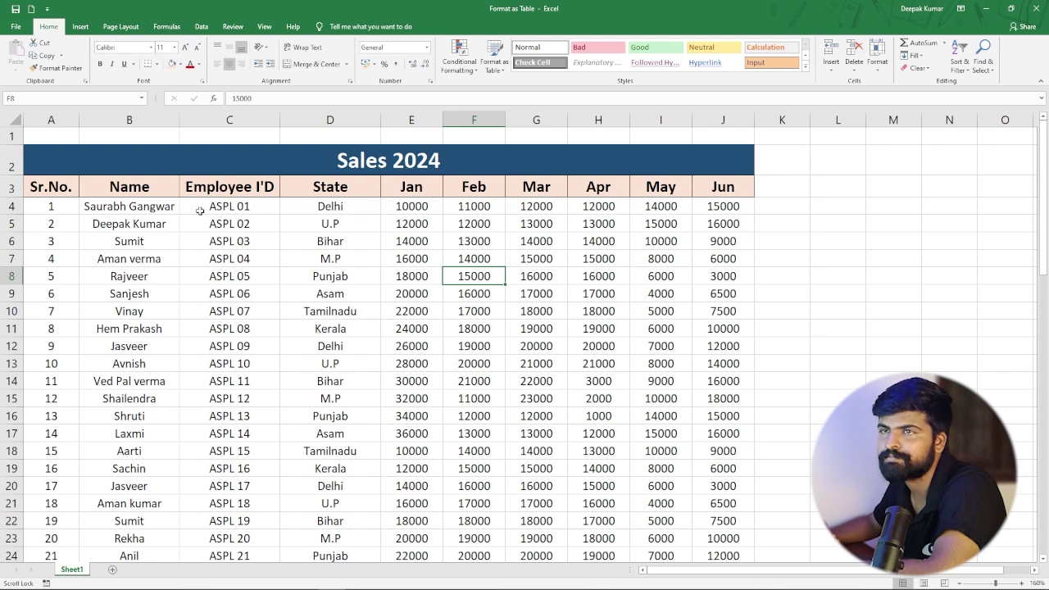
Step: Select the sales data A3:J63 and choose the orange table style from the first row of the Medium group to format it
drag(37, 189, 752, 585)
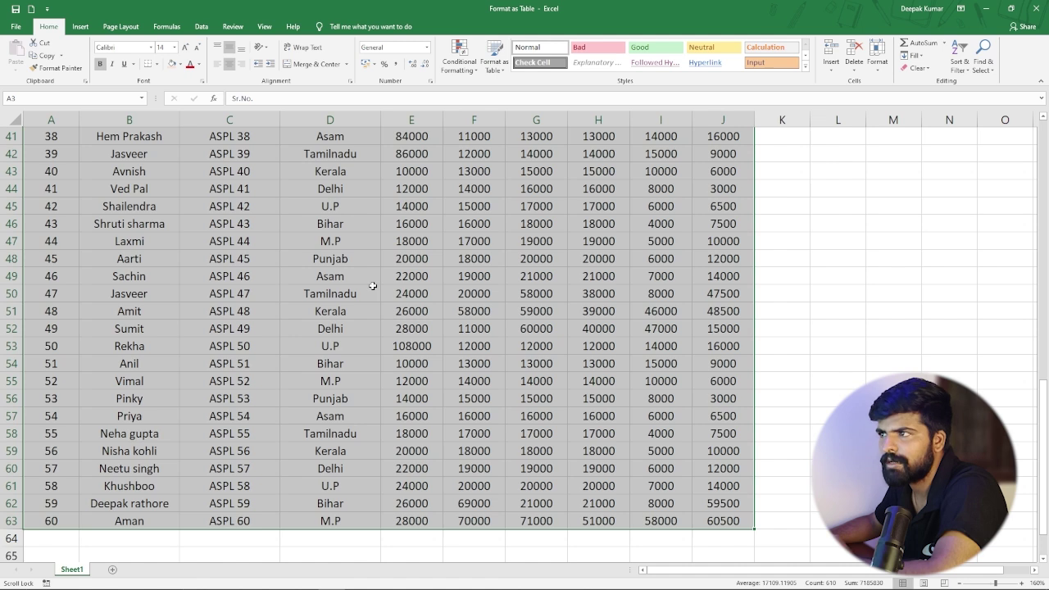
scroll(373, 285, up, 13)
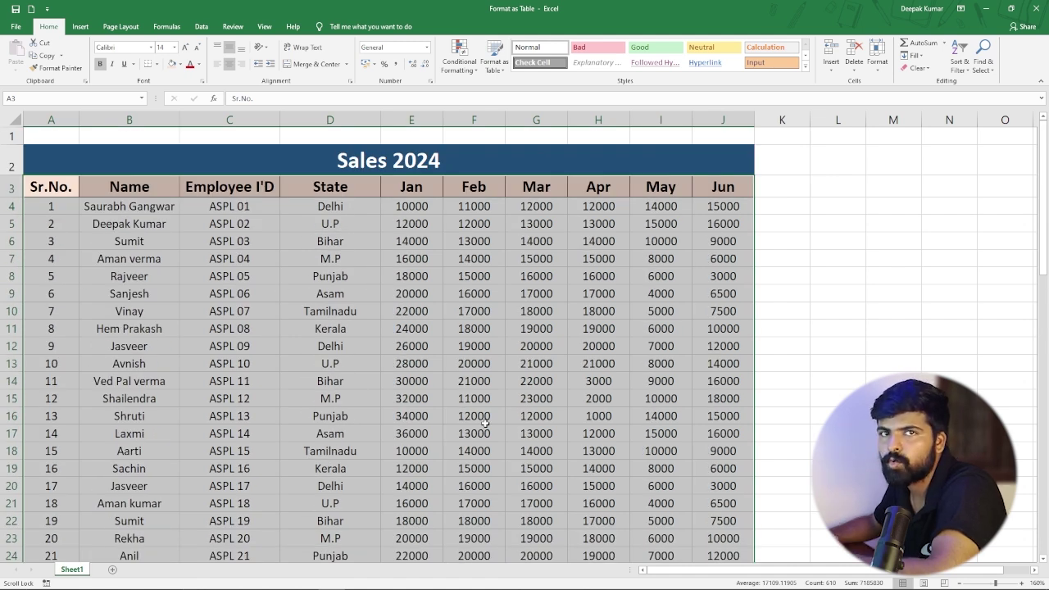
click(494, 64)
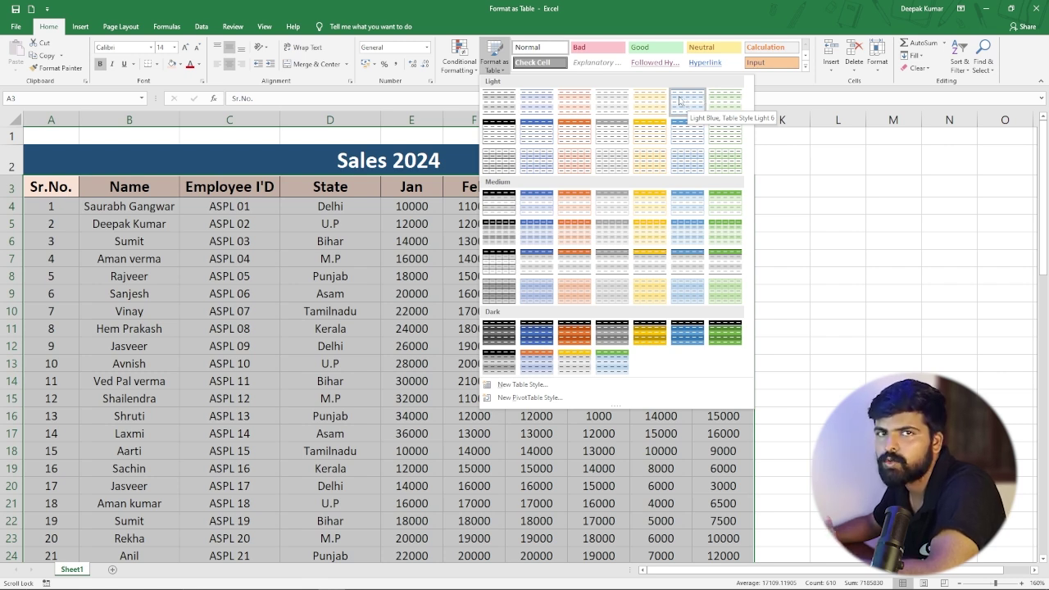
click(575, 199)
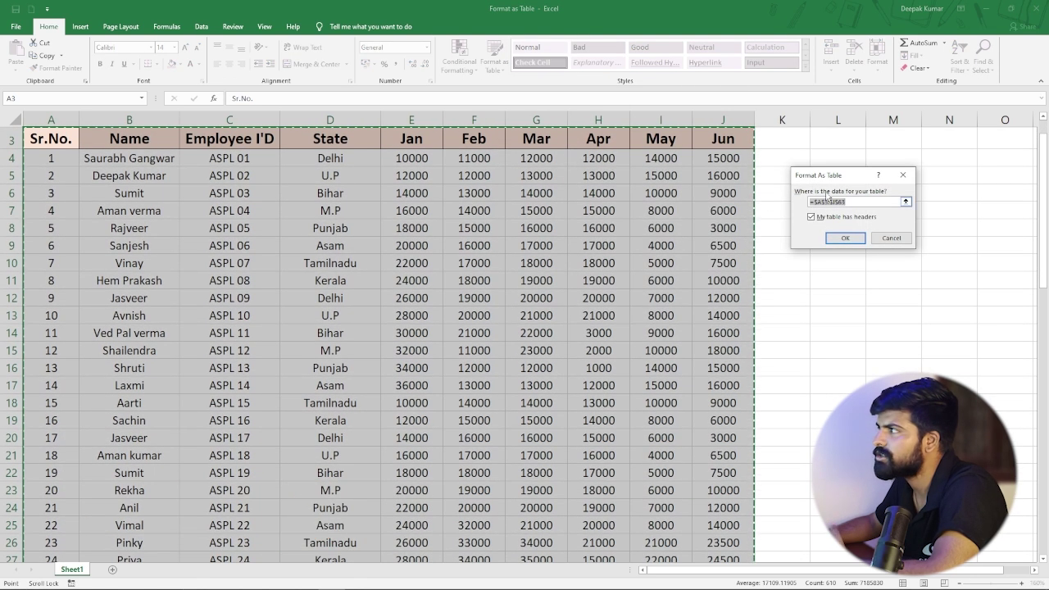
scroll(494, 222, up, 1)
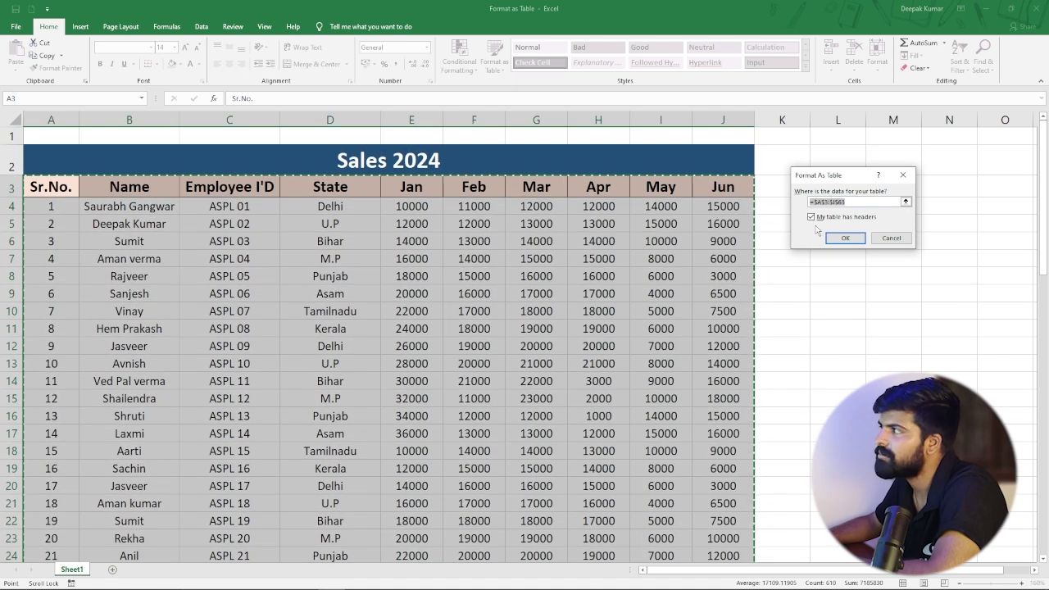
drag(848, 178, 835, 205)
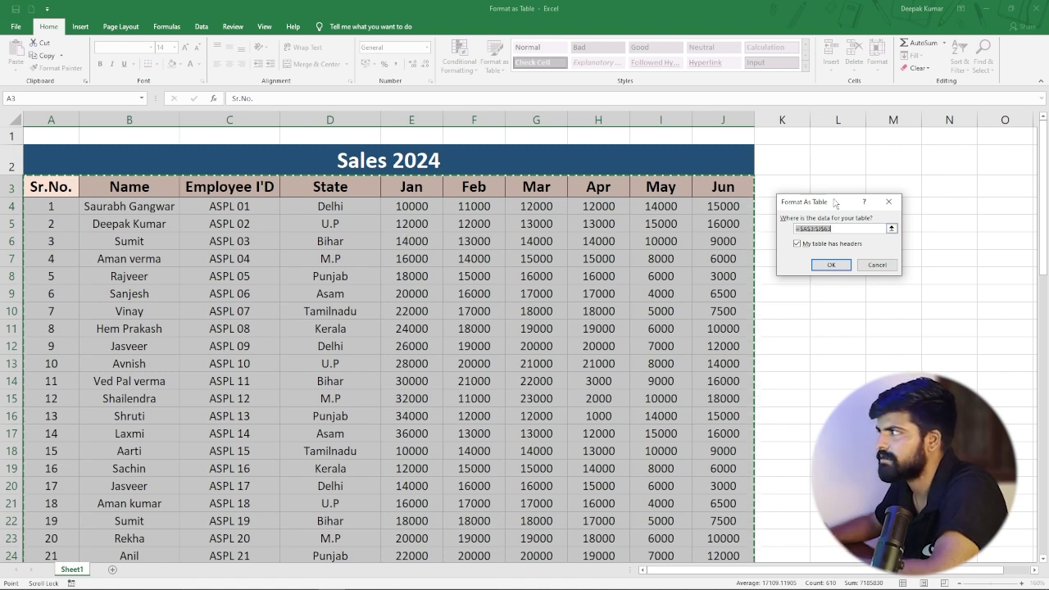
drag(835, 203, 839, 224)
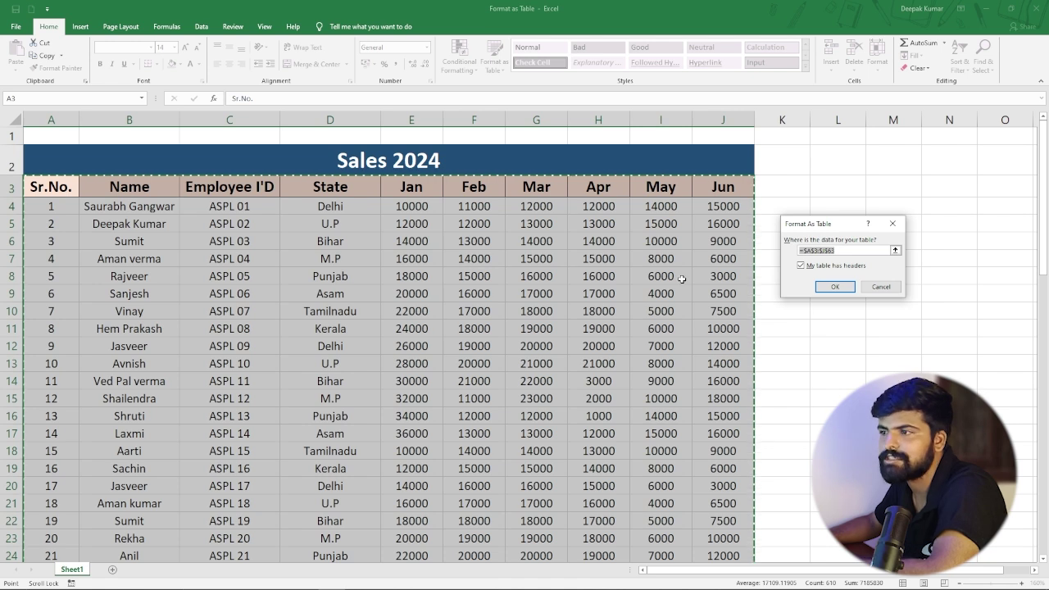
Step: Check the extent of the selected data, clear the table range and reselect only A3:J20
scroll(681, 307, down, 6)
scroll(681, 306, down, 10)
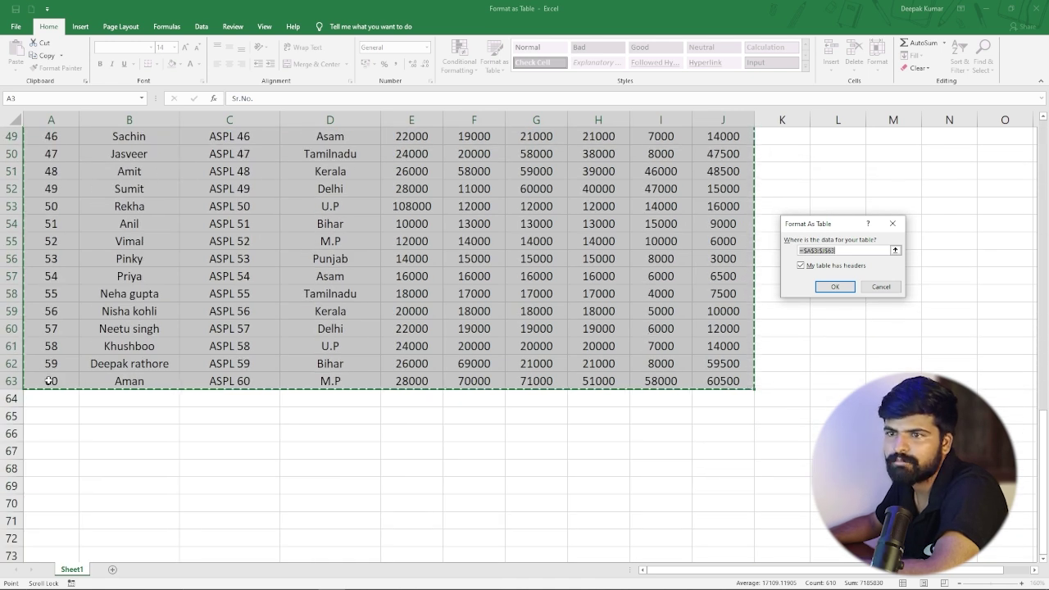
scroll(681, 386, up, 5)
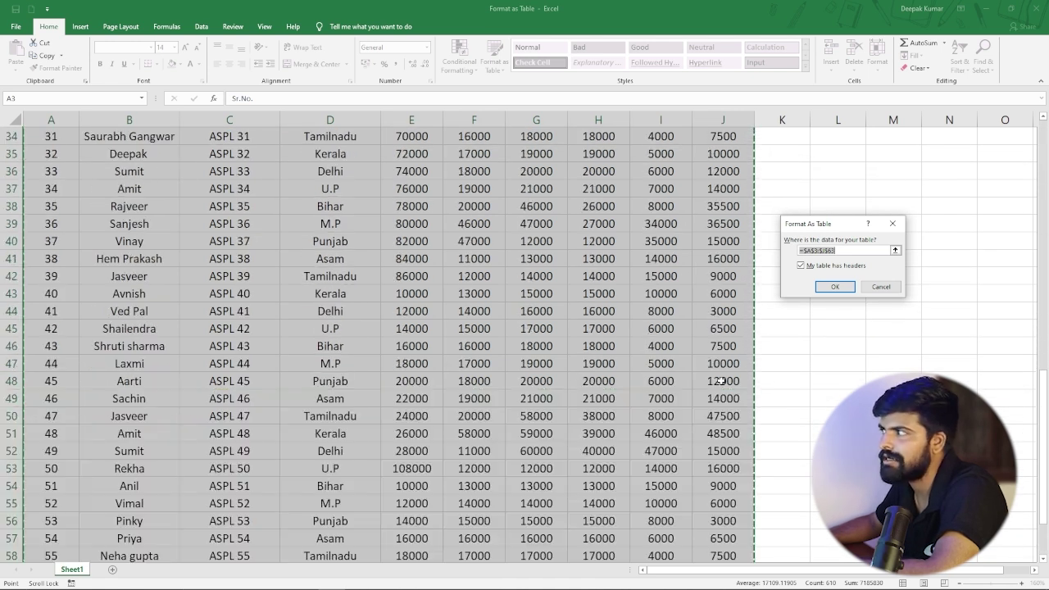
scroll(560, 311, up, 10)
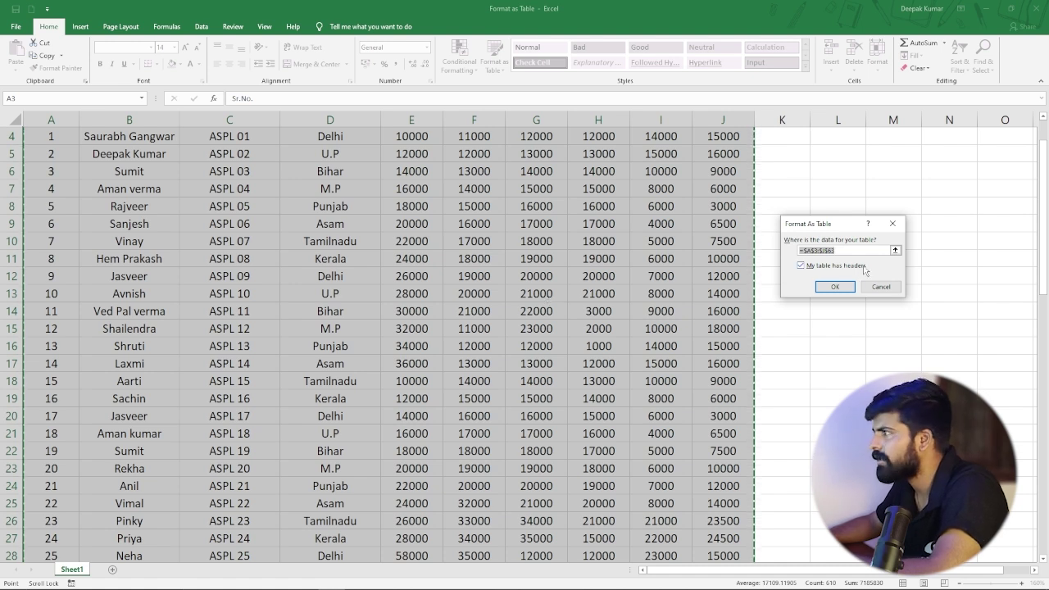
click(847, 251)
key(BackSpace)
key(BackSpace)
key(BackSpace)
key(BackSpace)
key(BackSpace)
key(BackSpace)
key(BackSpace)
key(BackSpace)
scroll(361, 239, up, 1)
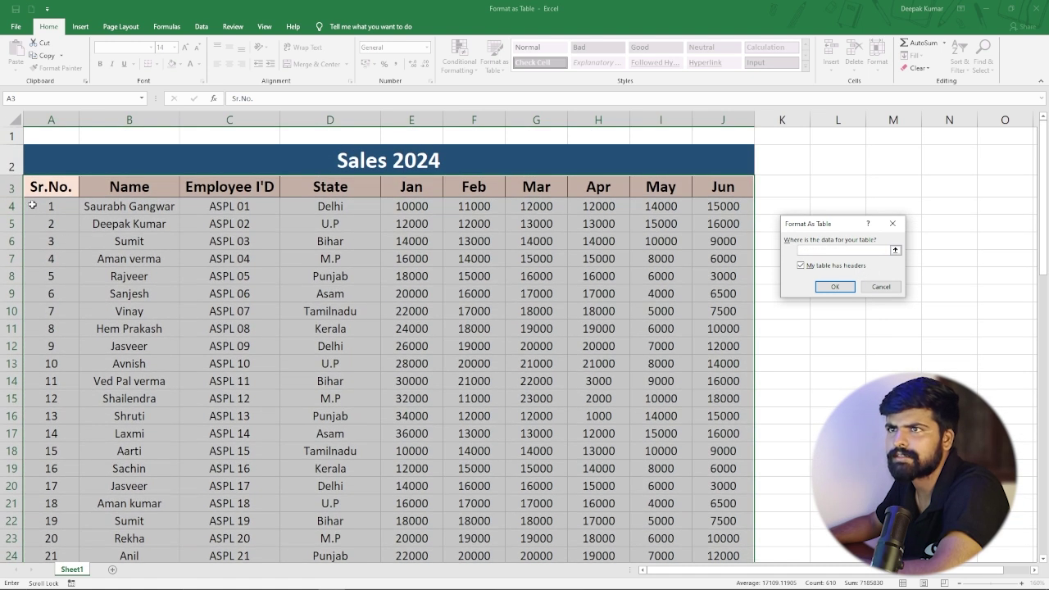
drag(45, 189, 725, 483)
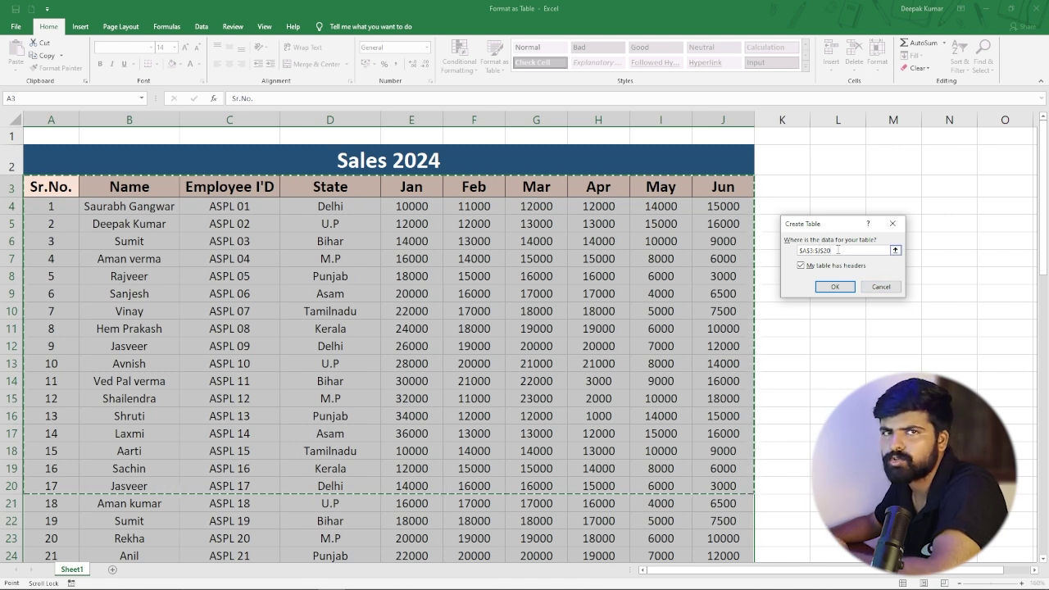
key(BackSpace)
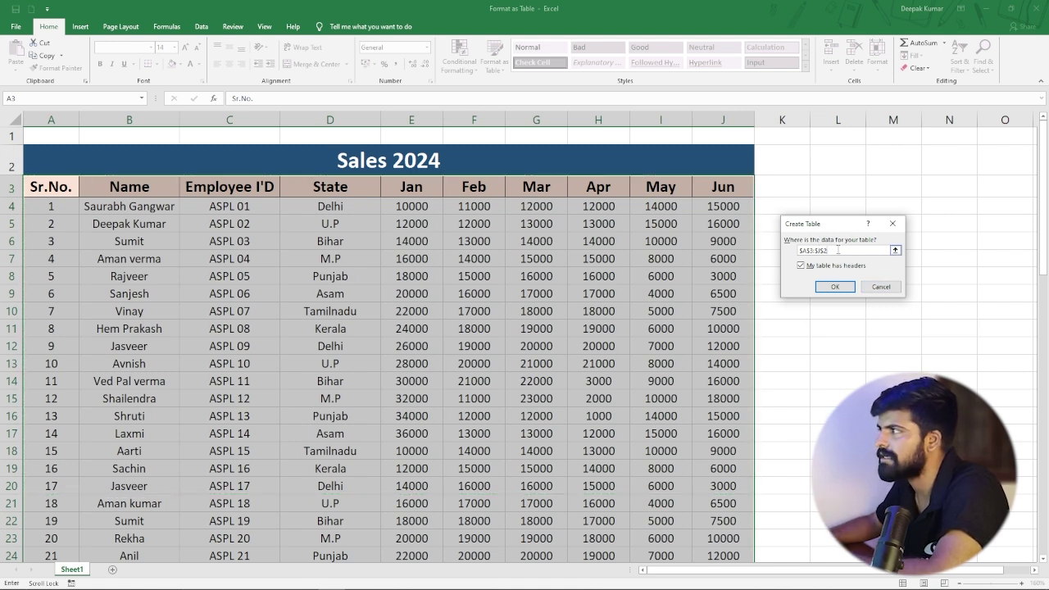
Step: Set the table's data range to $A$3:$J$63 and create the table with its first row as headers
drag(39, 187, 733, 523)
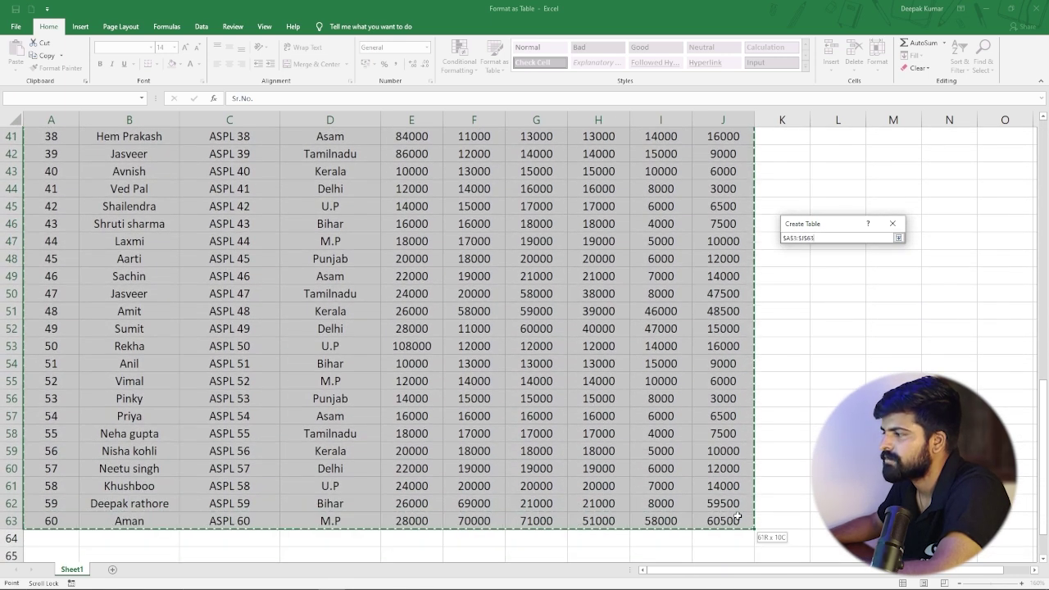
scroll(732, 246, up, 8)
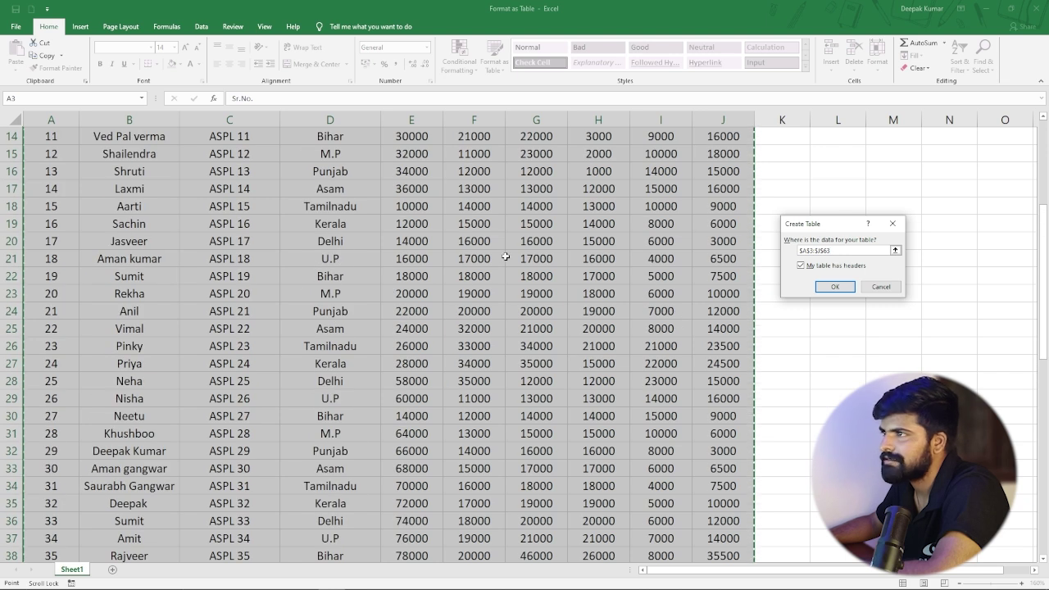
scroll(505, 257, up, 4)
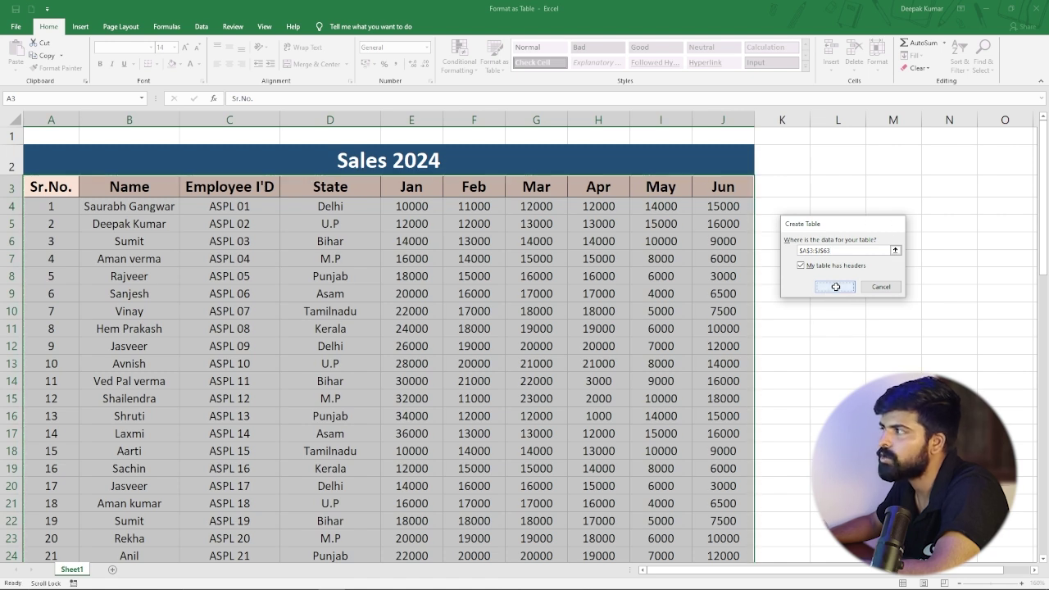
click(837, 289)
click(170, 235)
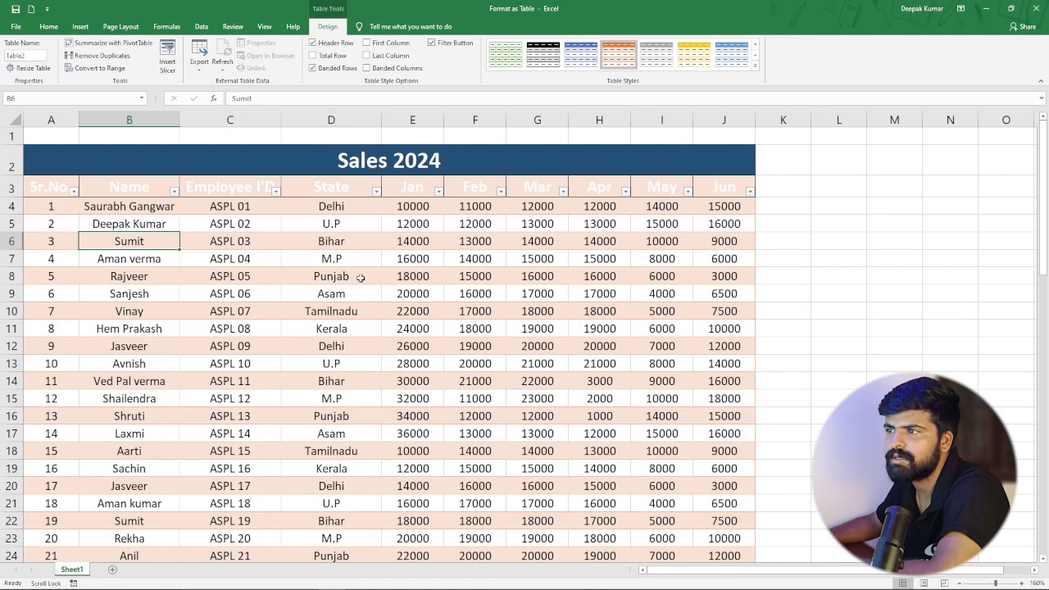
Step: Look over the banded table and fill its header row A3:J3 with the darkest orange theme shade
scroll(152, 235, down, 4)
scroll(334, 275, down, 13)
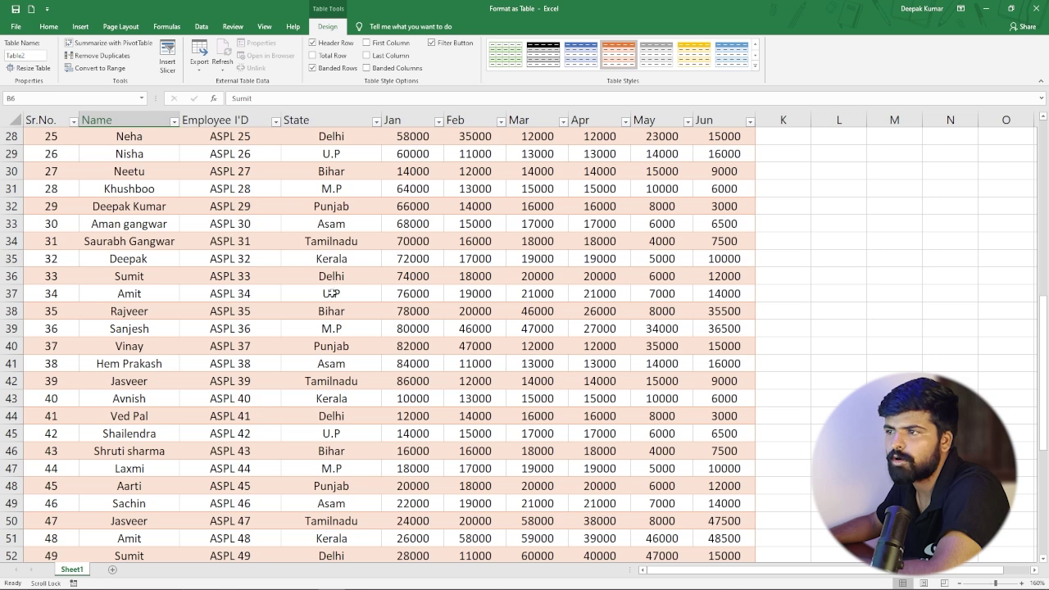
scroll(277, 349, up, 12)
scroll(277, 348, up, 6)
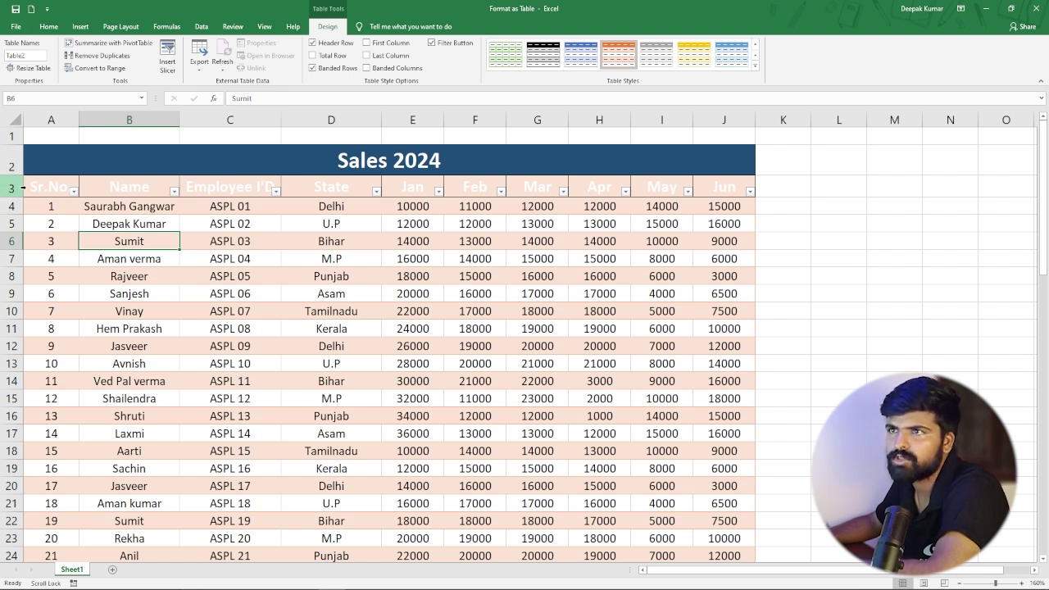
drag(42, 187, 751, 192)
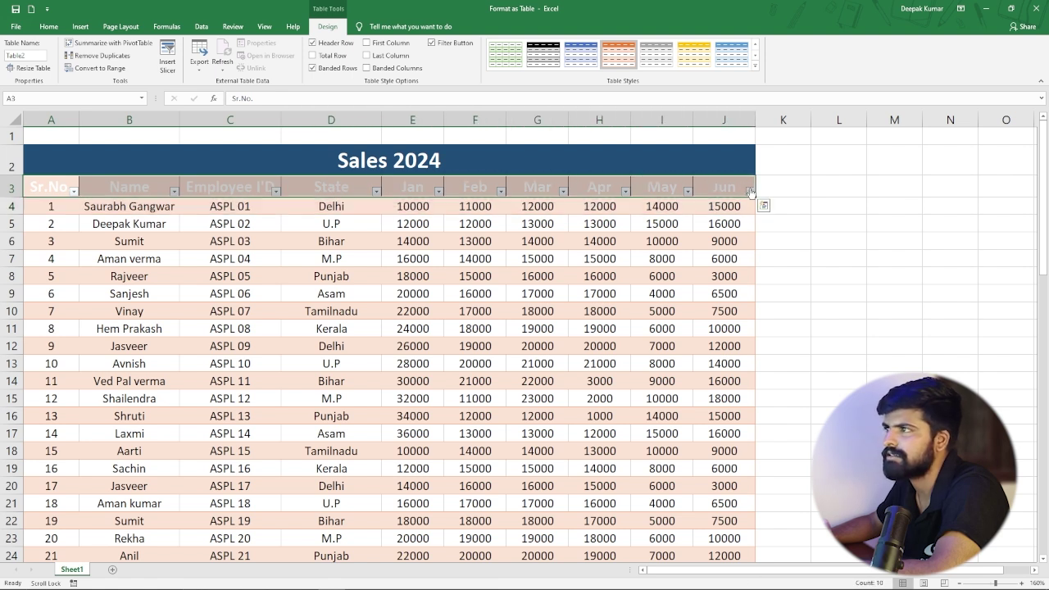
click(45, 27)
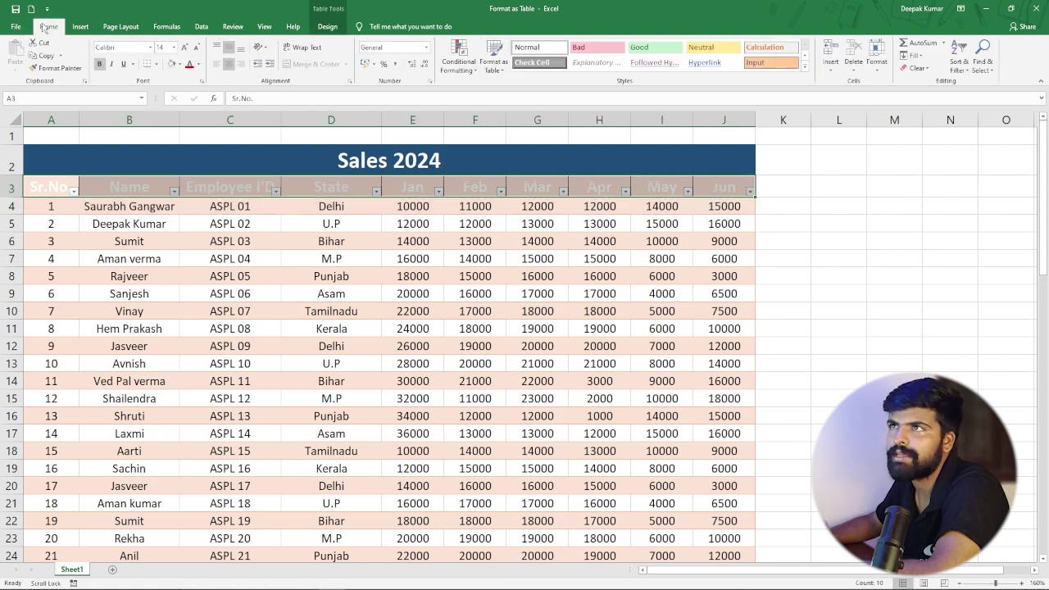
click(179, 64)
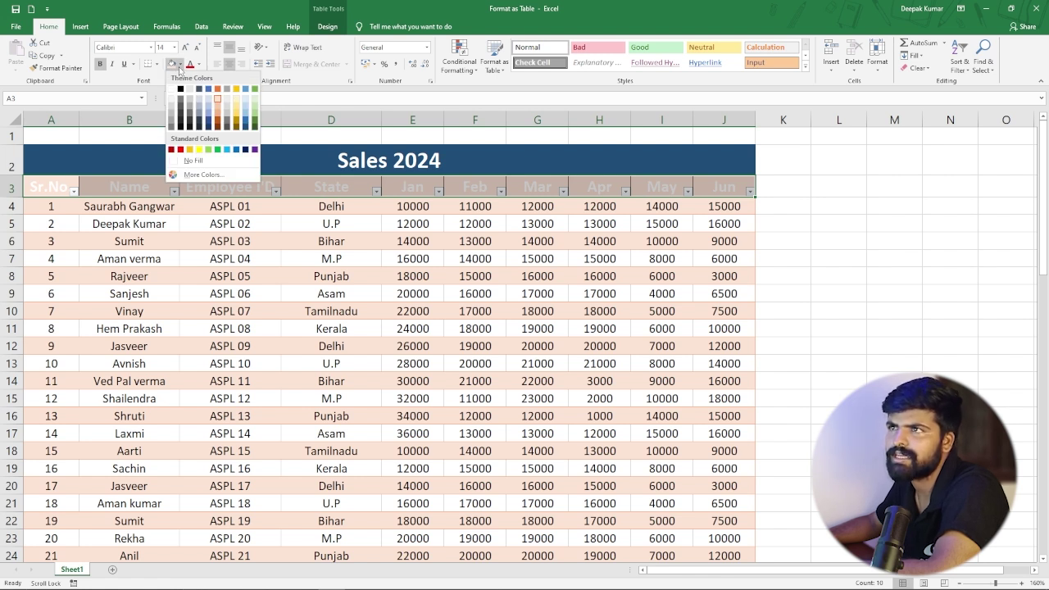
click(218, 127)
click(393, 241)
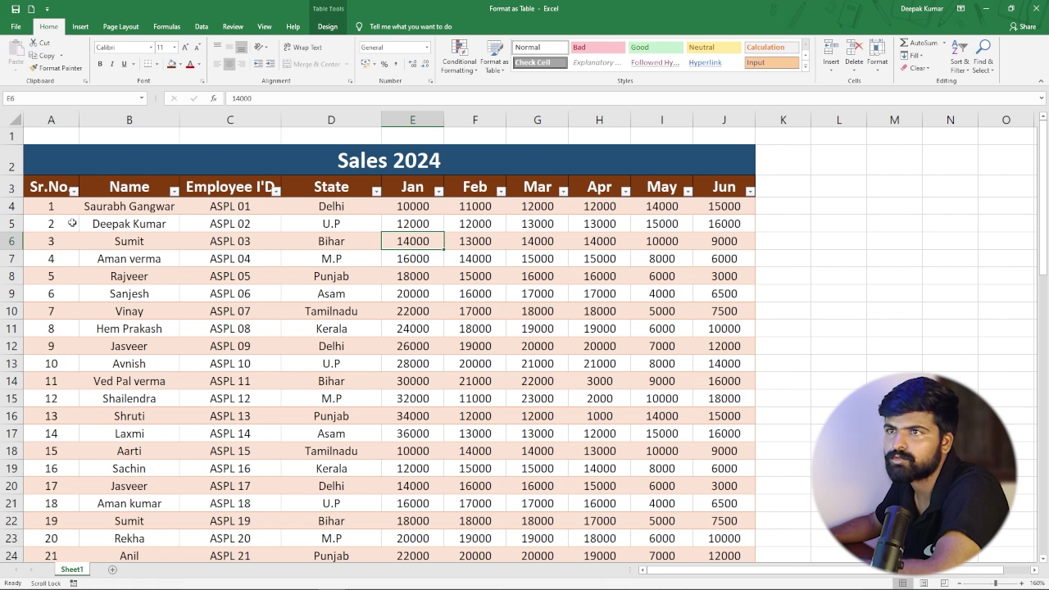
drag(55, 209, 710, 207)
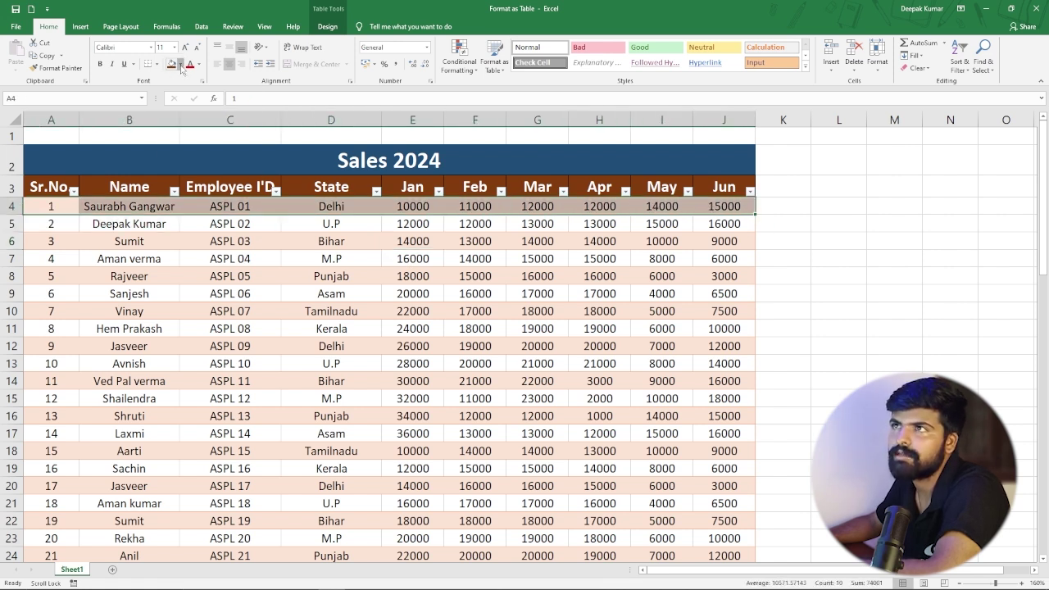
click(181, 66)
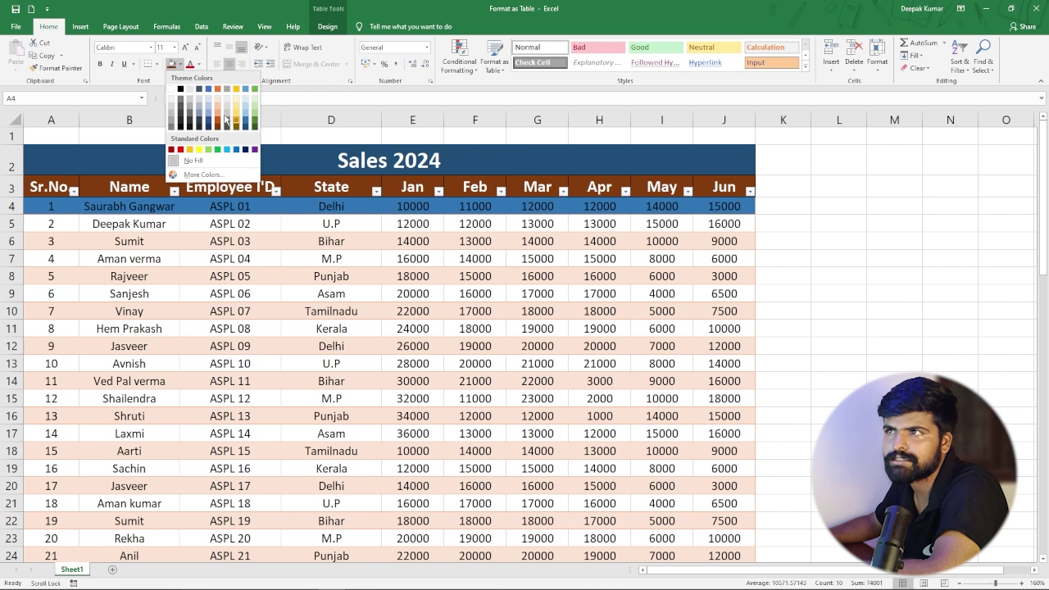
key(Escape)
Step: Preview alternative table styles on the sales table, such as Blue, Table Style Medium 16, without applying any
click(93, 223)
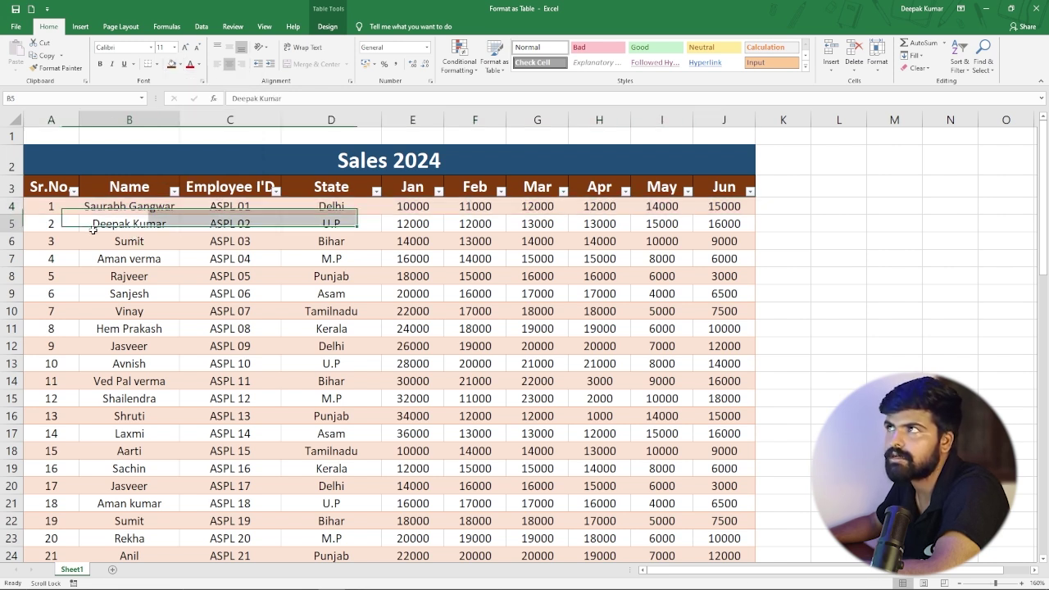
click(325, 28)
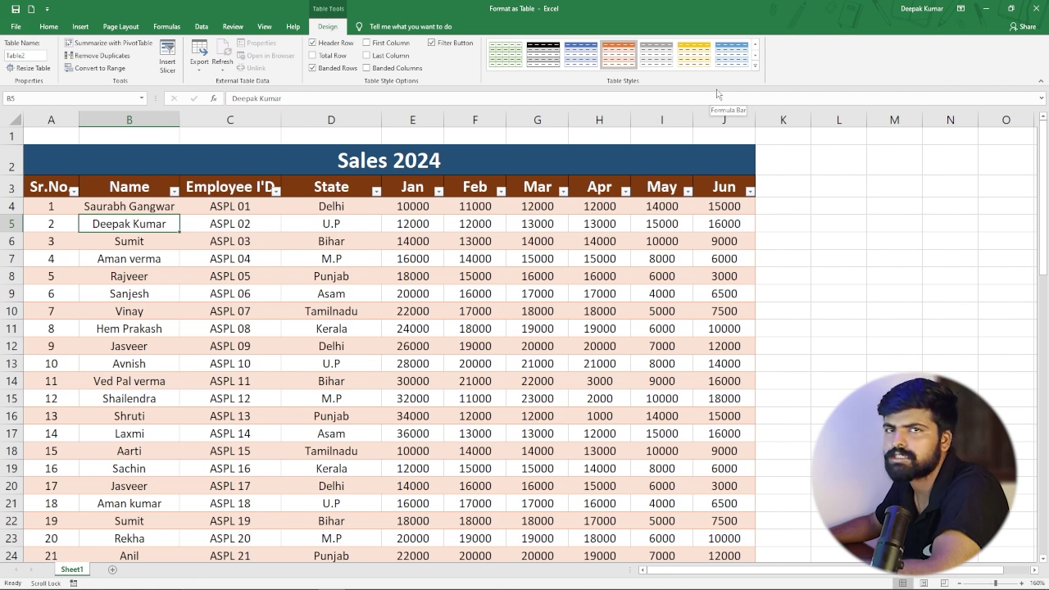
click(755, 66)
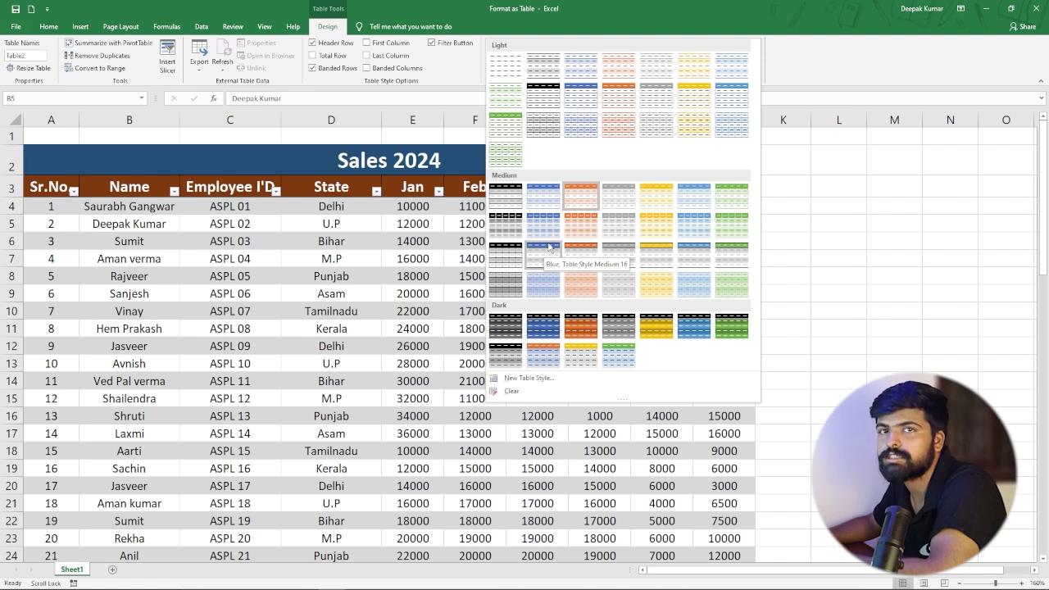
key(Escape)
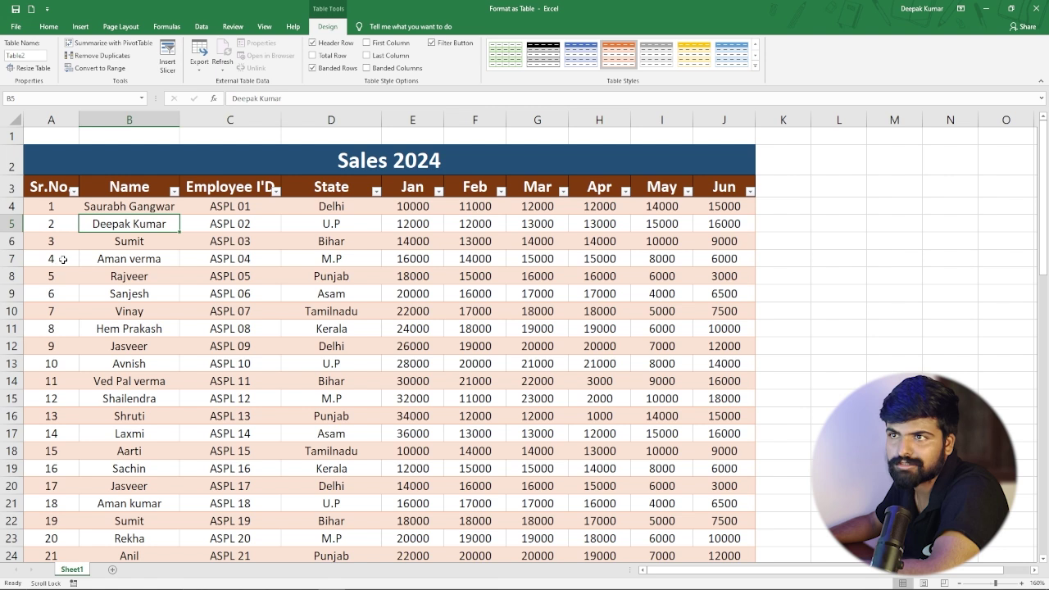
Step: Sort the sales table by the Name column from A to Z
scroll(125, 257, down, 1)
scroll(125, 257, up, 1)
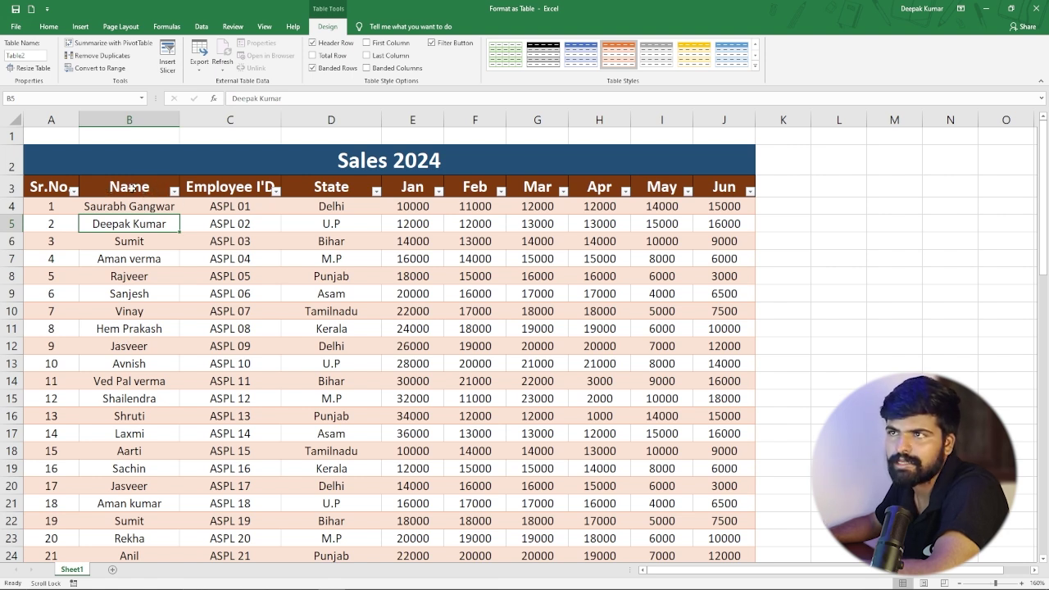
click(175, 192)
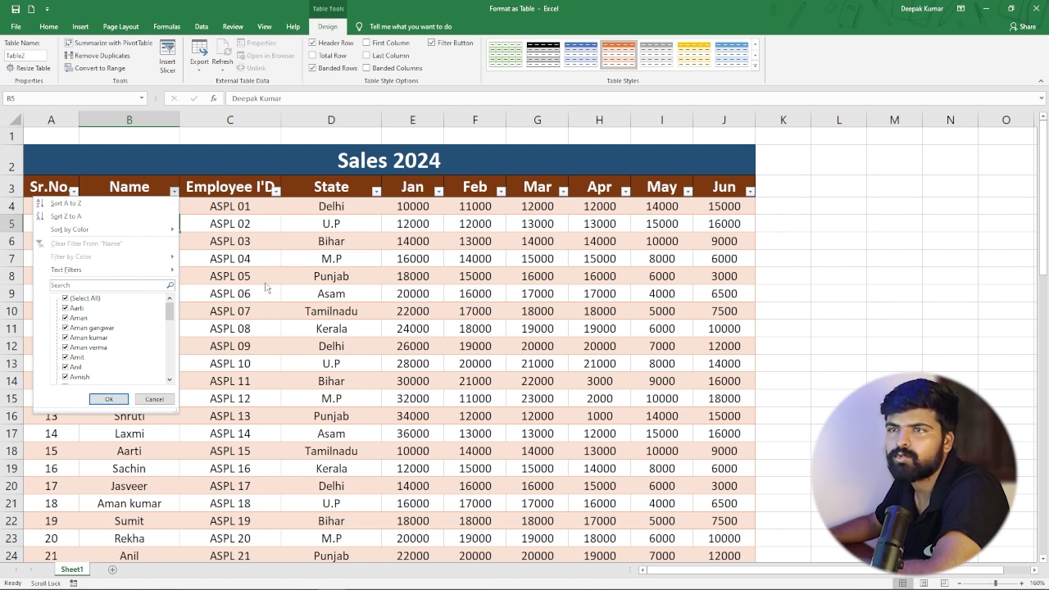
click(87, 209)
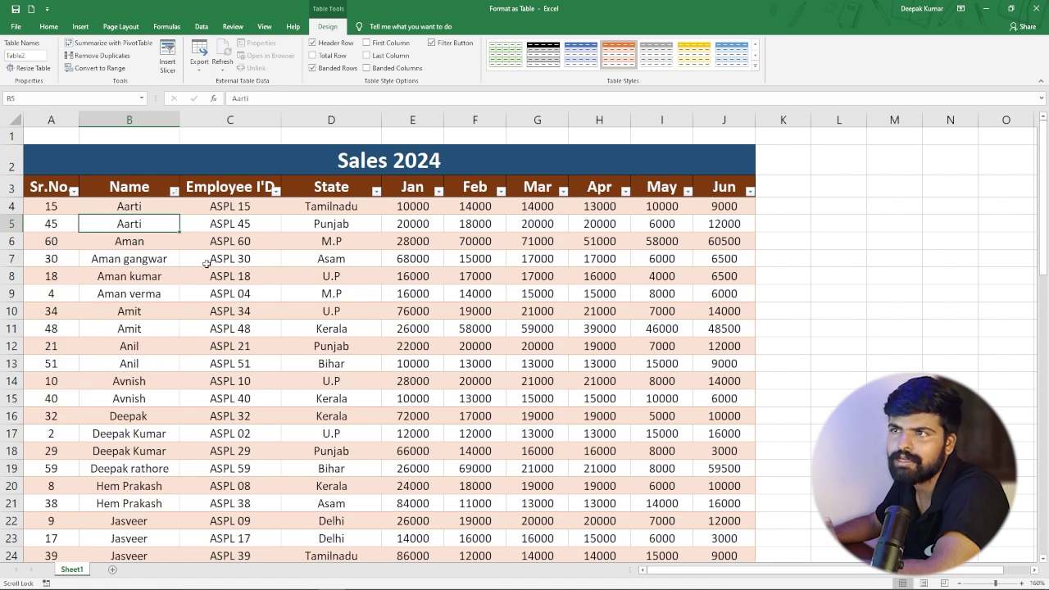
Step: Look through the whole sales table down to its last row to check the alphabetical order of the Name column
click(113, 290)
scroll(137, 267, down, 3)
scroll(138, 279, up, 3)
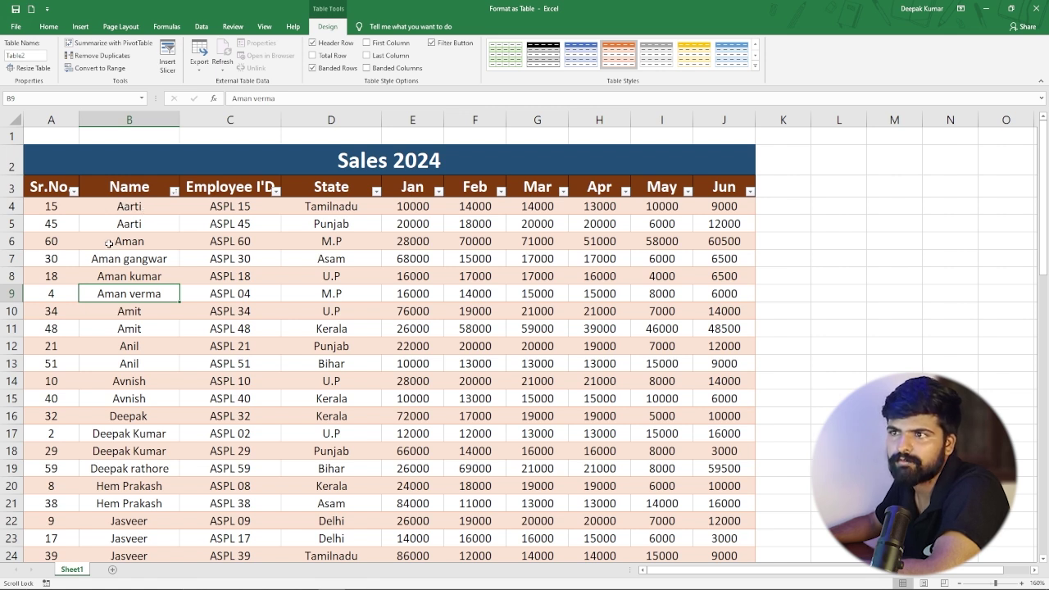
scroll(155, 241, down, 1)
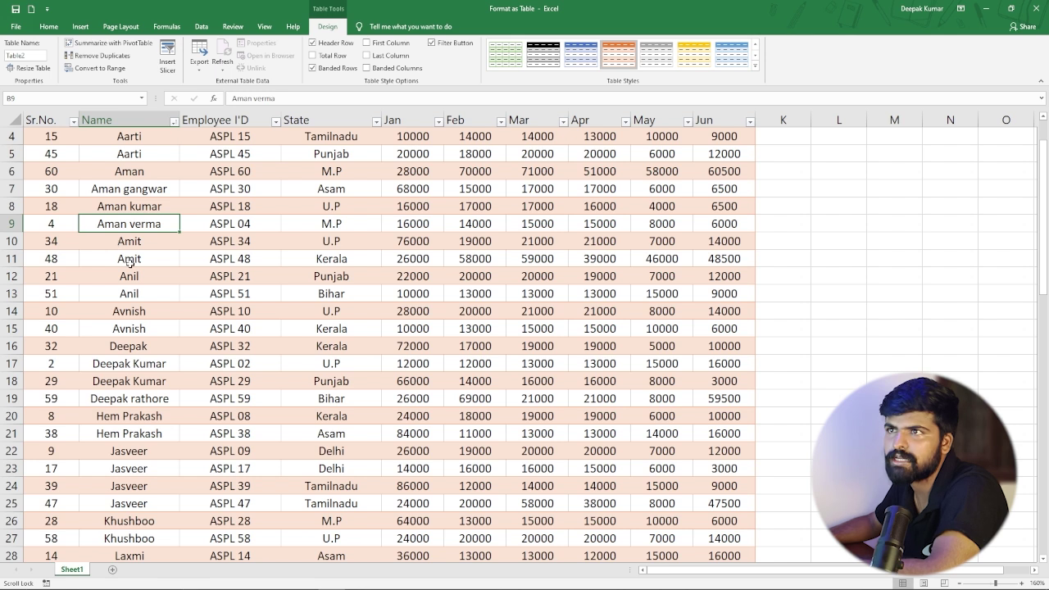
scroll(131, 261, down, 2)
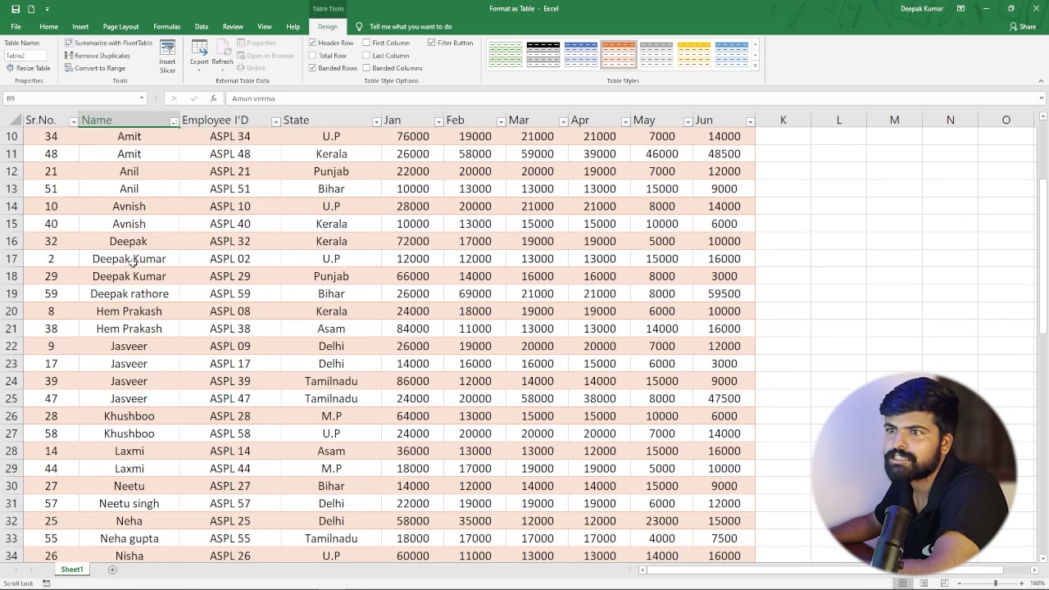
scroll(149, 276, down, 14)
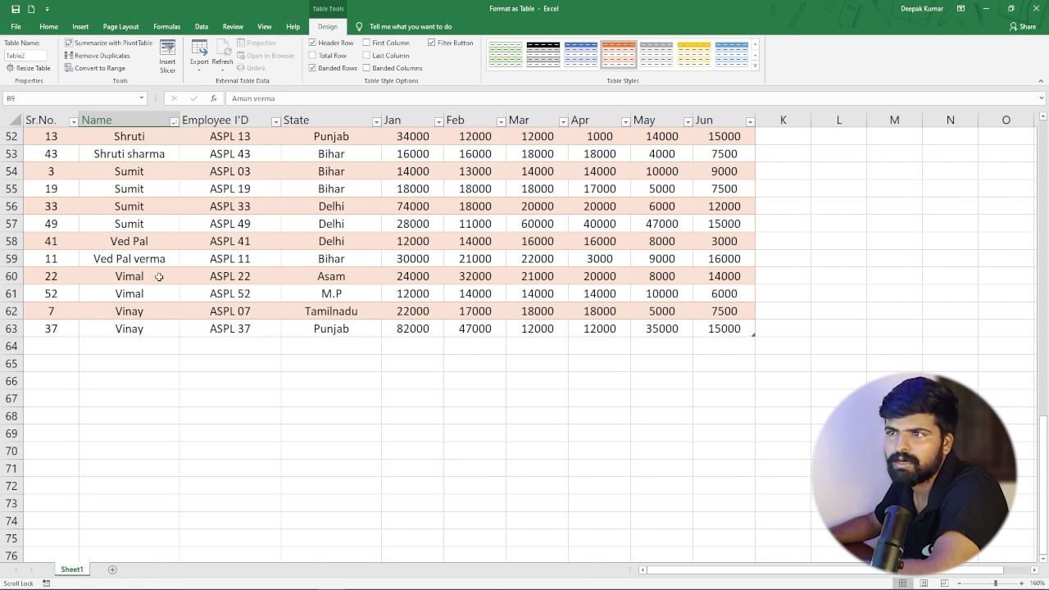
scroll(135, 310, up, 17)
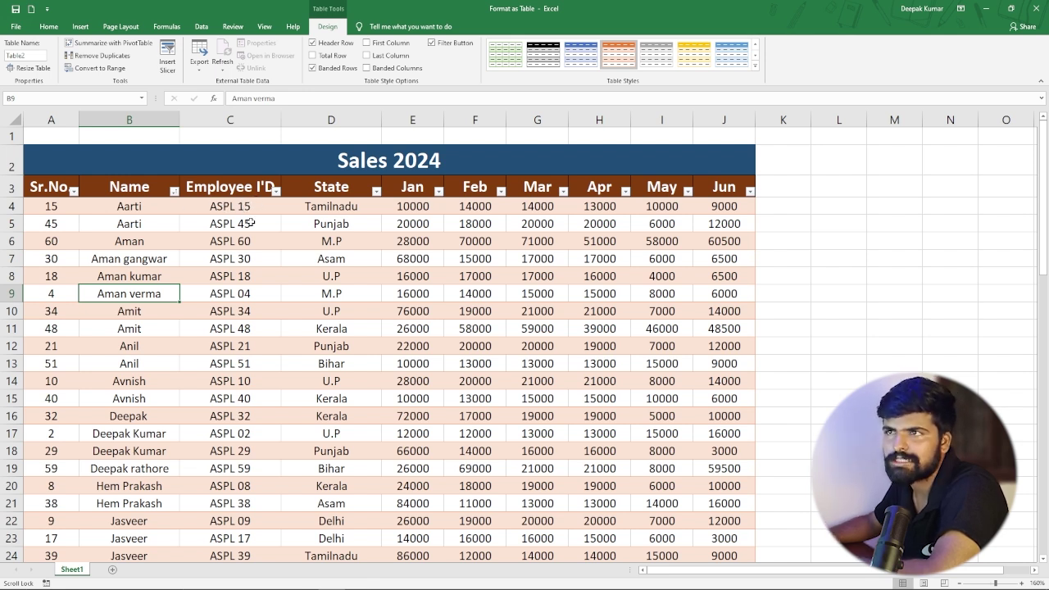
Step: Sort the sales table by the Name column from Z to A
click(174, 191)
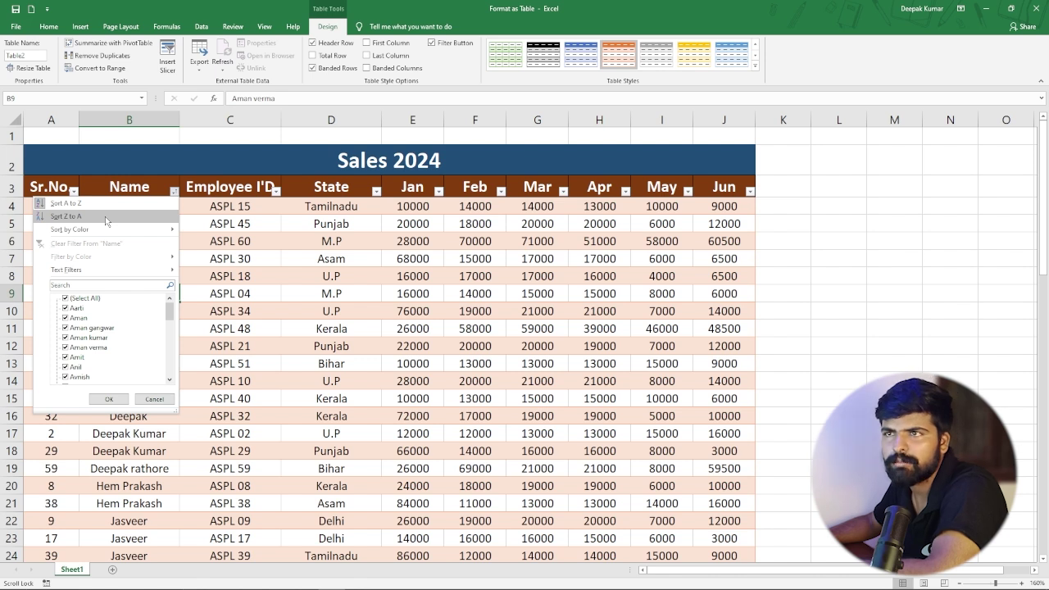
click(105, 217)
click(170, 237)
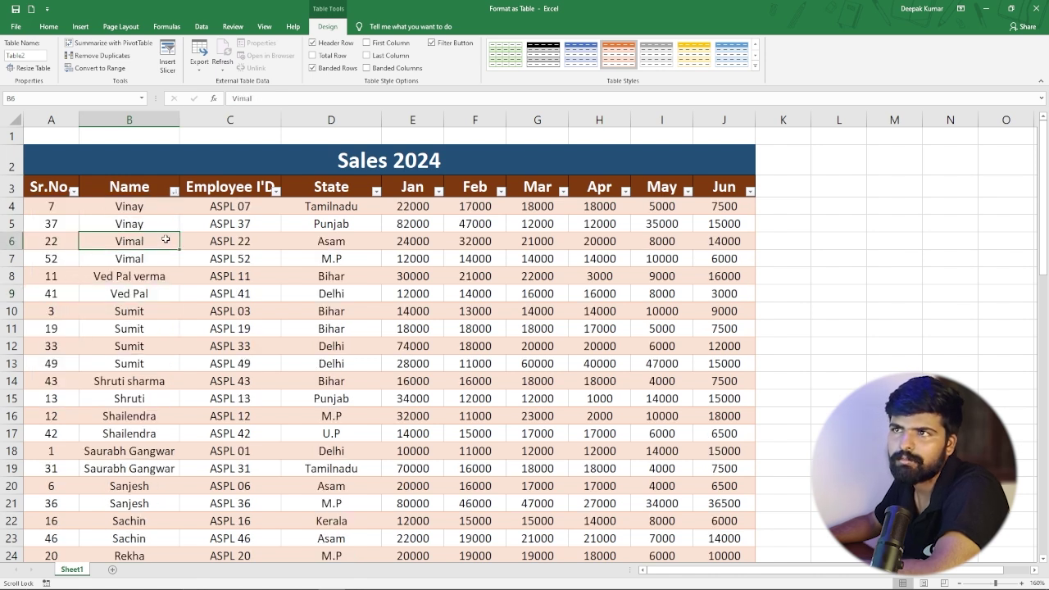
click(135, 208)
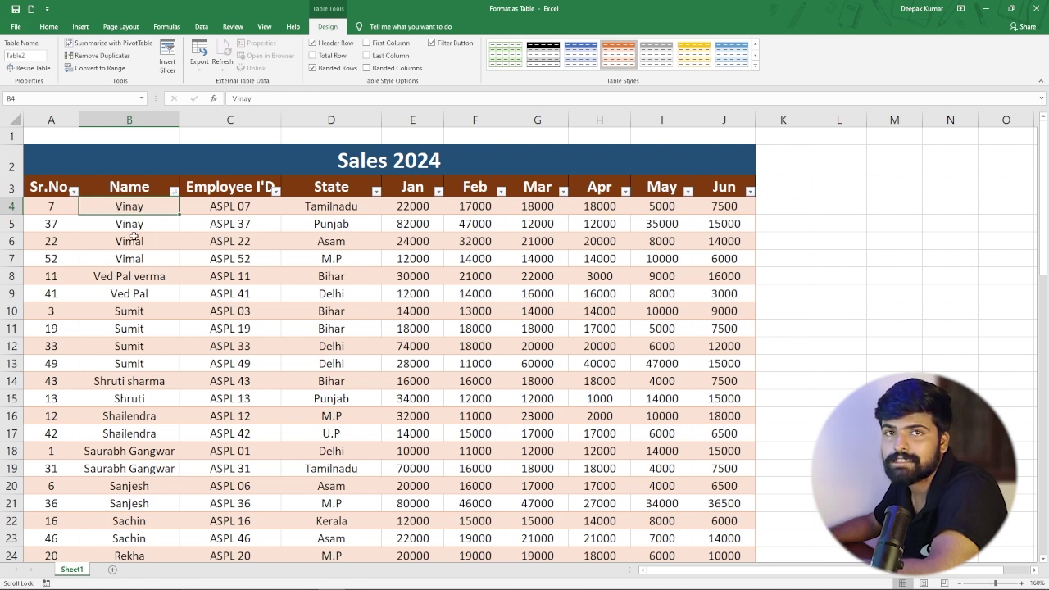
Step: Replace the entry in cell B23 of the Name column with a first name beginning with Z
scroll(148, 315, down, 8)
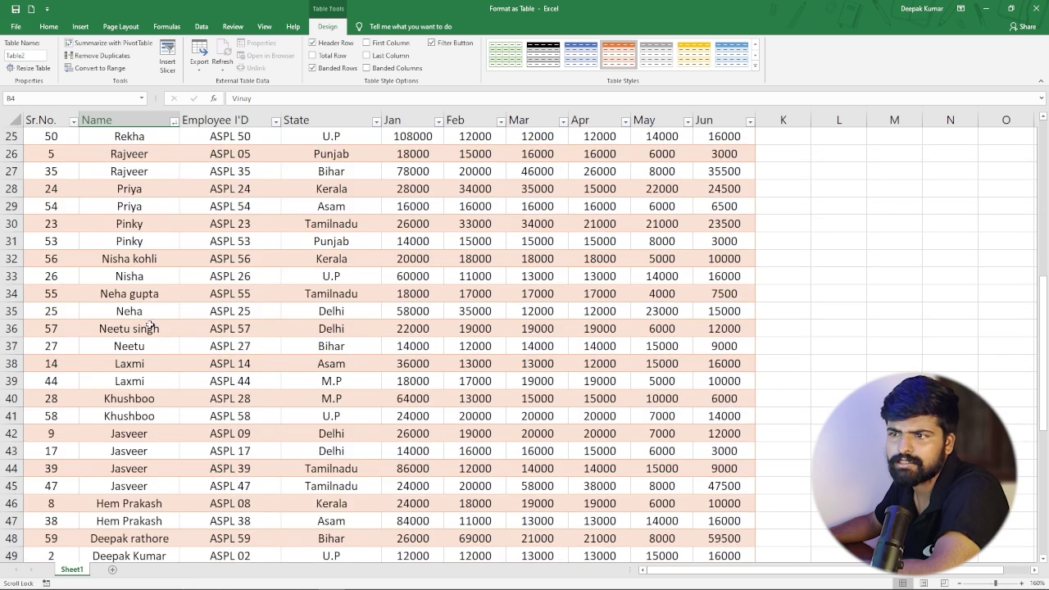
scroll(147, 328, up, 3)
scroll(140, 313, up, 1)
click(139, 311)
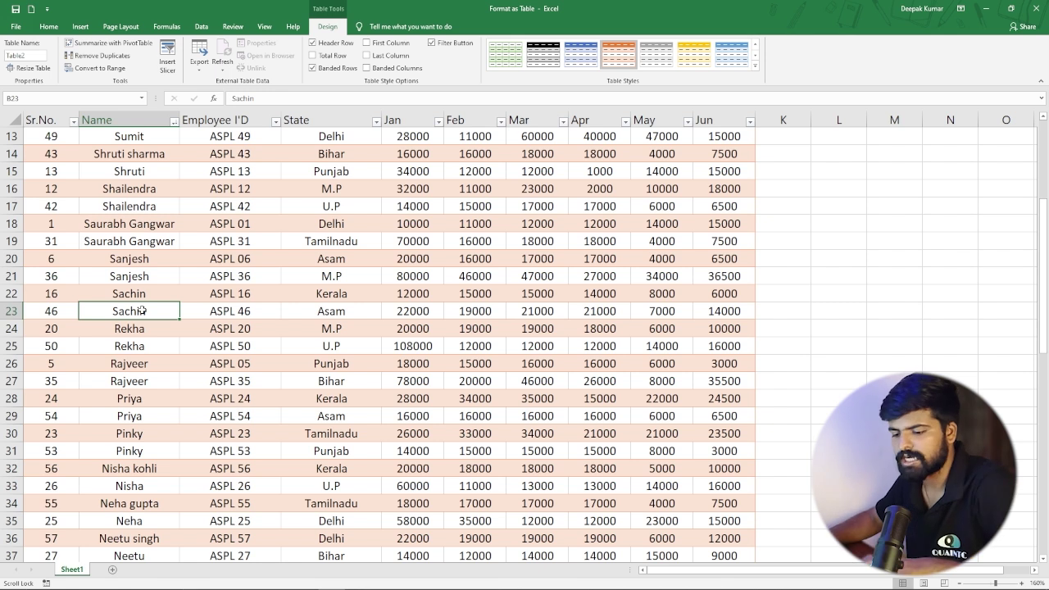
text(Zakir)
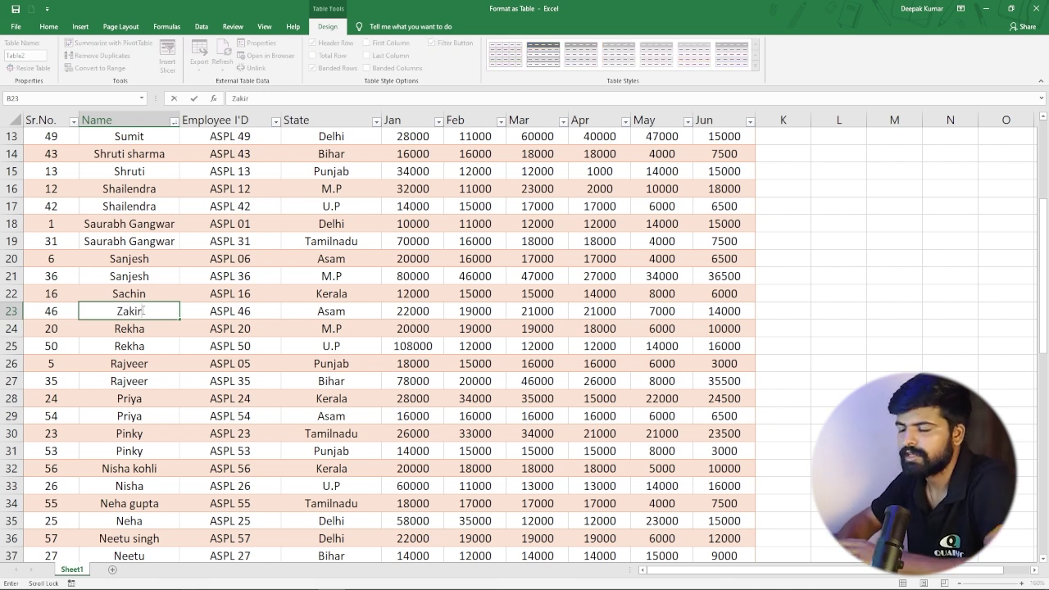
key(Return)
click(141, 310)
Step: Reapply the Z to A sort on the Name column so that the edited entry is included
scroll(142, 310, up, 4)
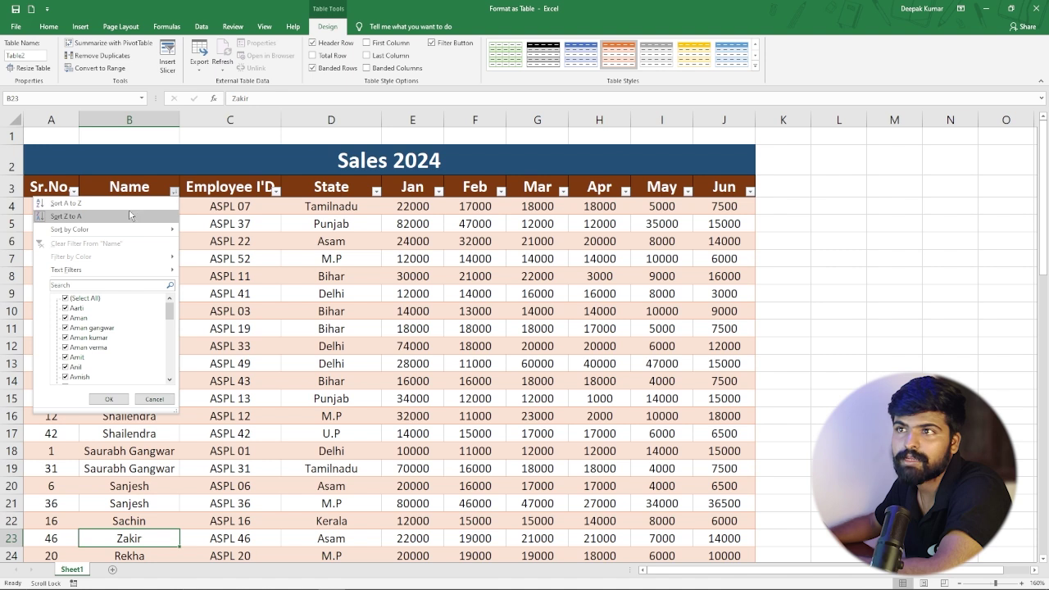
click(65, 216)
click(124, 225)
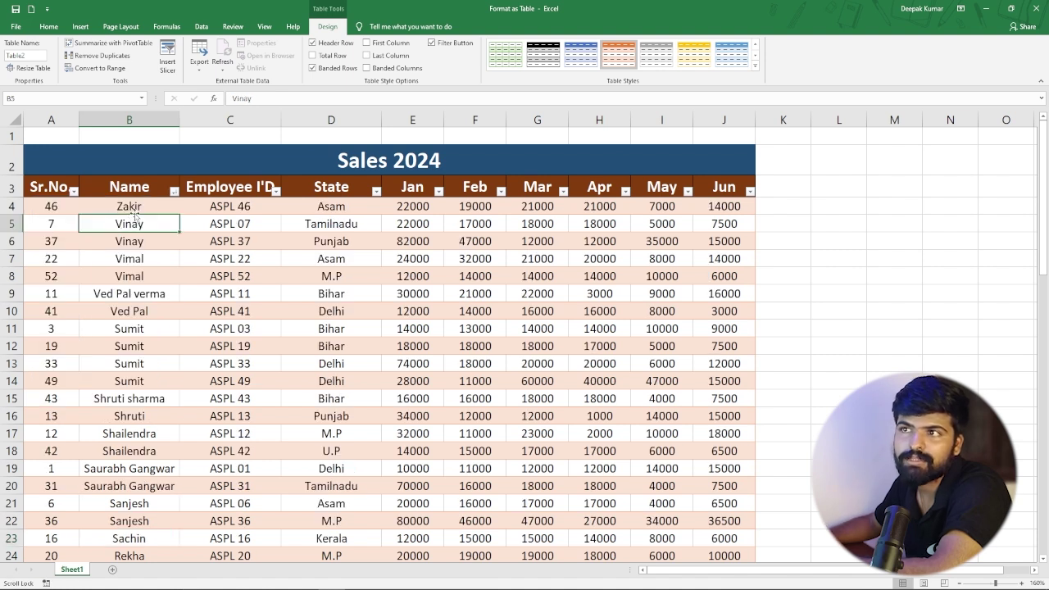
click(145, 206)
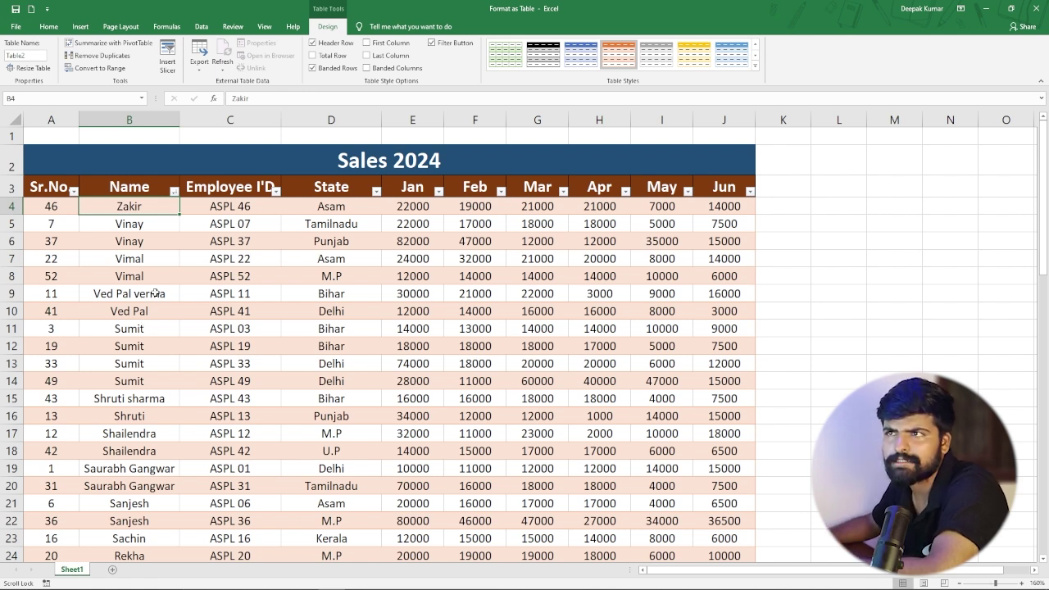
Step: Filter the Name column to the entries matching a searched first name that begins with A
click(174, 190)
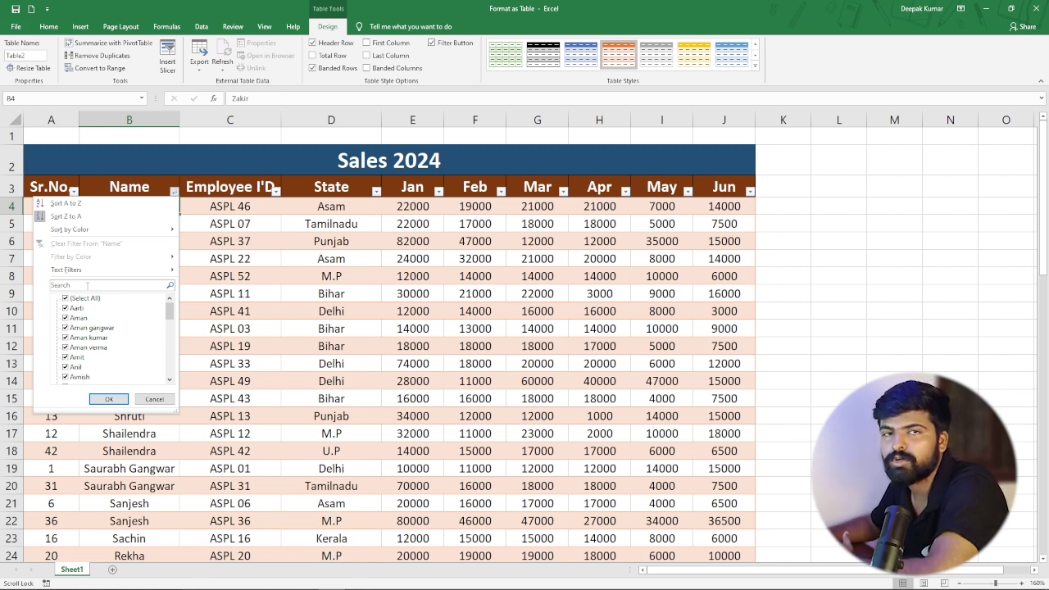
click(87, 286)
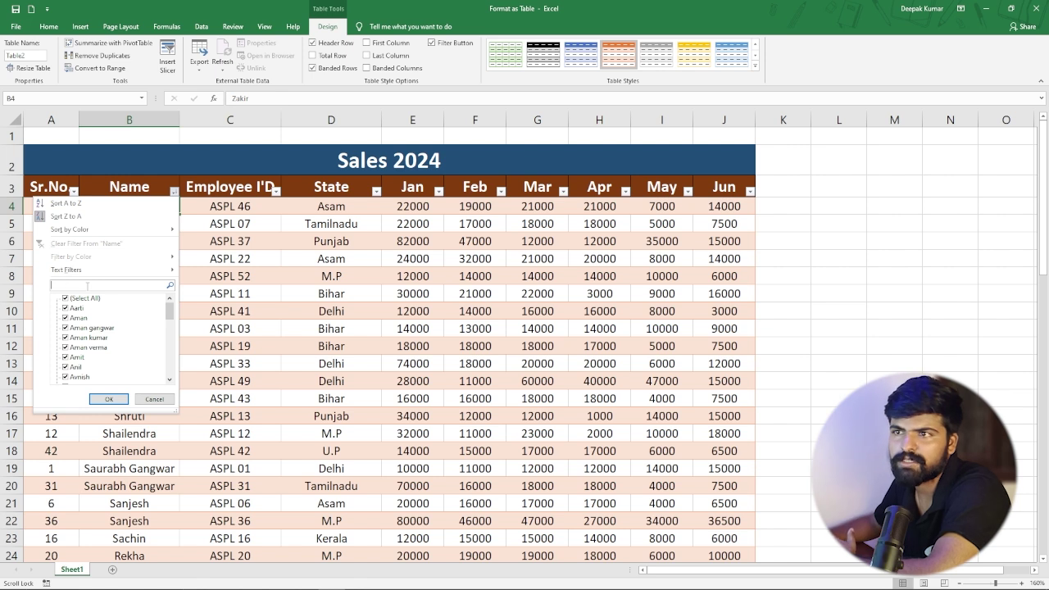
text(aman)
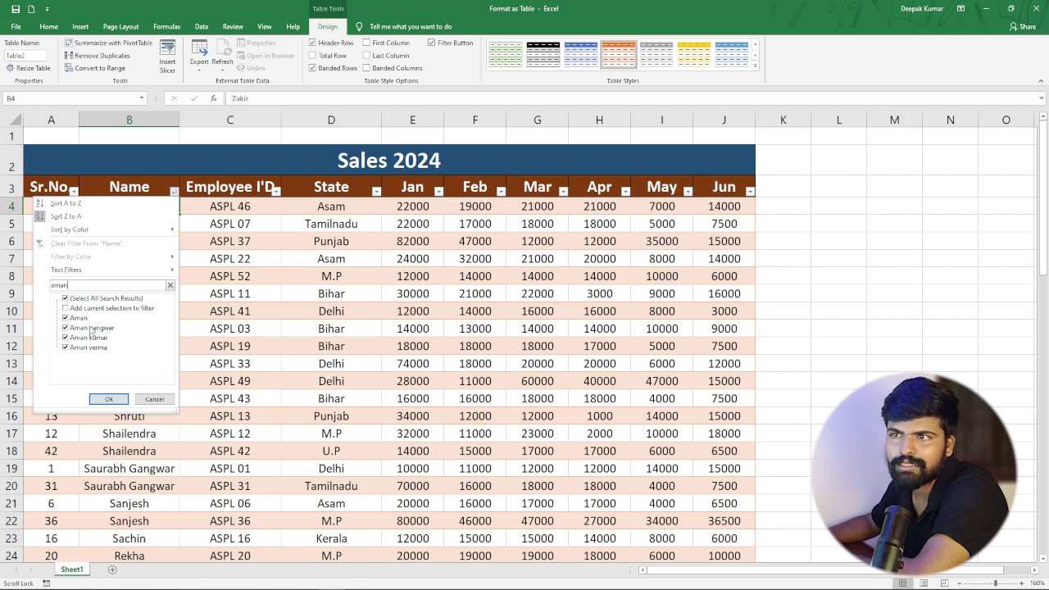
click(107, 399)
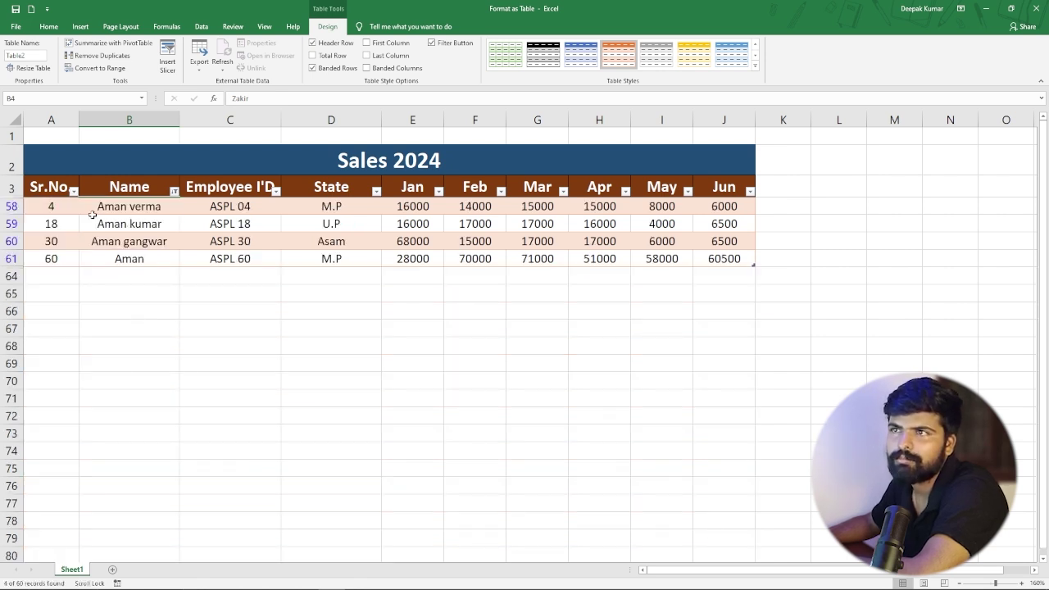
click(120, 208)
click(123, 225)
click(123, 242)
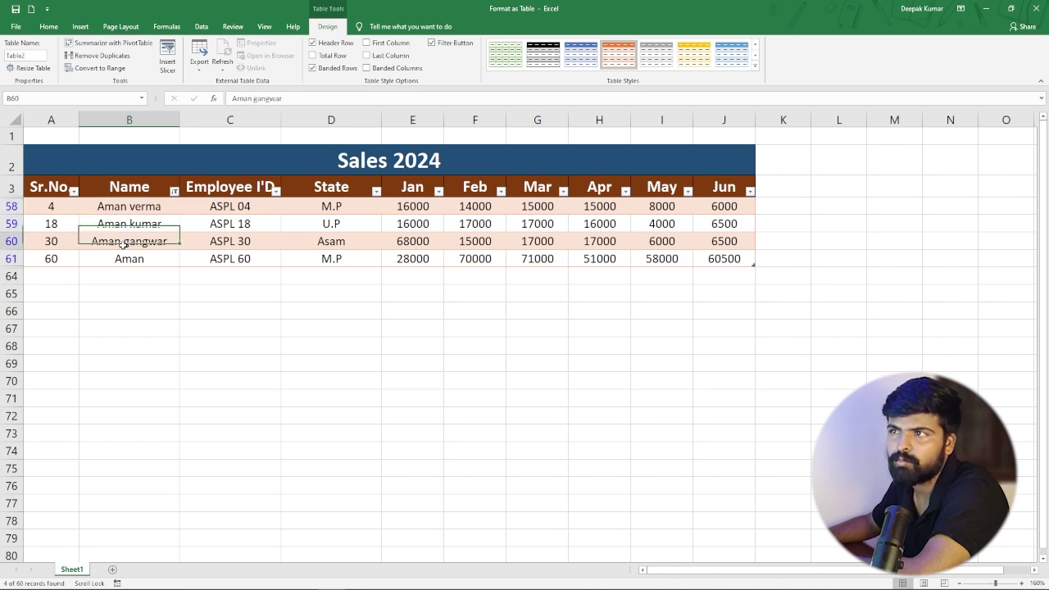
click(124, 273)
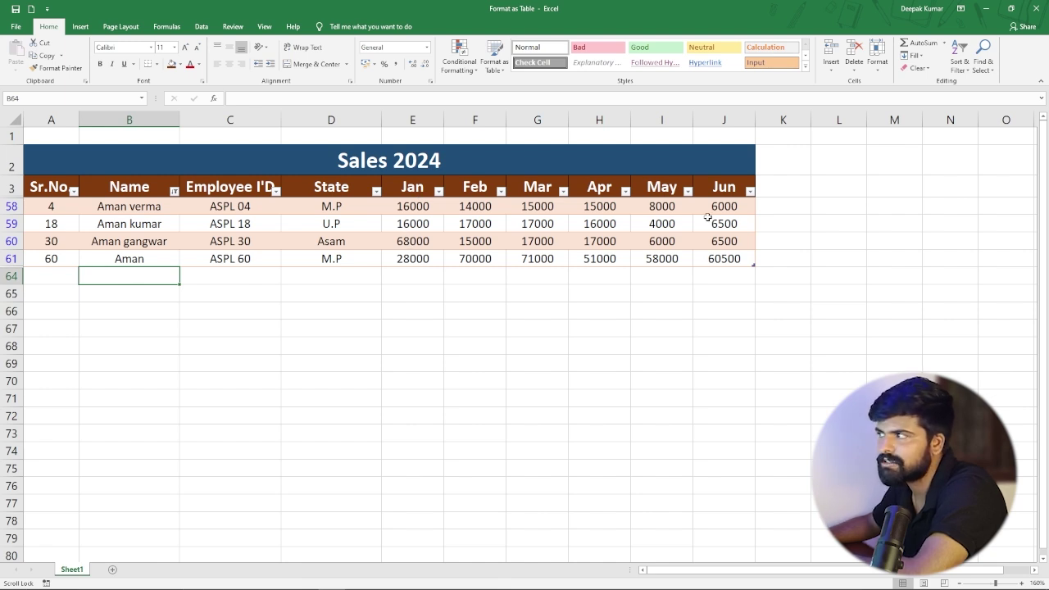
Step: Look through the list of names offered in the Name column's filter
click(174, 190)
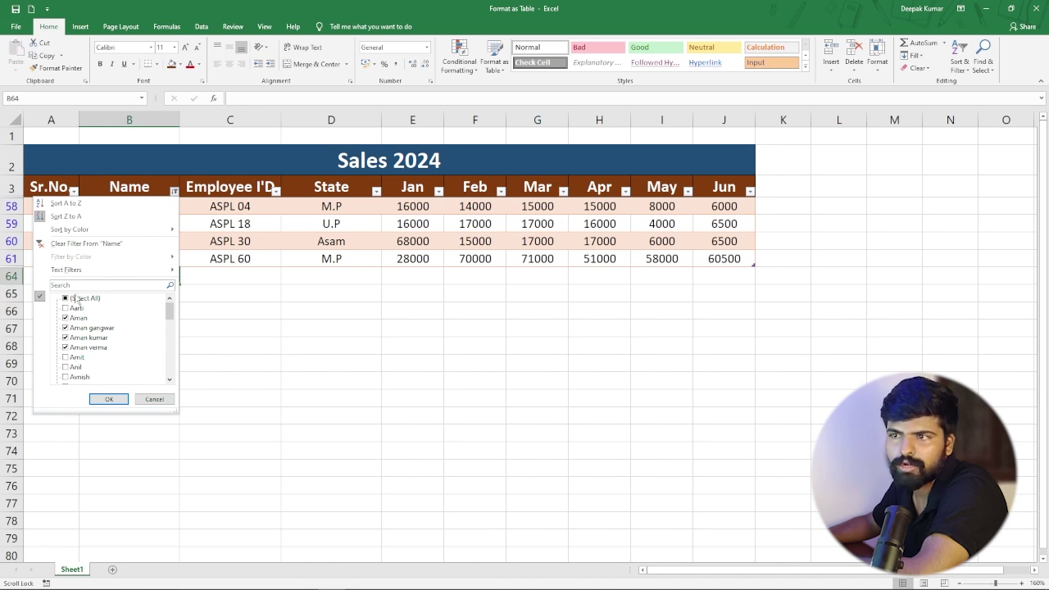
scroll(100, 323, down, 10)
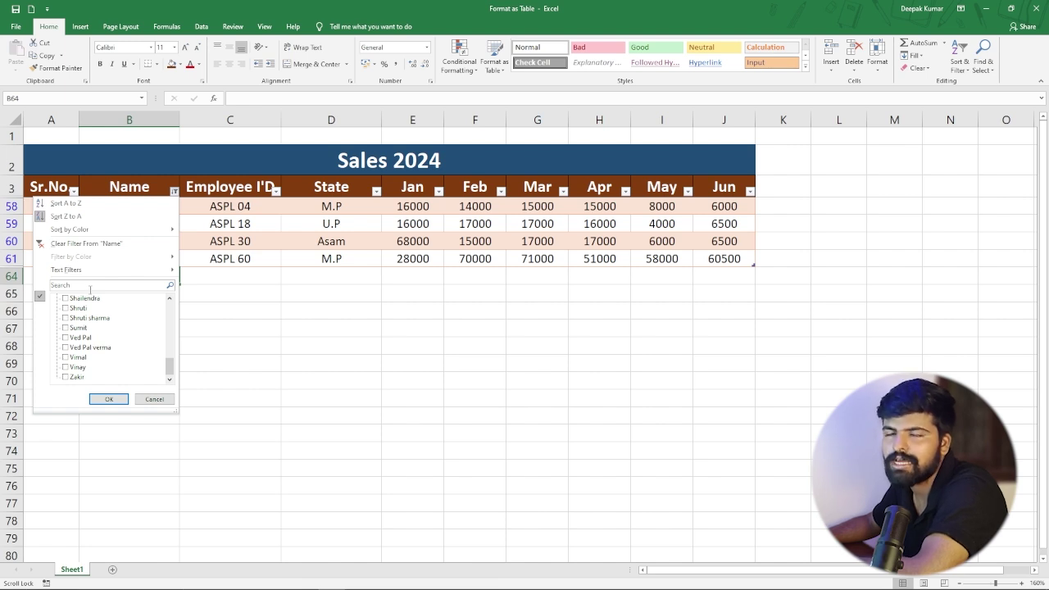
scroll(97, 327, up, 8)
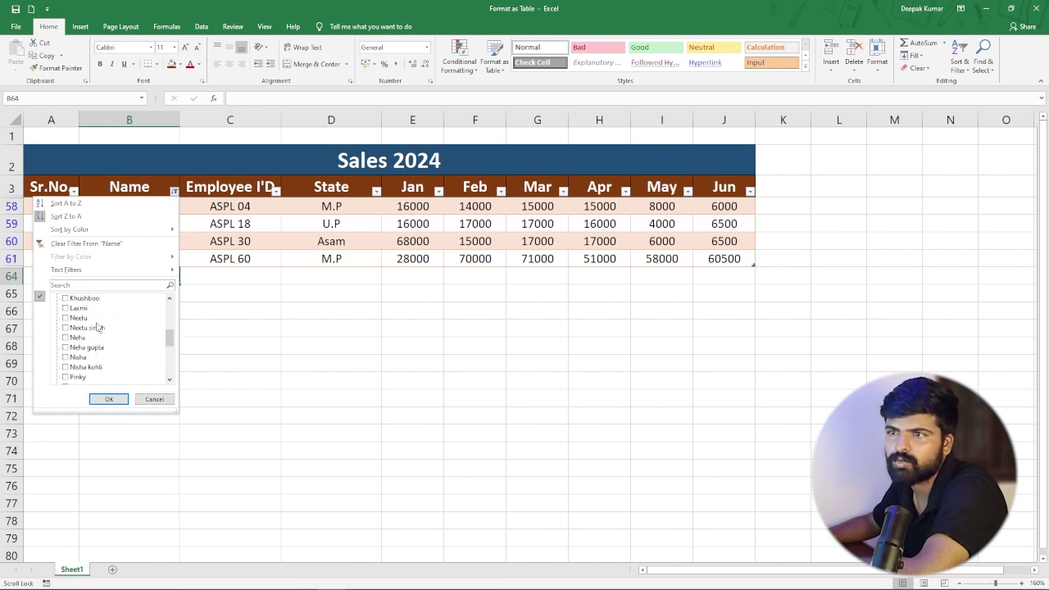
scroll(104, 330, up, 1)
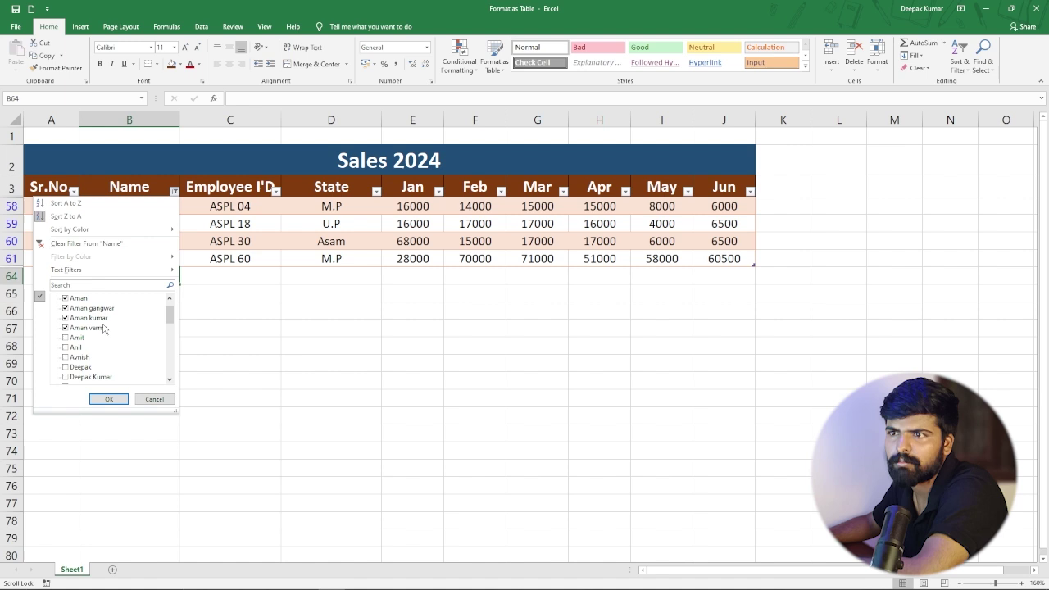
scroll(104, 329, up, 1)
scroll(102, 330, down, 4)
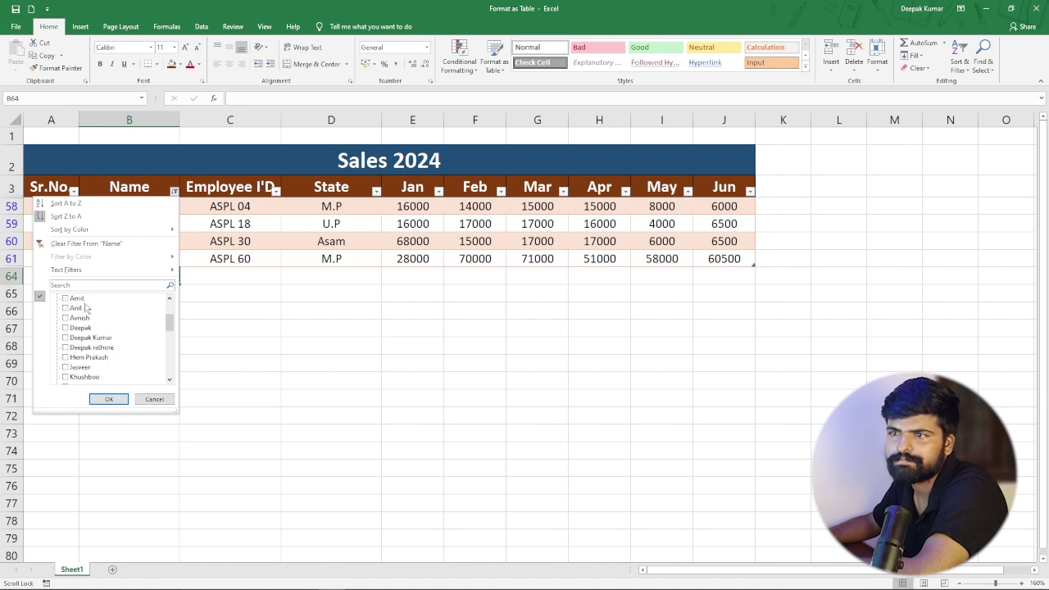
scroll(99, 340, down, 5)
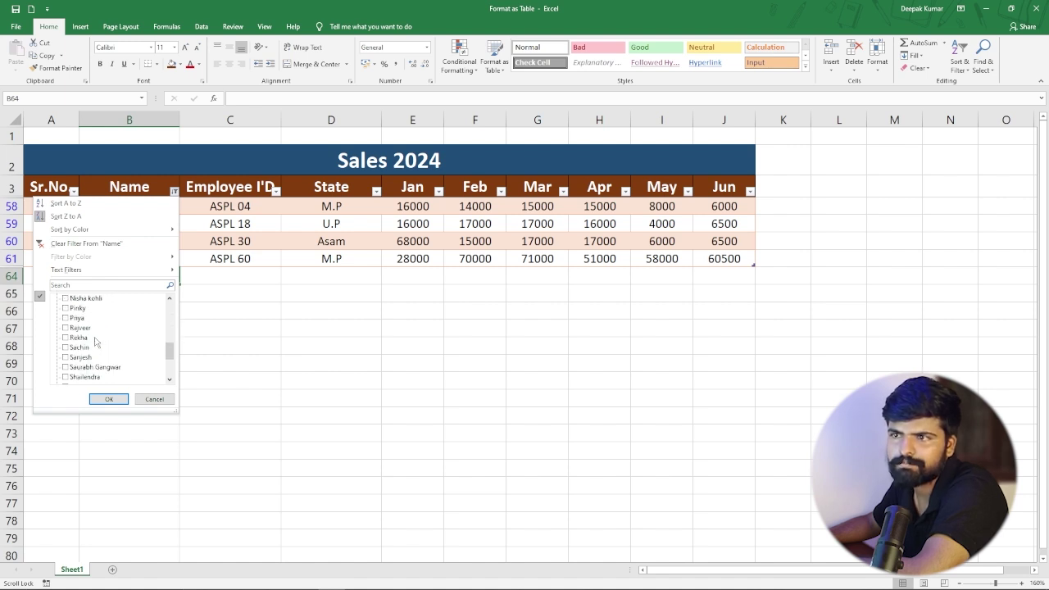
scroll(103, 343, up, 10)
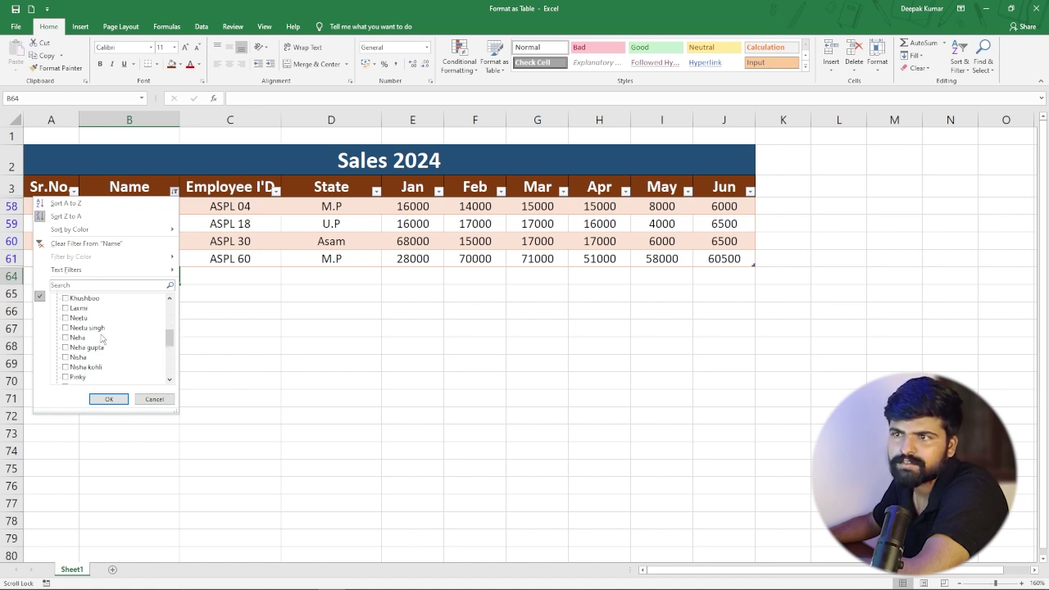
Step: Deselect all names and filter the Name column to the entries matching a searched first name that begins with D
click(65, 299)
click(65, 299)
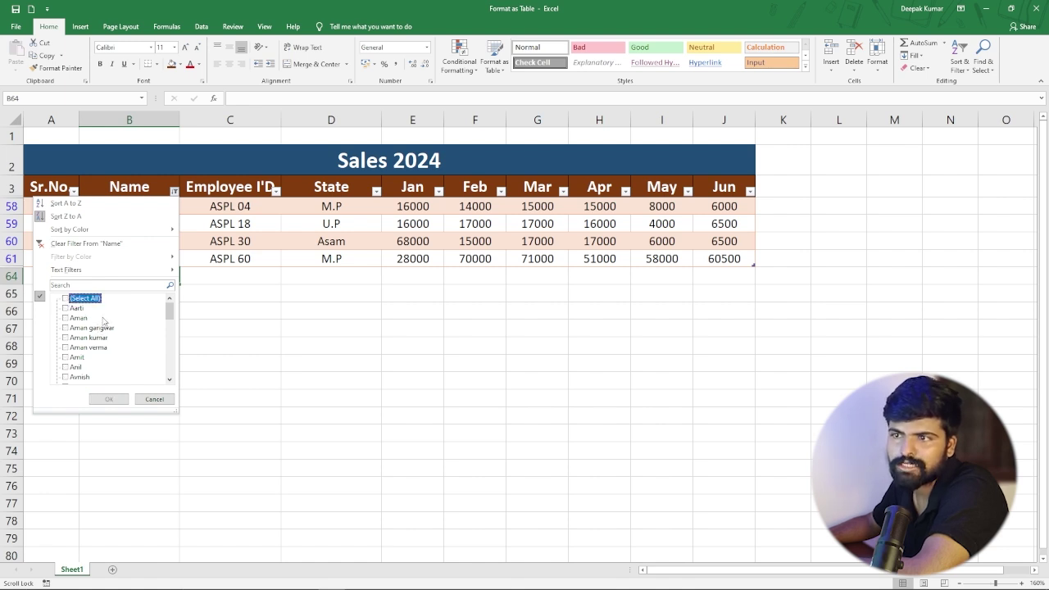
scroll(105, 332, down, 2)
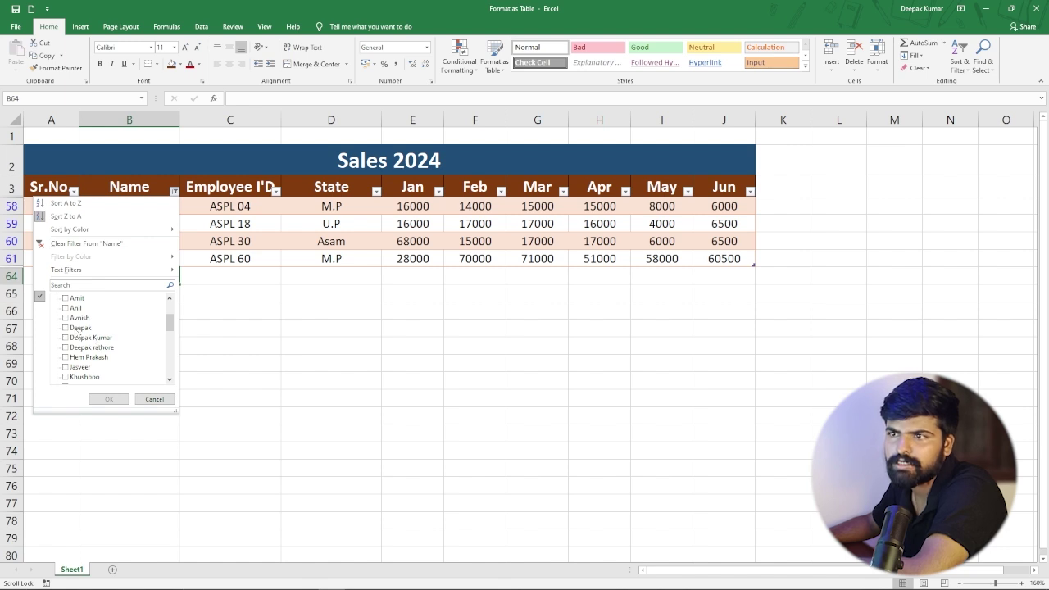
click(87, 285)
text(deepak)
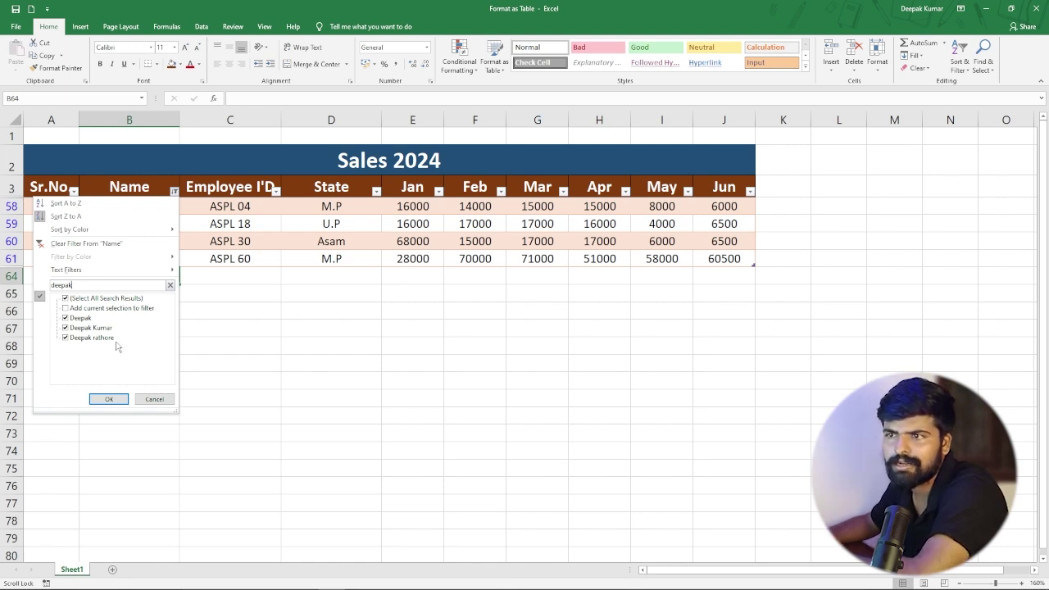
click(108, 400)
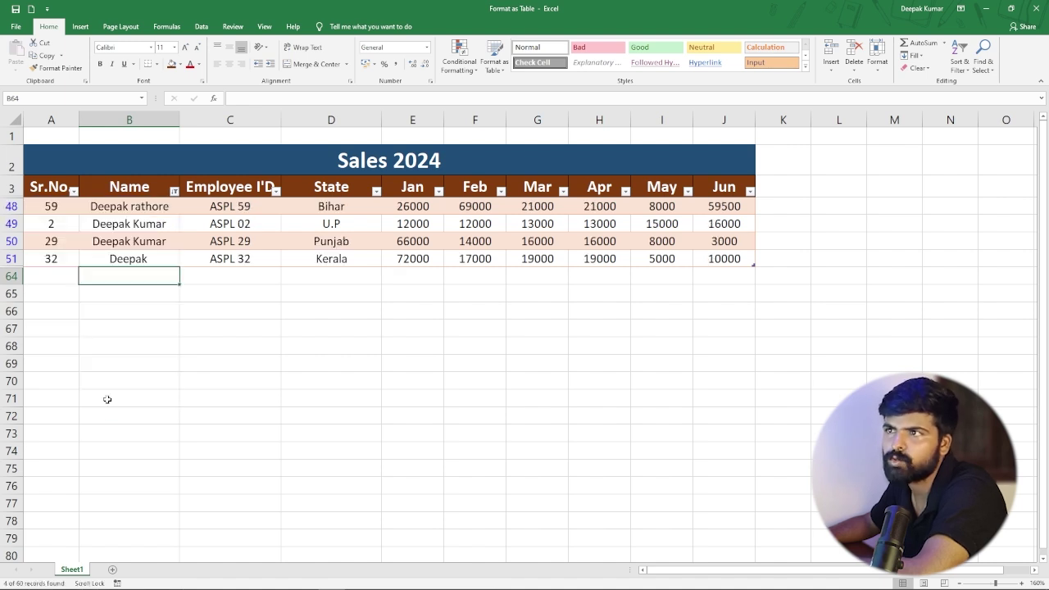
click(194, 340)
click(140, 210)
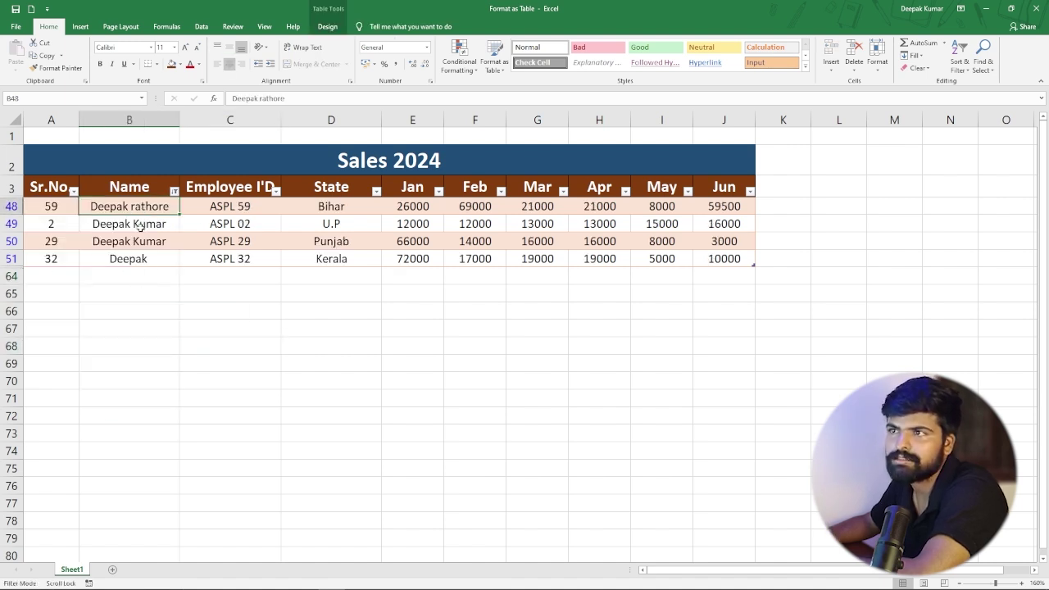
click(144, 259)
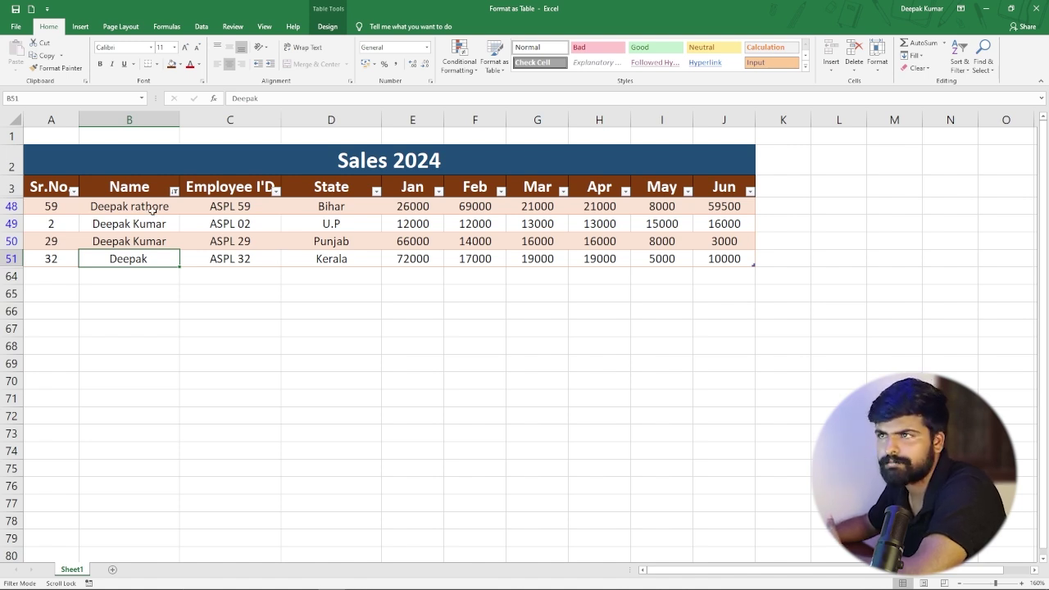
Step: Restore all rows by reselecting every name in the Name column's filter
click(174, 190)
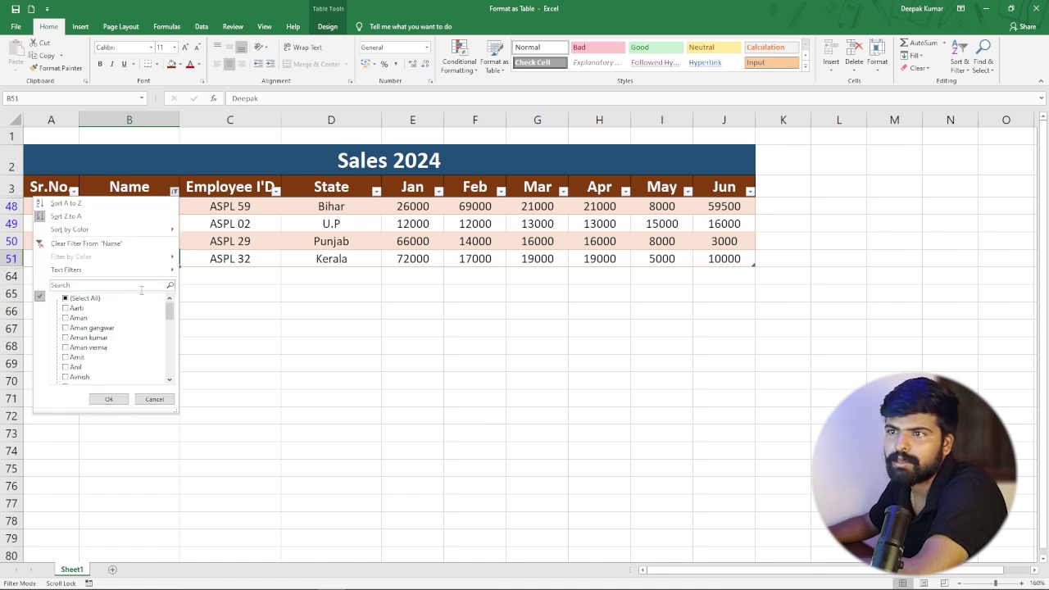
click(65, 298)
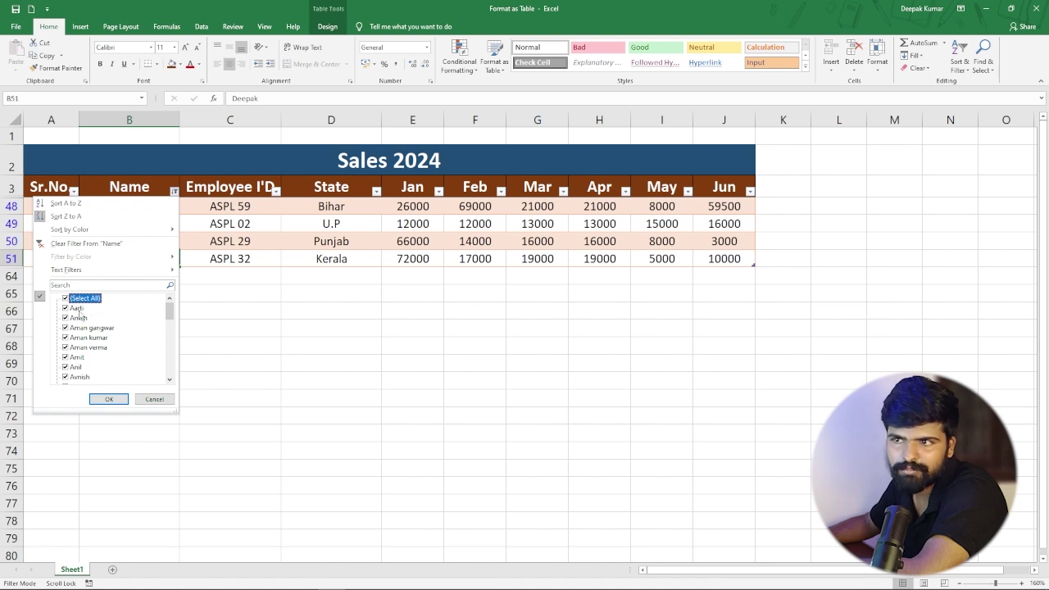
click(109, 400)
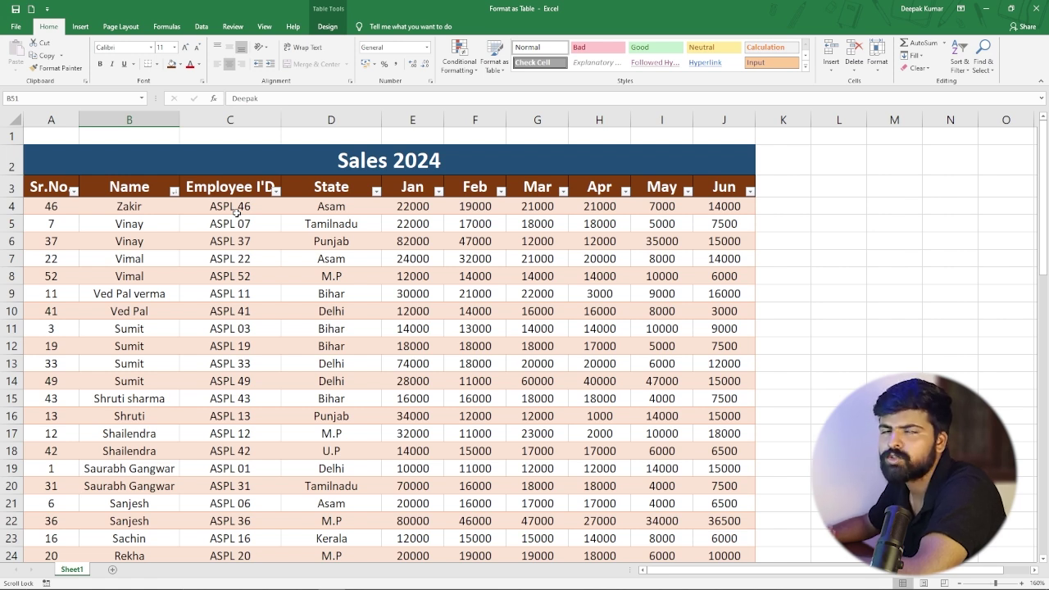
Step: Sort the table by the Employee I'D column from A to Z
click(276, 191)
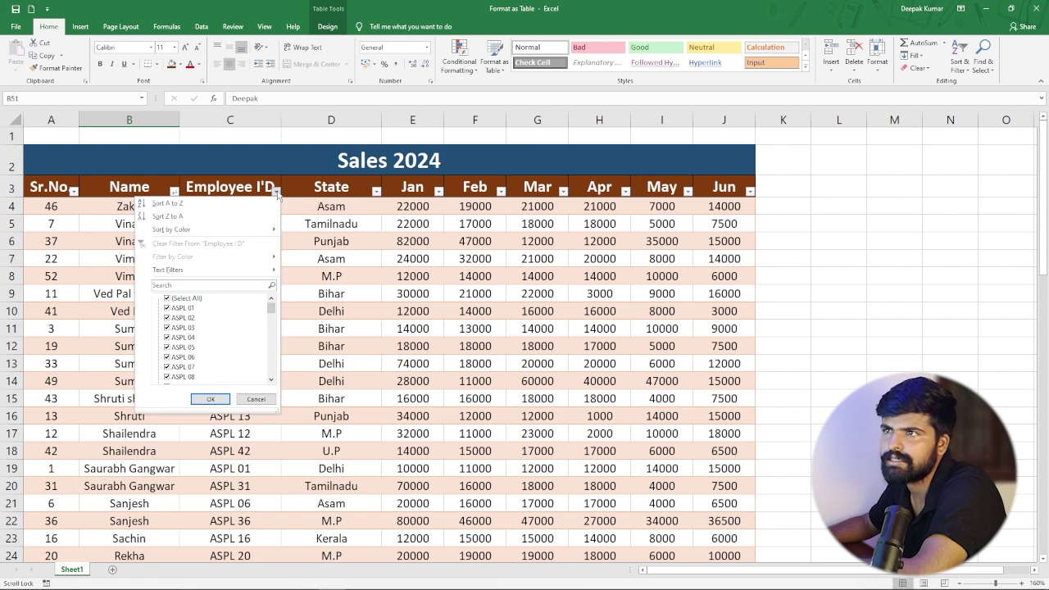
click(174, 203)
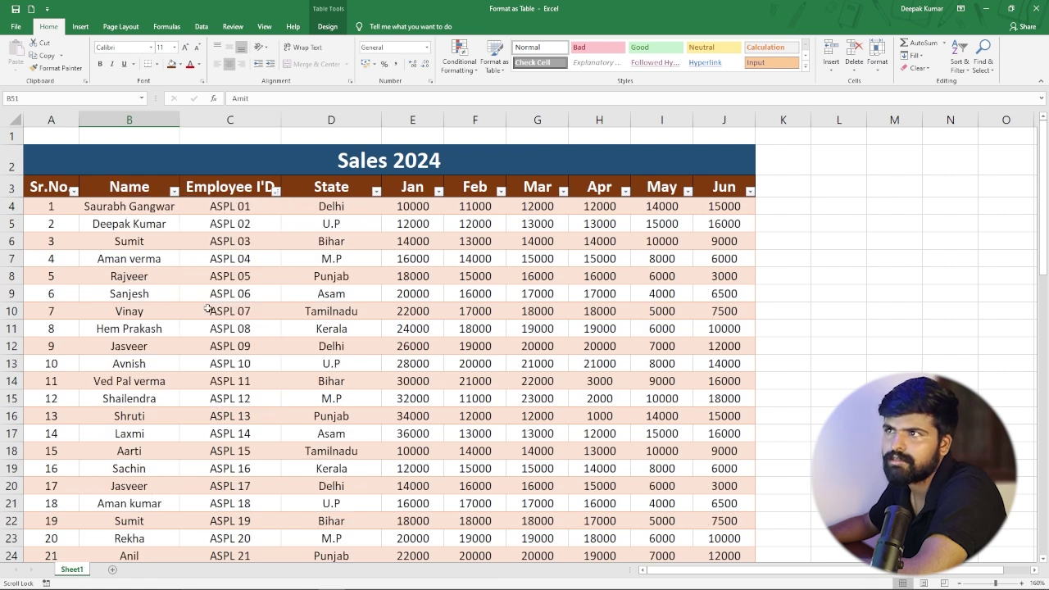
click(255, 214)
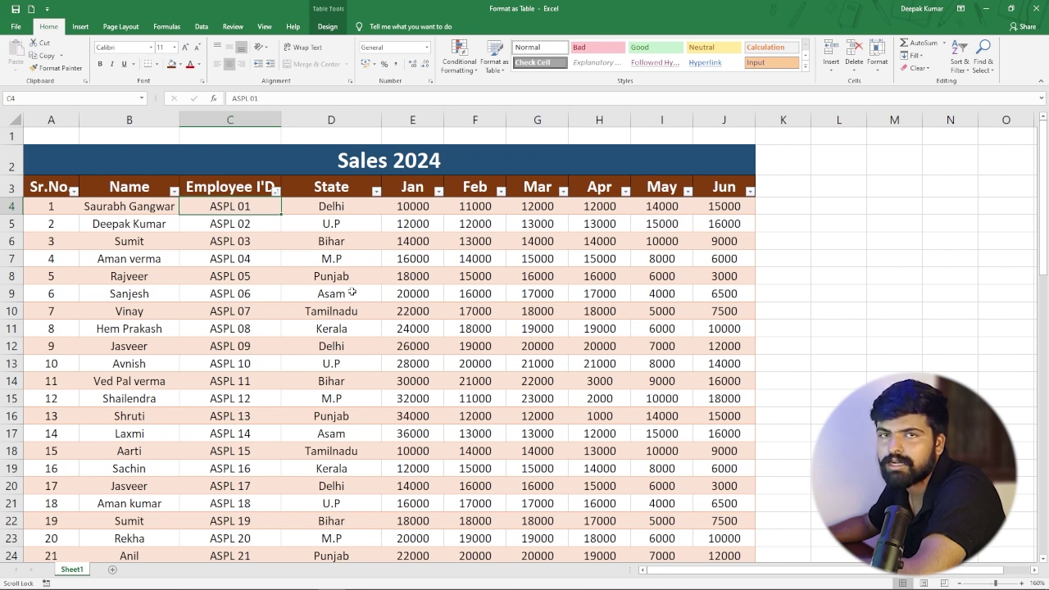
Step: Deselect all states and filter the State column to Delhi by searching for it
click(376, 192)
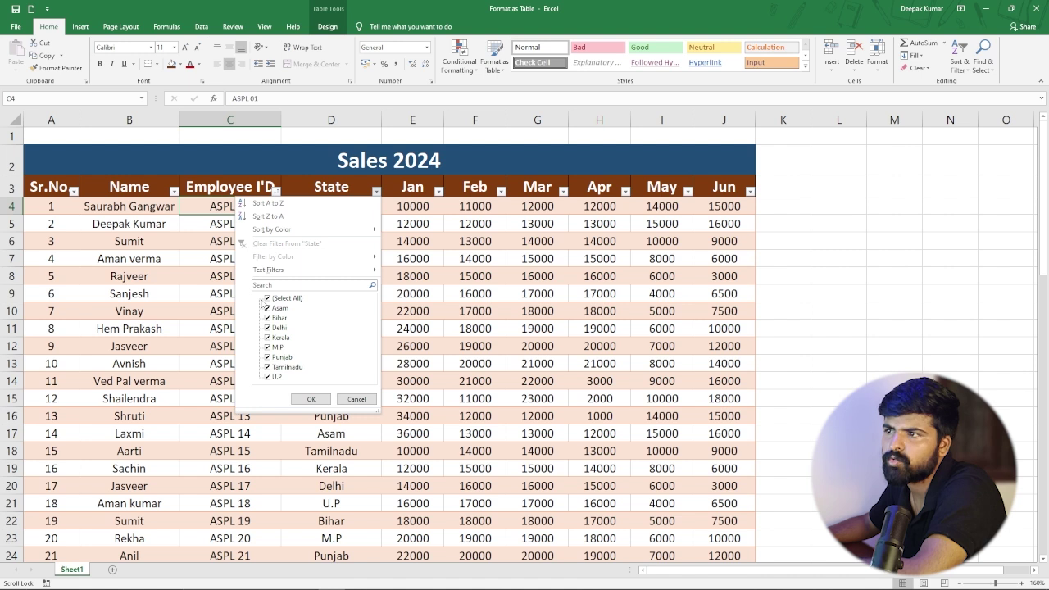
click(268, 298)
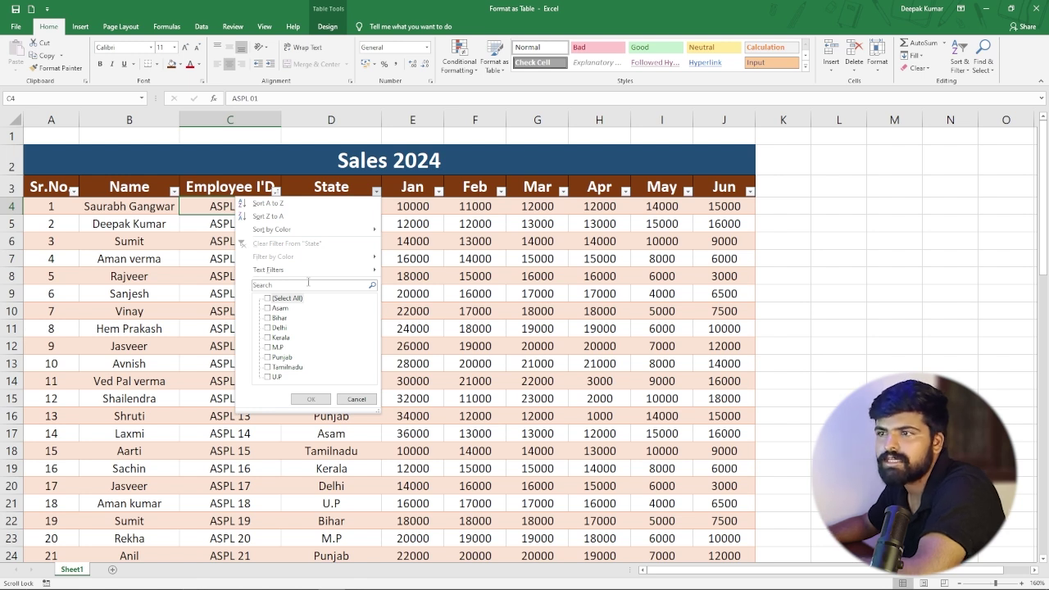
text(Delhi)
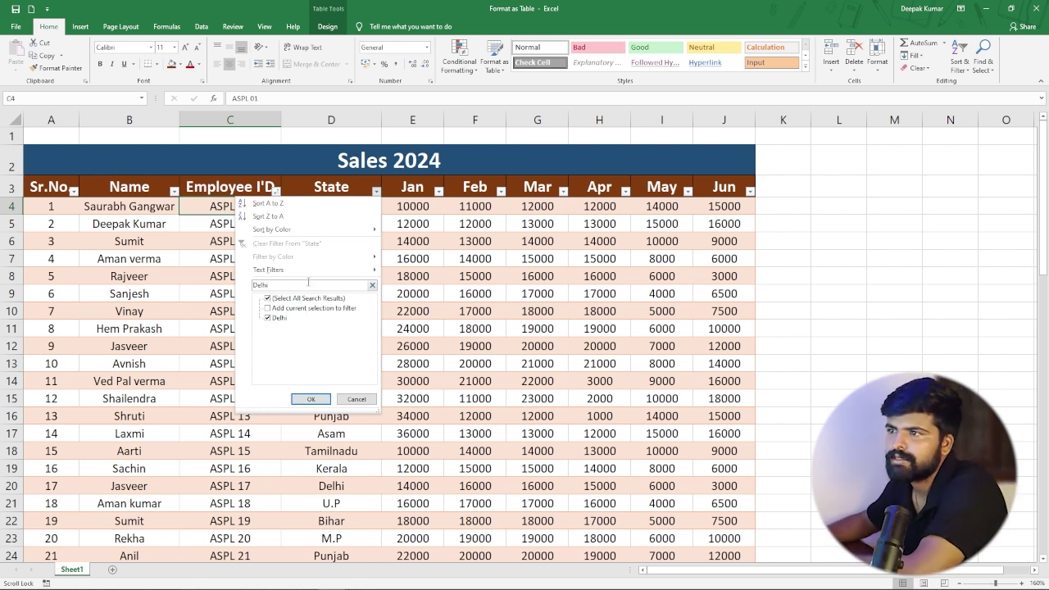
click(301, 400)
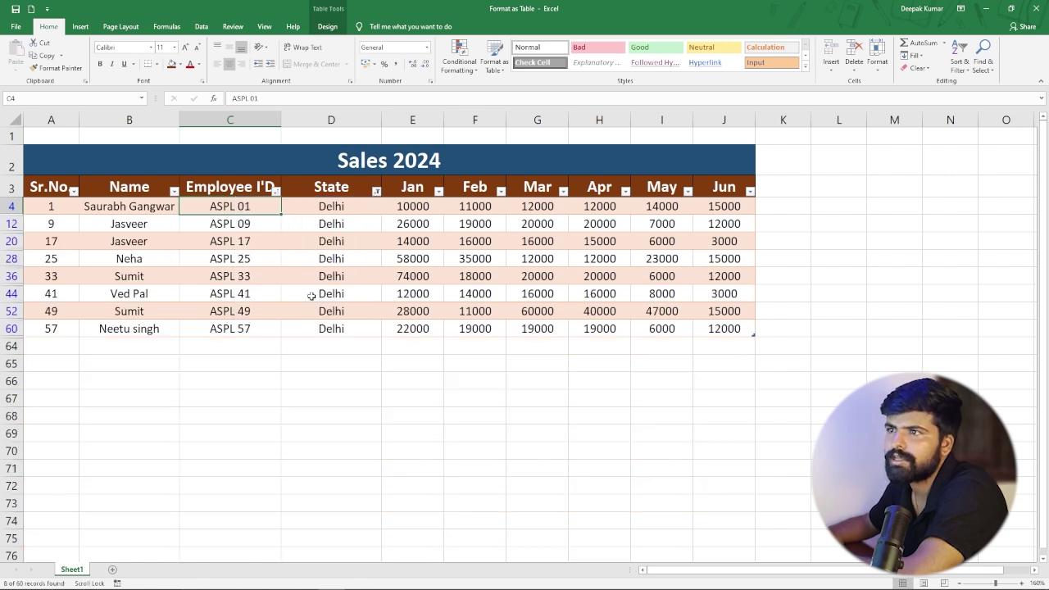
click(187, 274)
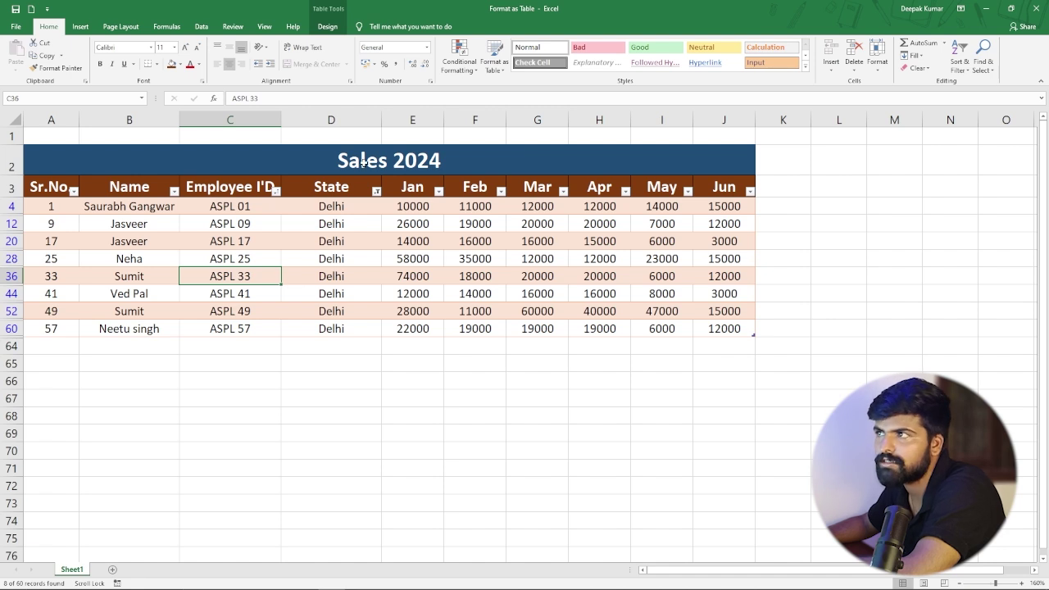
Step: Add Punjab to the State column's filter and check the state entries in the filtered rows
click(376, 190)
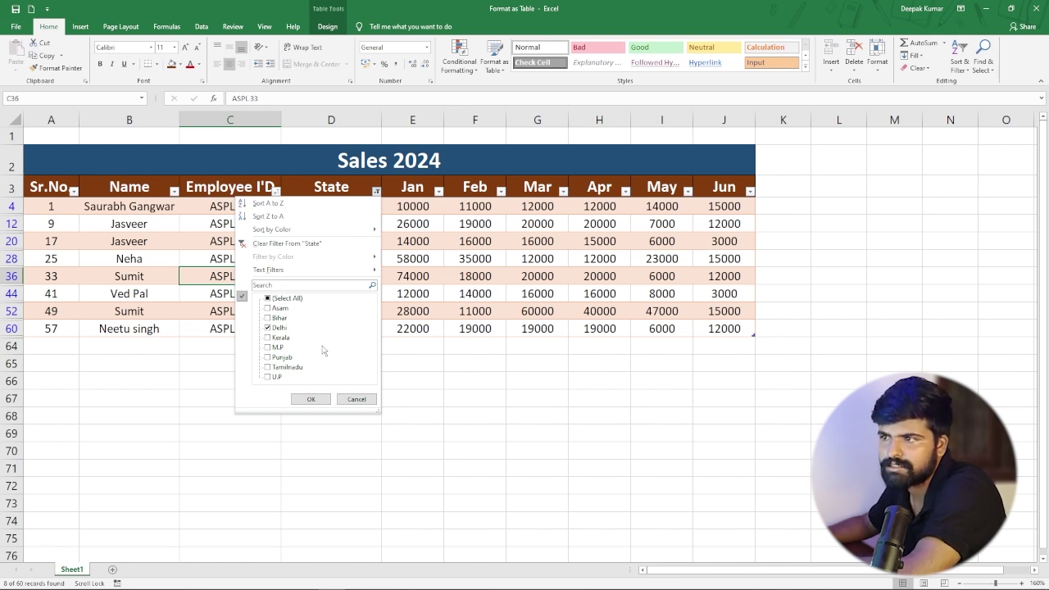
click(268, 358)
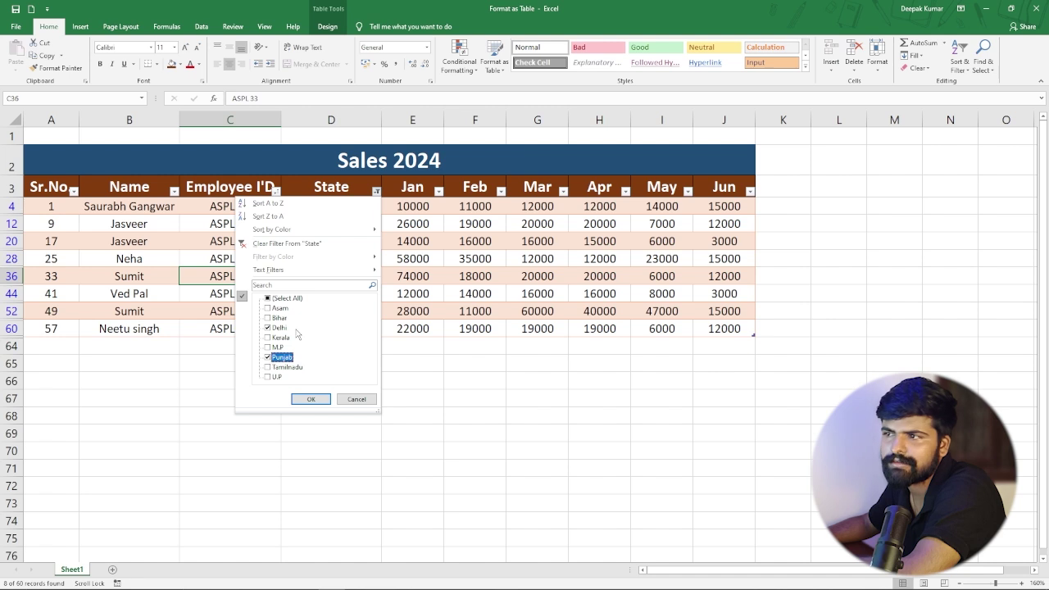
click(309, 399)
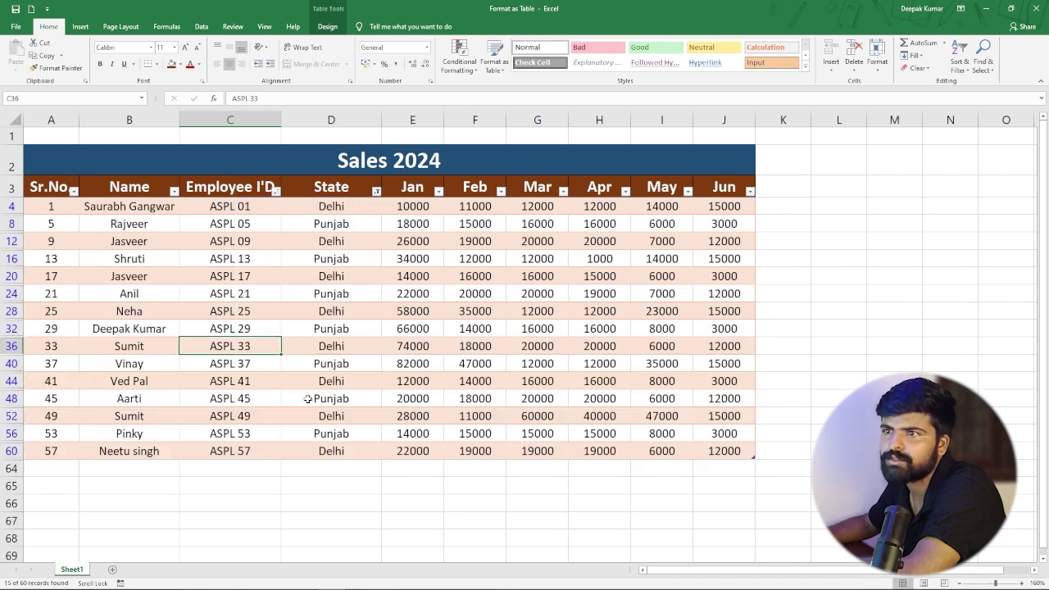
click(332, 238)
click(331, 253)
click(331, 227)
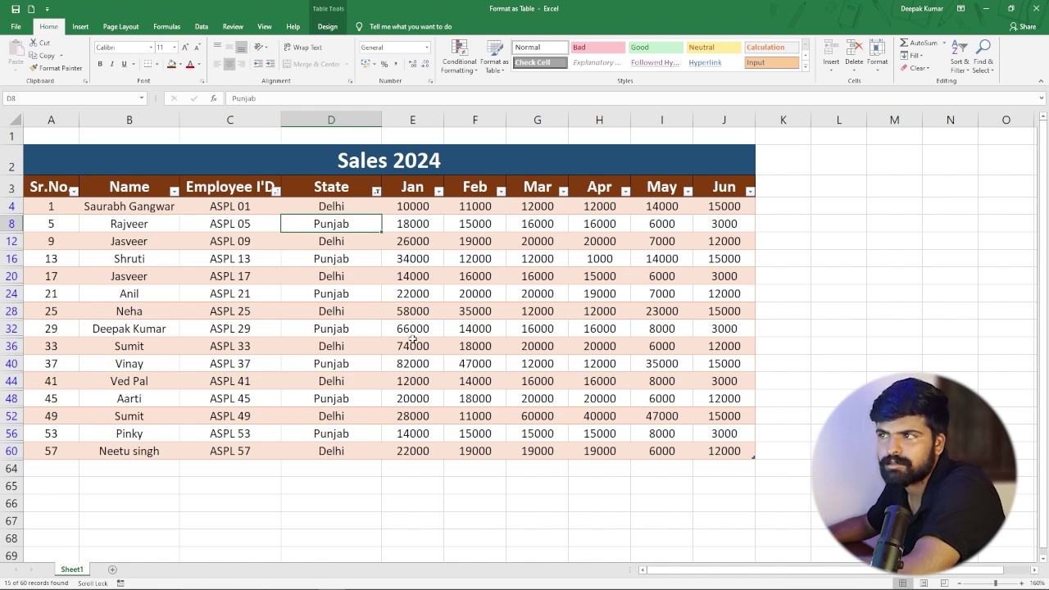
Step: Show all rows again by selecting every state in the State column's filter
click(377, 191)
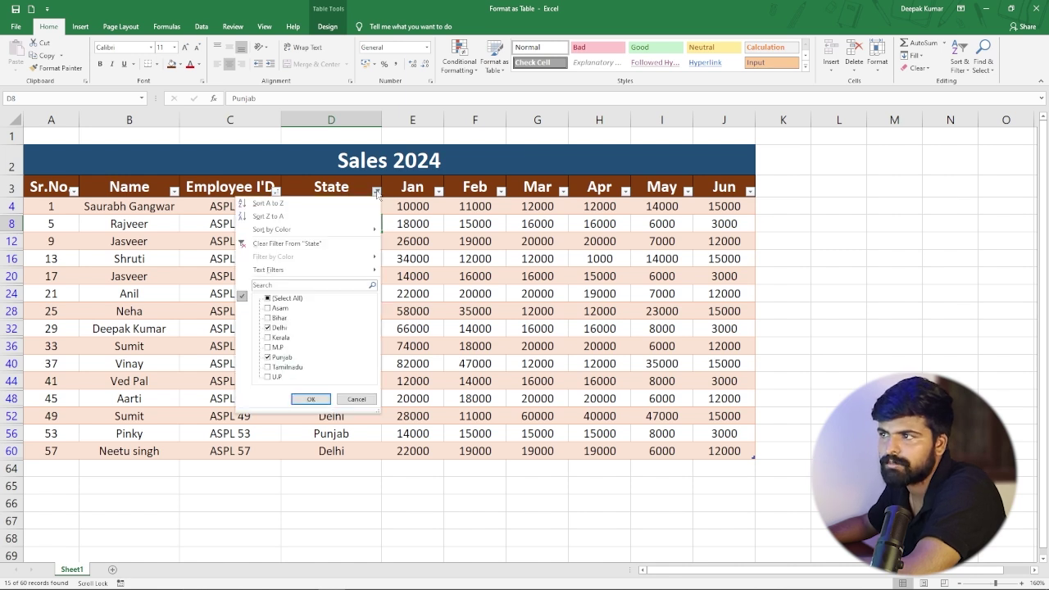
click(267, 299)
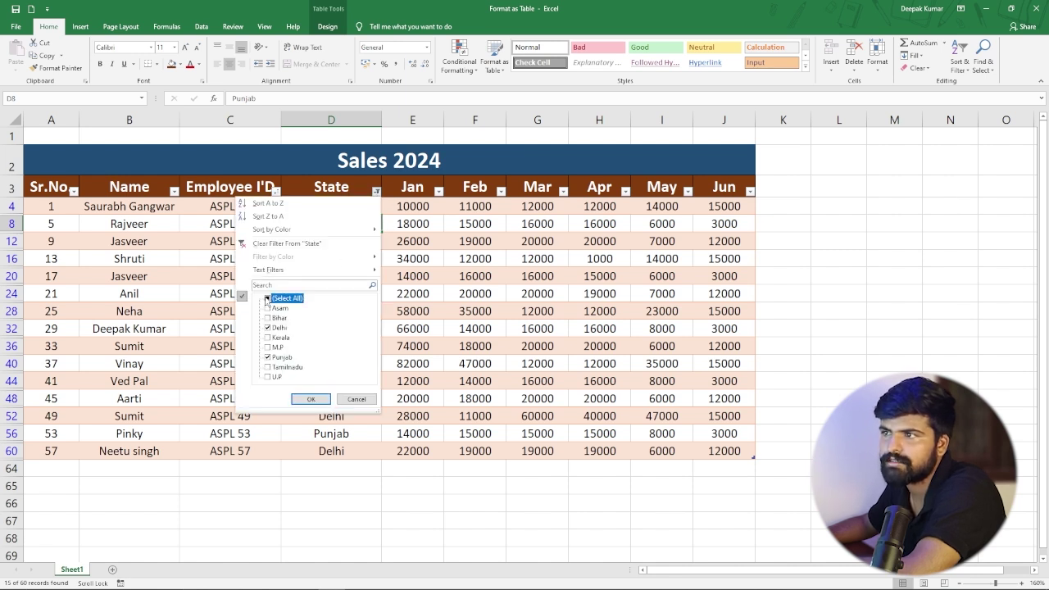
click(311, 399)
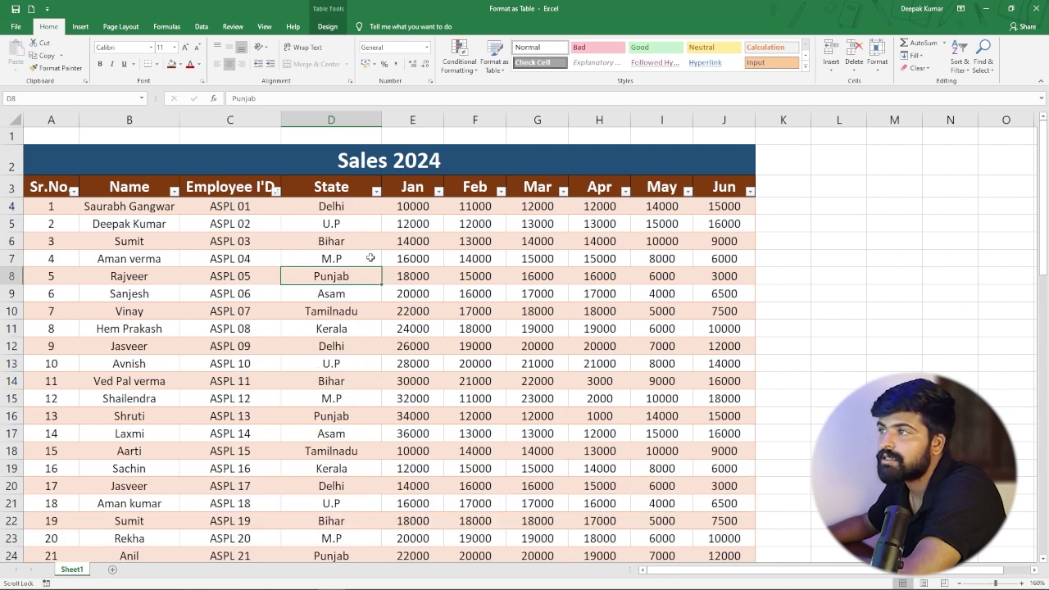
Step: Filter the Jan column to only the value 10000 and go through the matching cells one by one
click(438, 191)
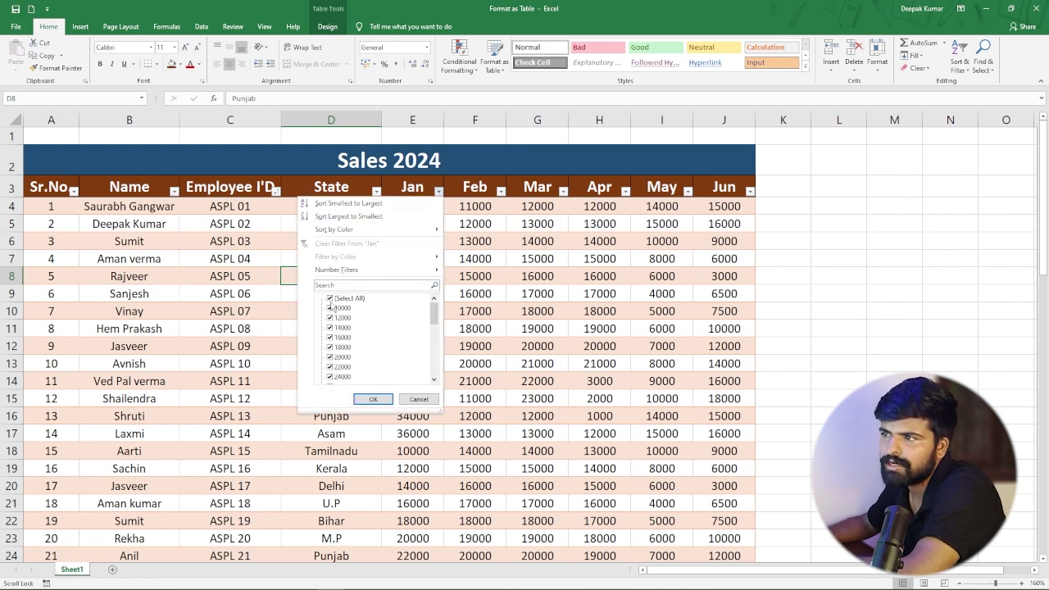
click(331, 299)
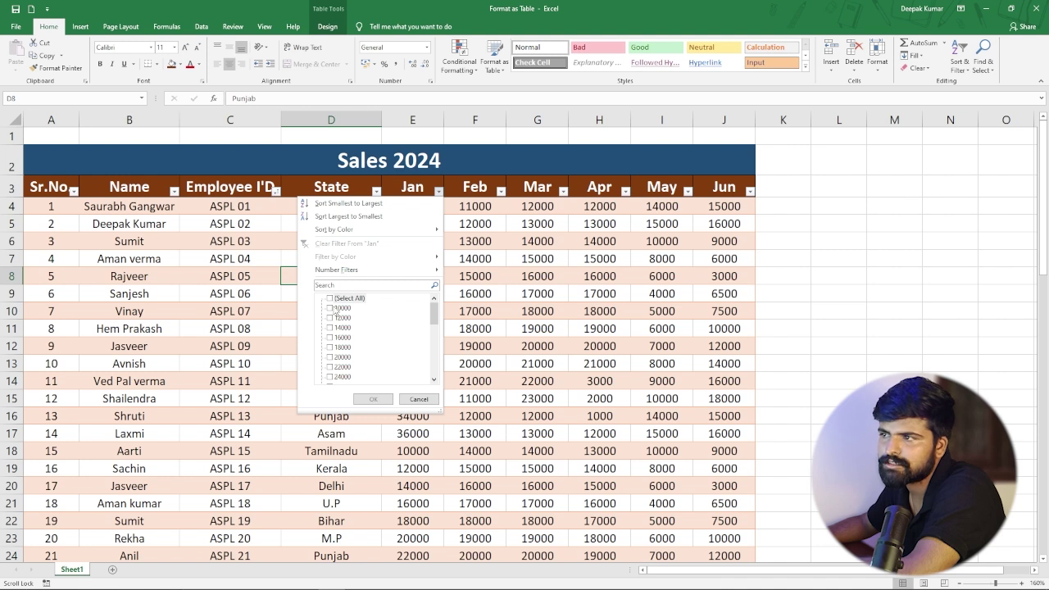
click(330, 308)
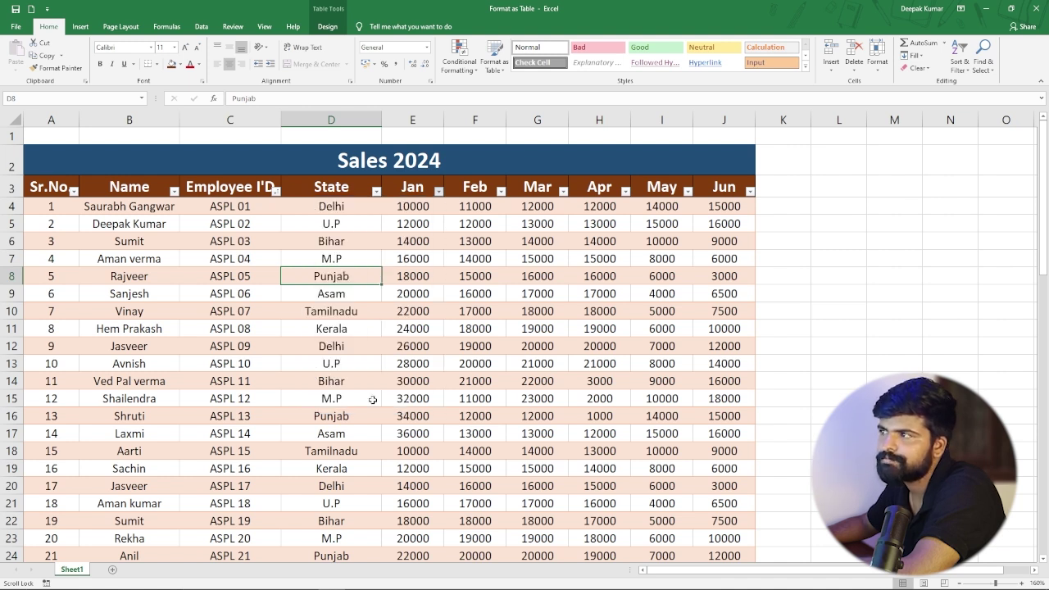
click(373, 399)
click(412, 225)
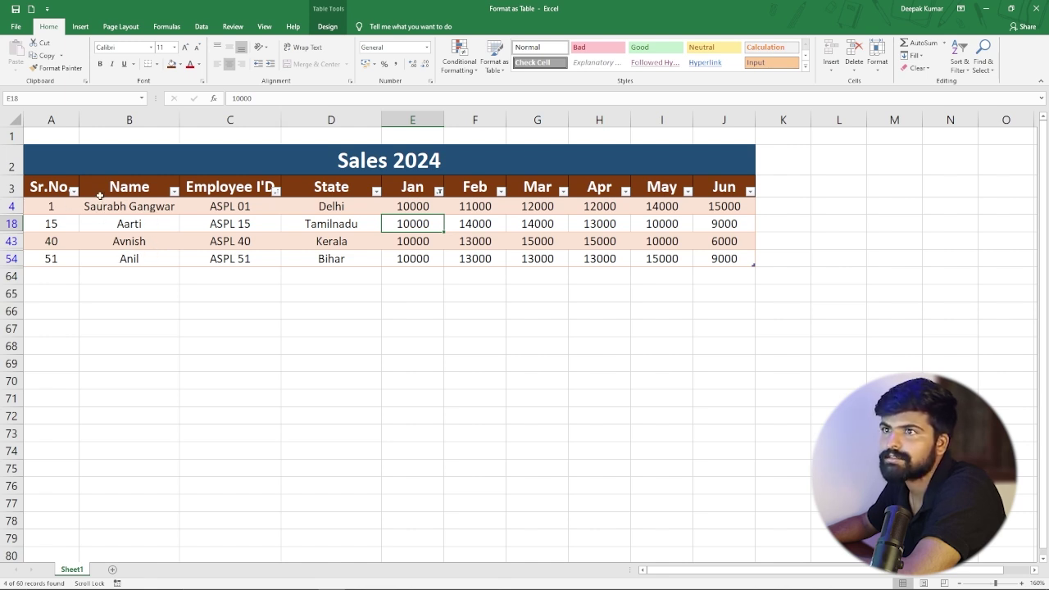
click(412, 206)
key(Down)
key(Down)
key(Down)
key(Down)
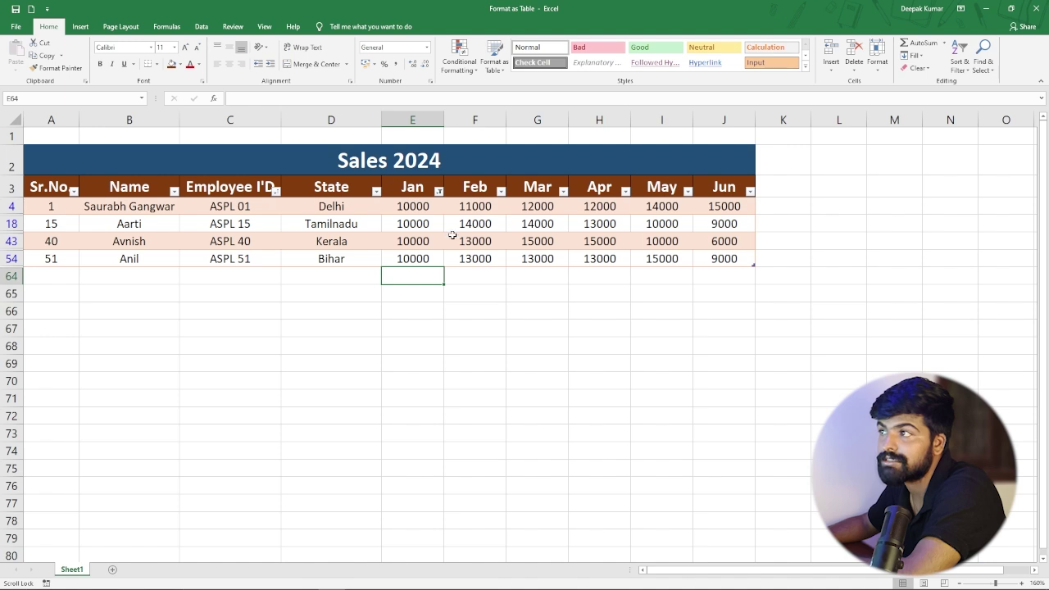
Step: Reselect all values in the Jan column's filter to bring back every row
click(438, 191)
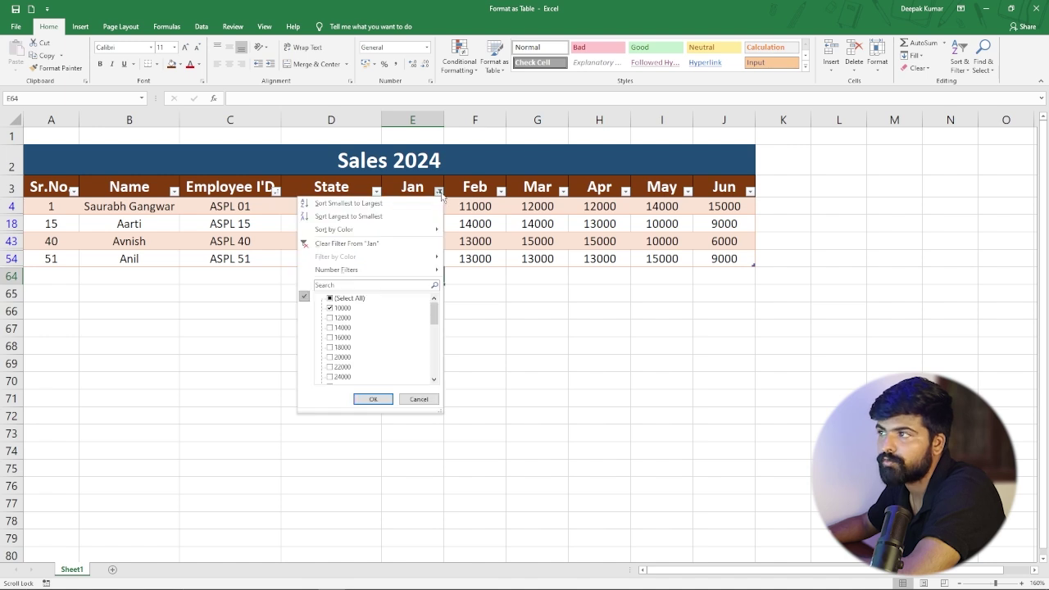
click(336, 298)
click(372, 399)
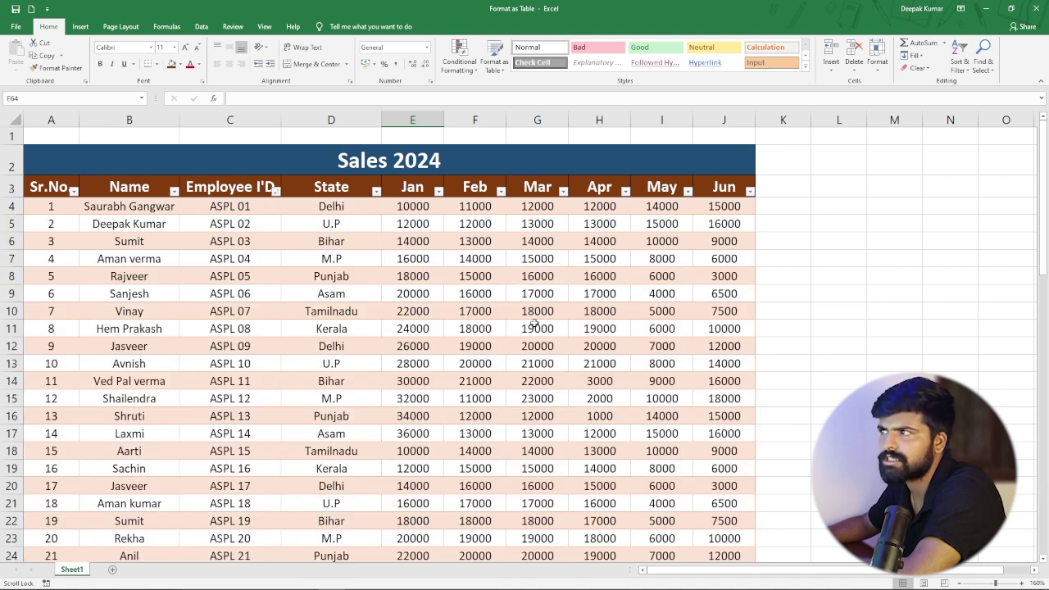
Step: Filter the Feb column to only the value 20000 and check the serial numbers listed in the Sr.No. filter
click(500, 192)
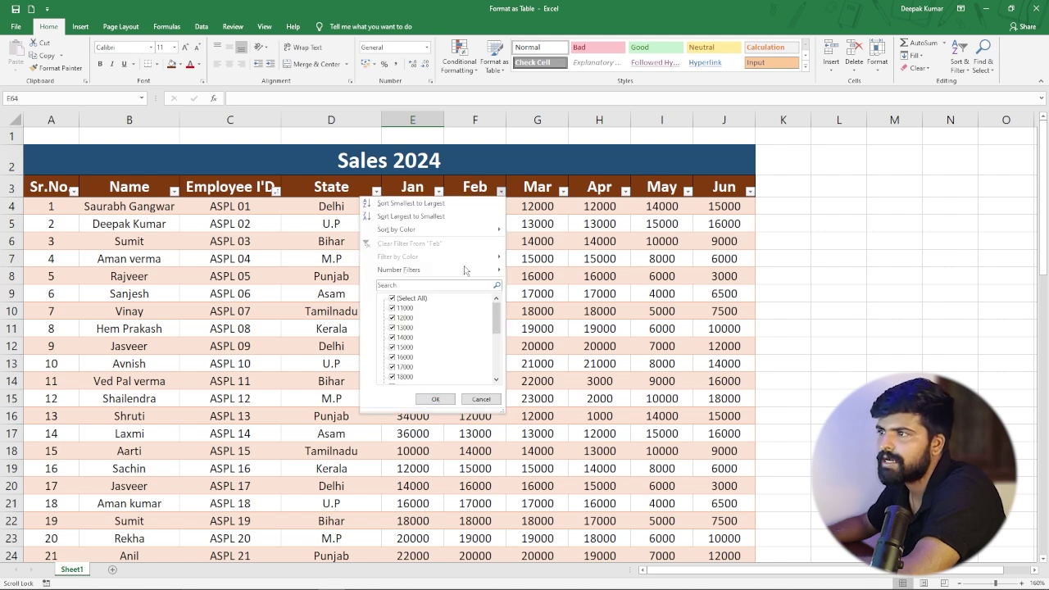
click(391, 298)
scroll(405, 355, down, 2)
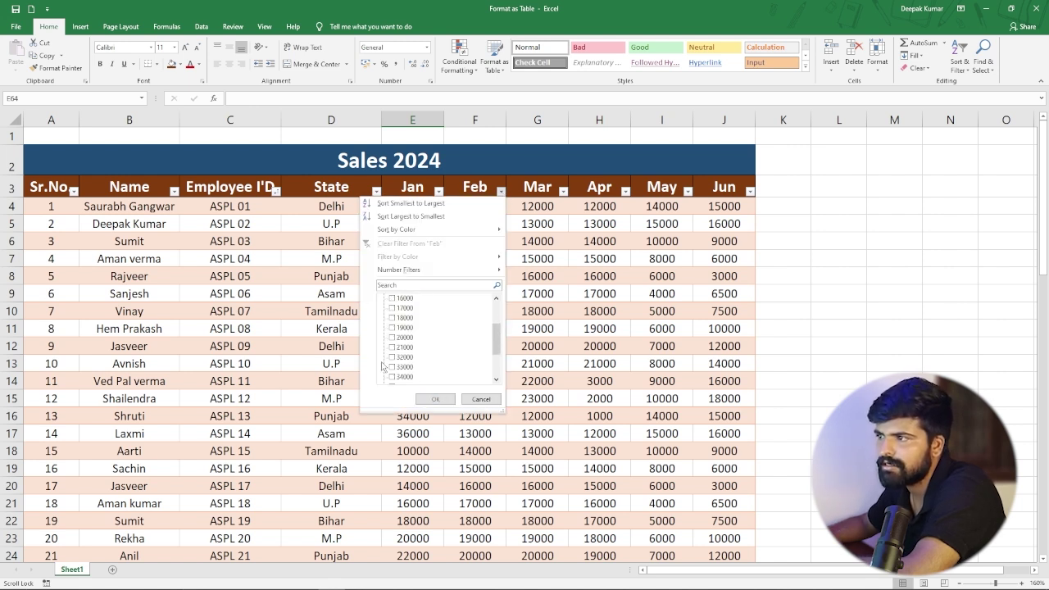
click(392, 338)
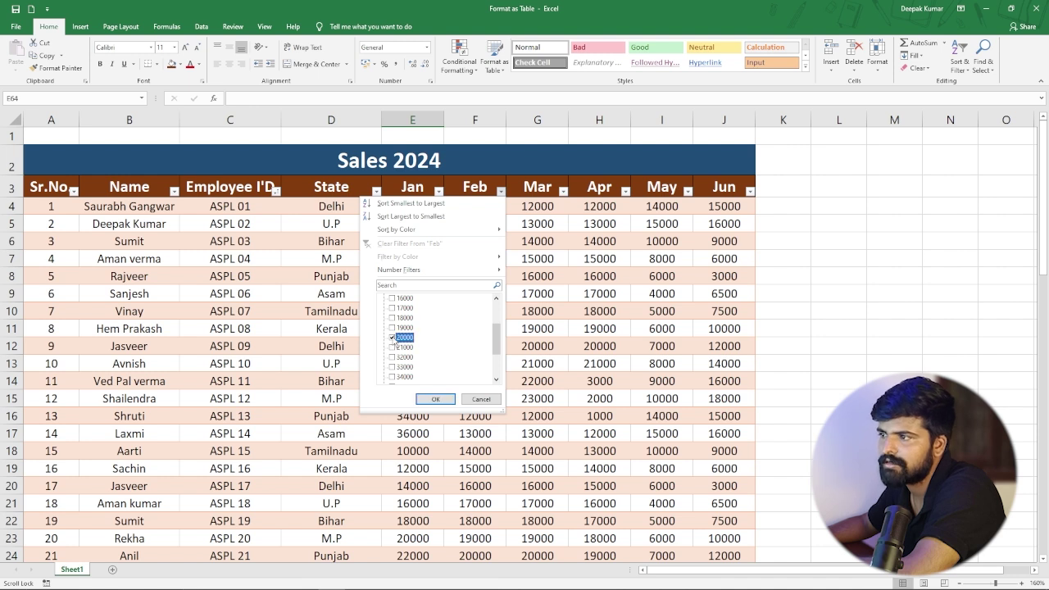
click(435, 399)
click(477, 206)
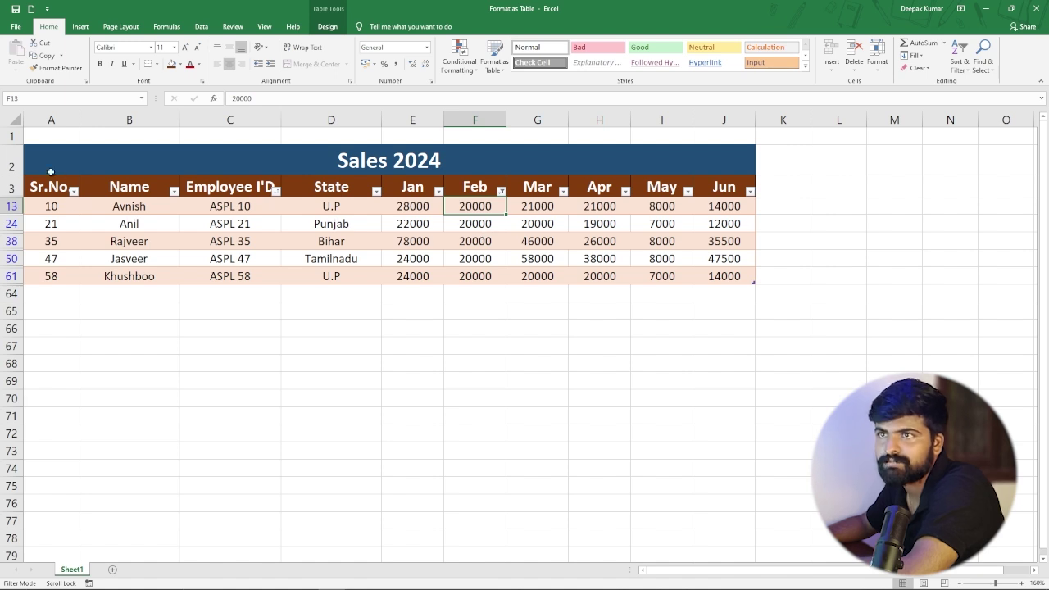
click(74, 191)
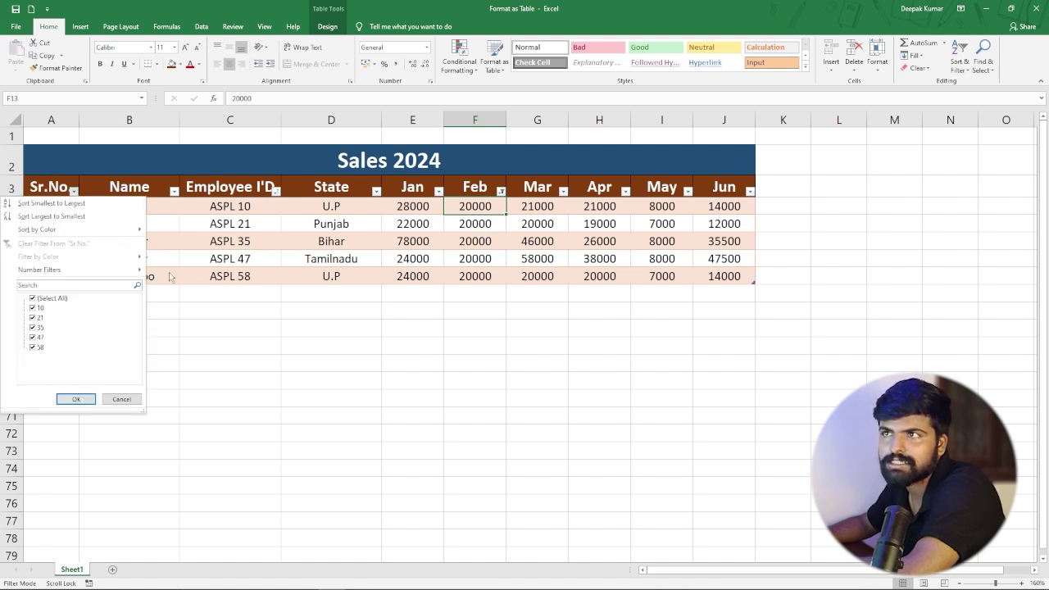
click(76, 399)
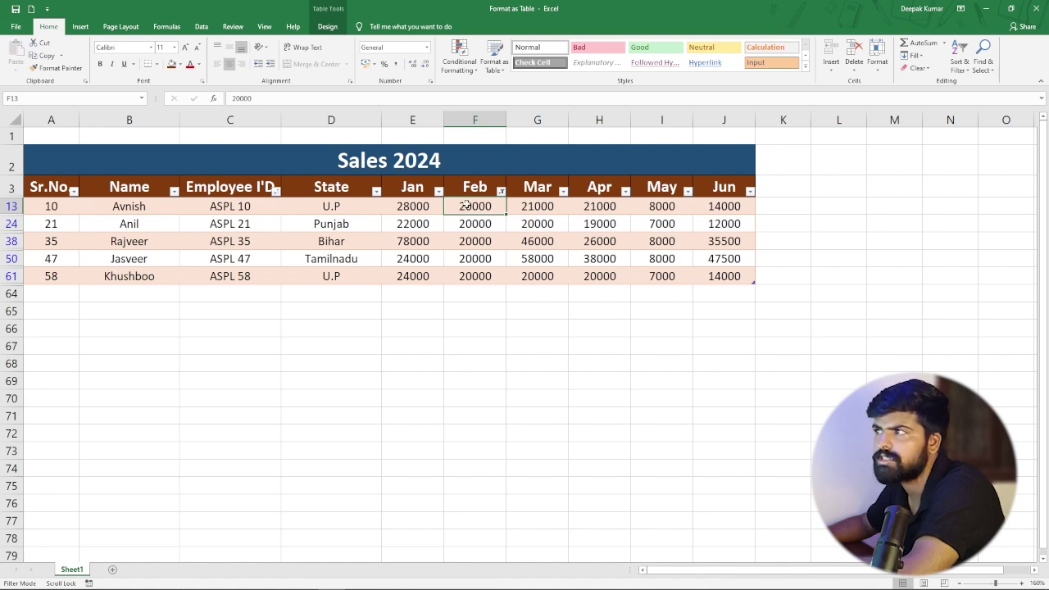
Step: Reselect all values in the Feb column's filter so the full table is shown
click(501, 191)
click(393, 298)
click(435, 399)
click(537, 223)
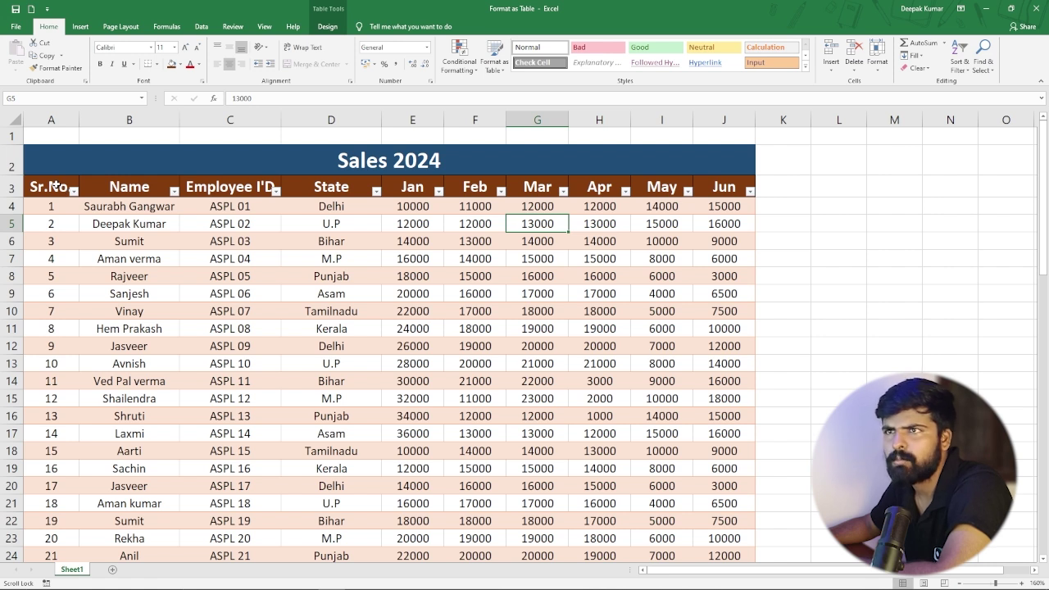
Step: Remove the colour formatting from the whole Sales 2024 table by applying the None table style
drag(55, 186, 737, 521)
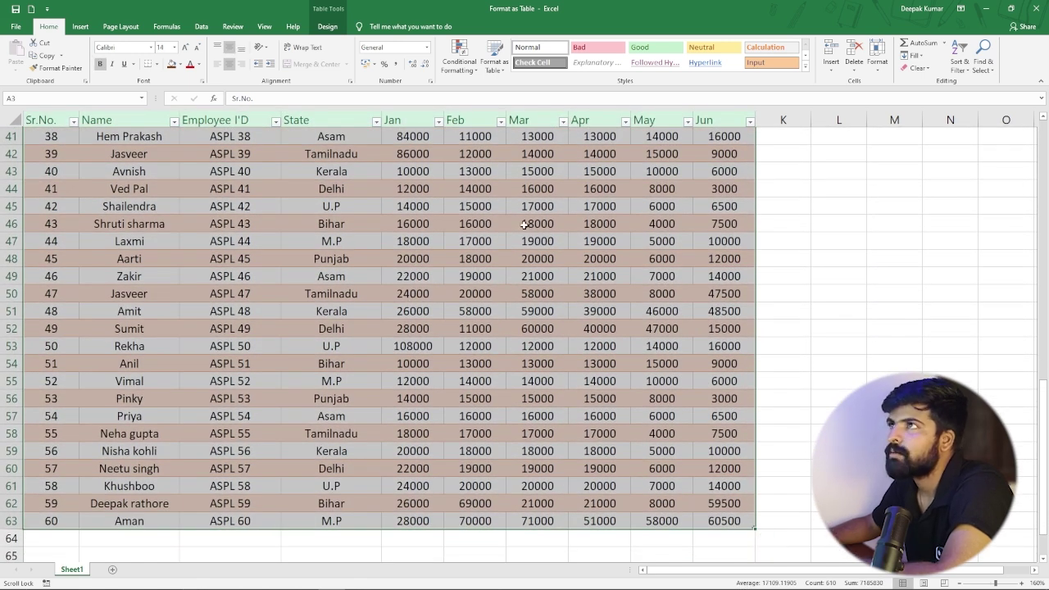
click(327, 26)
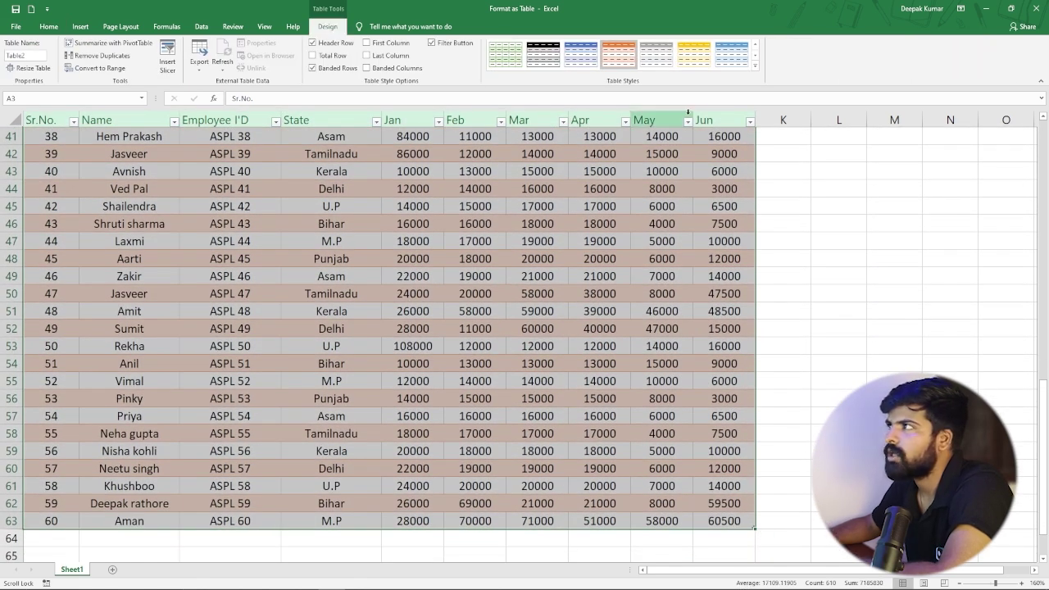
click(755, 66)
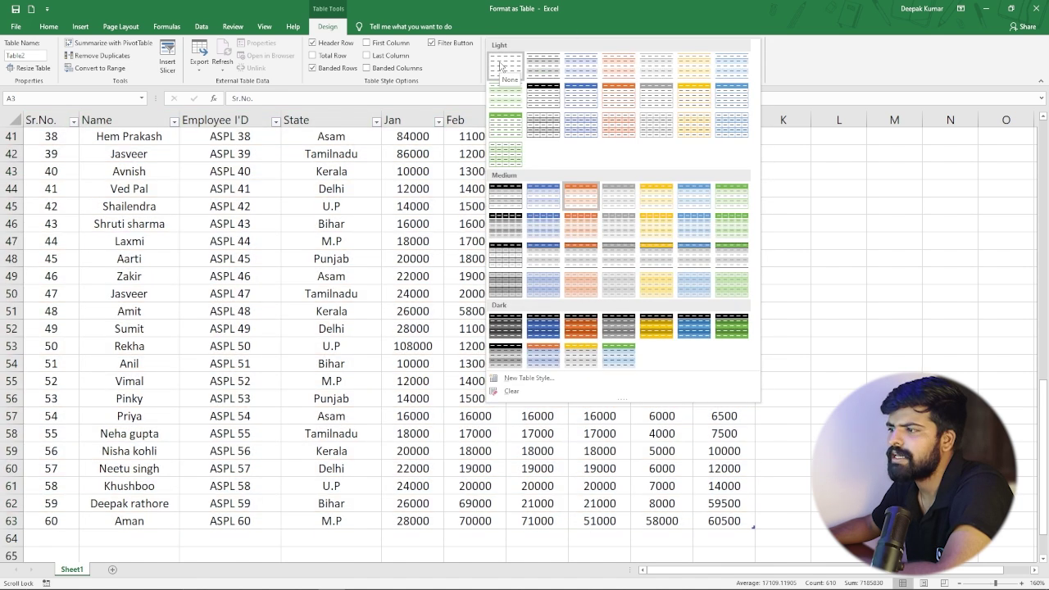
click(501, 65)
click(368, 276)
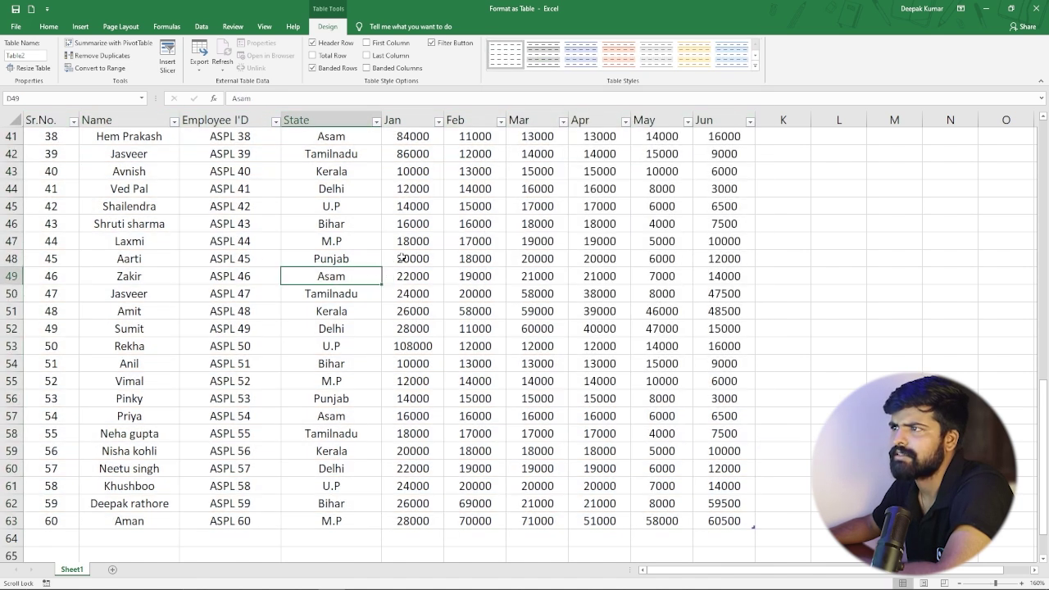
scroll(292, 238, up, 13)
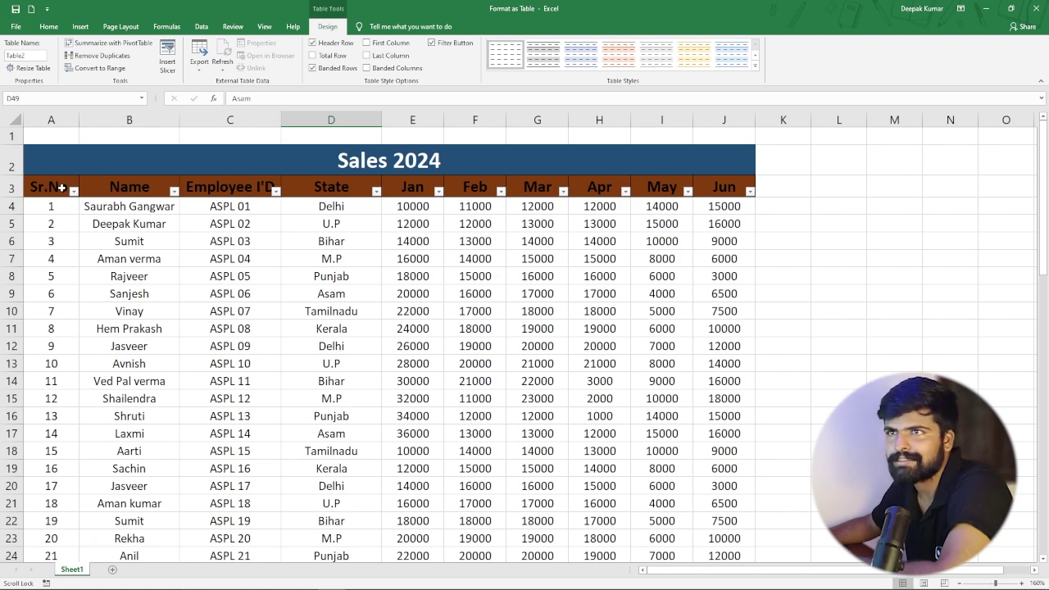
Step: Convert the Sales 2024 table, from the header row to row 63, into a normal range
drag(49, 186, 744, 526)
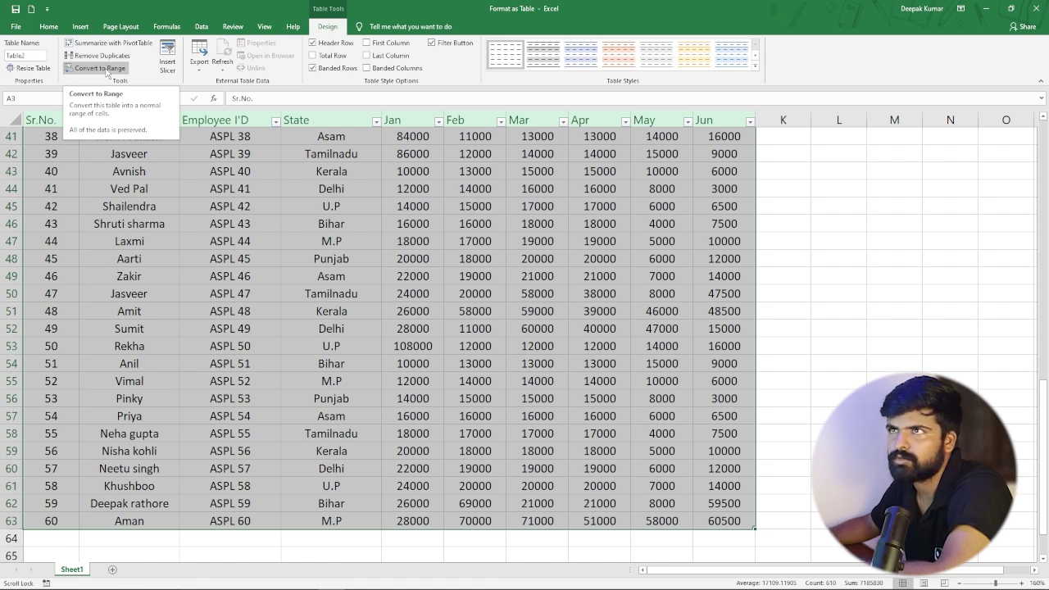
click(109, 69)
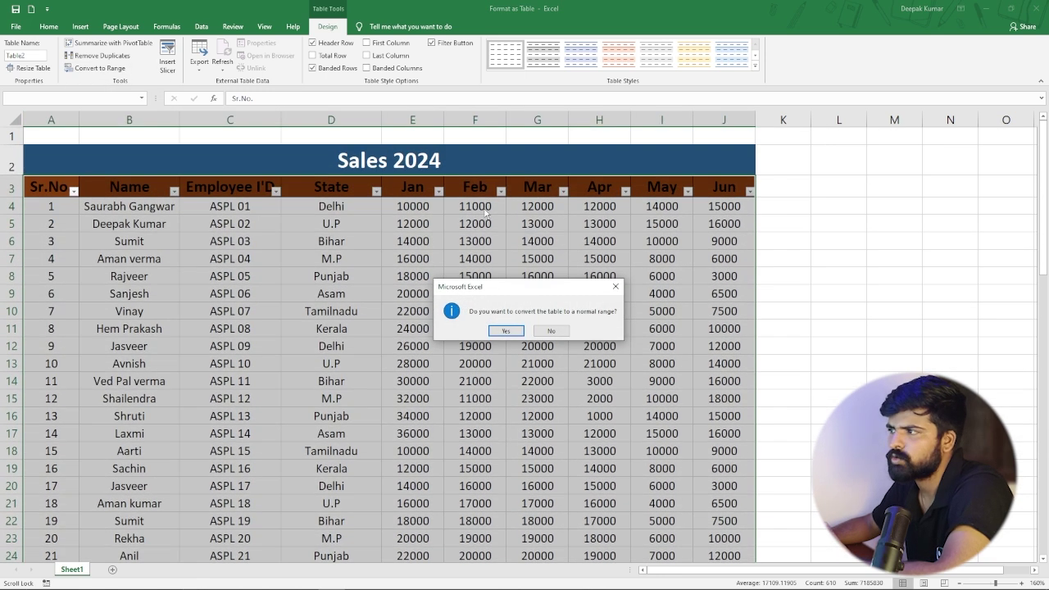
click(506, 331)
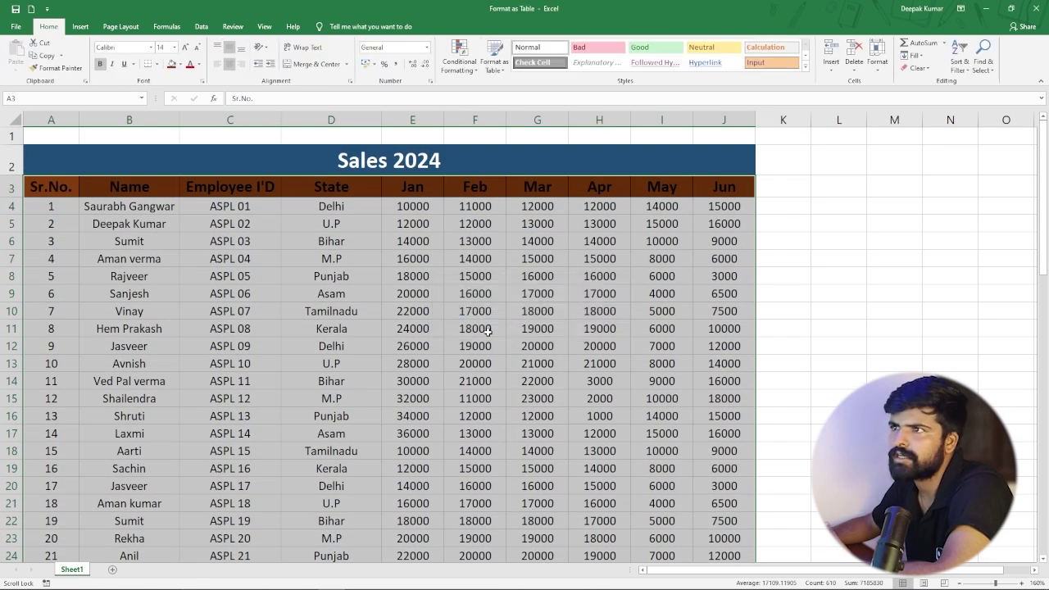
click(382, 317)
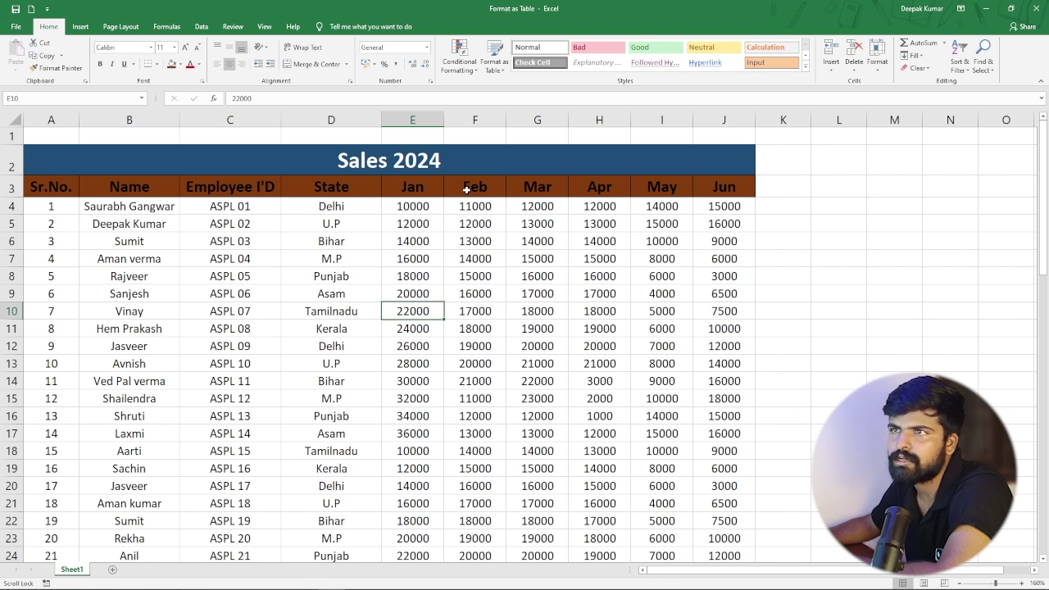
Step: Fill the header row A3:J3 with the lightest tint of the orange theme colour
click(130, 186)
click(220, 188)
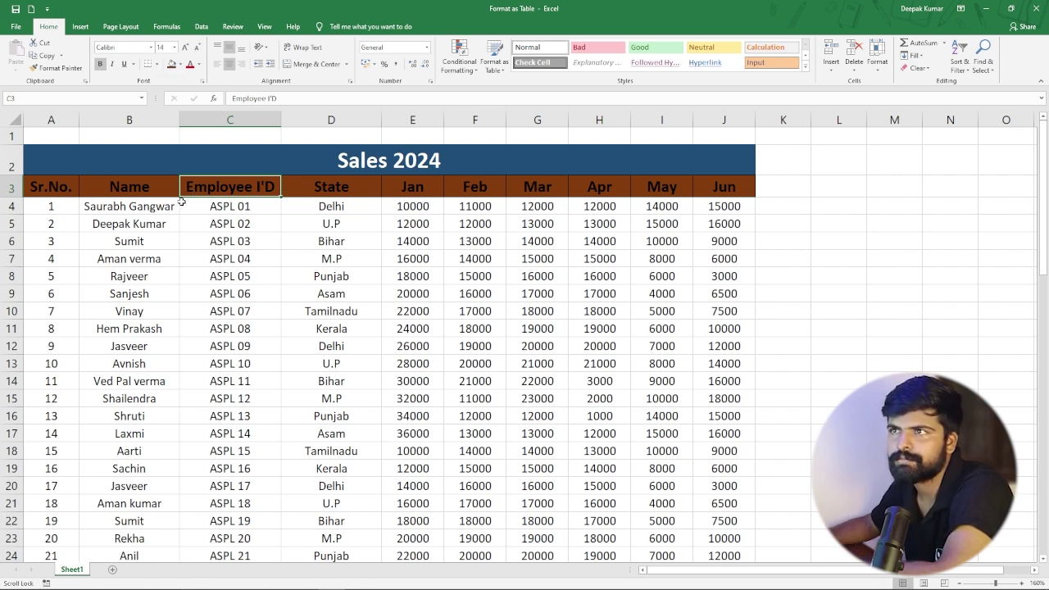
drag(50, 188, 716, 188)
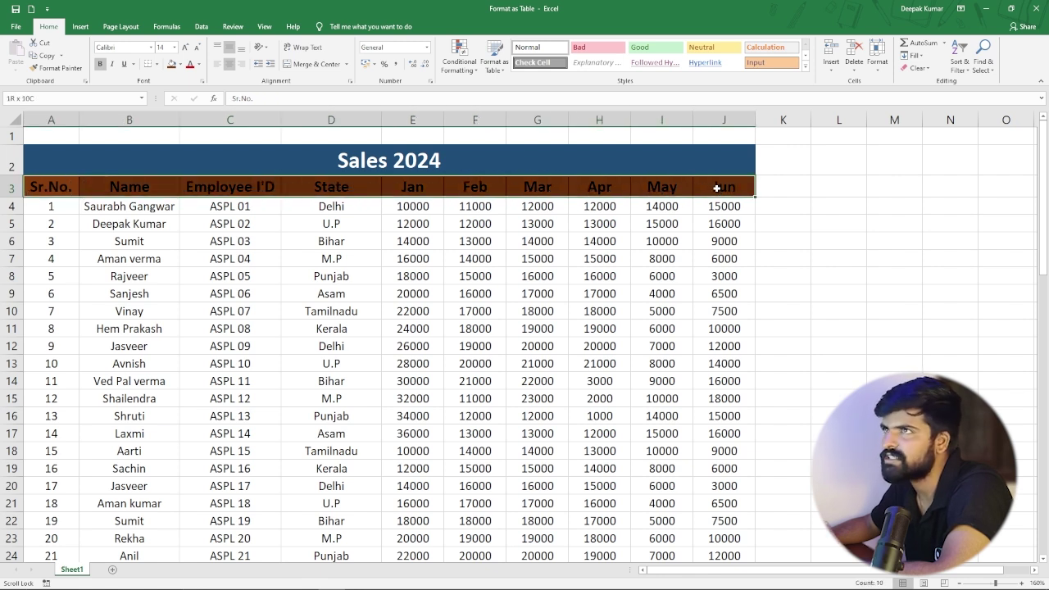
click(179, 64)
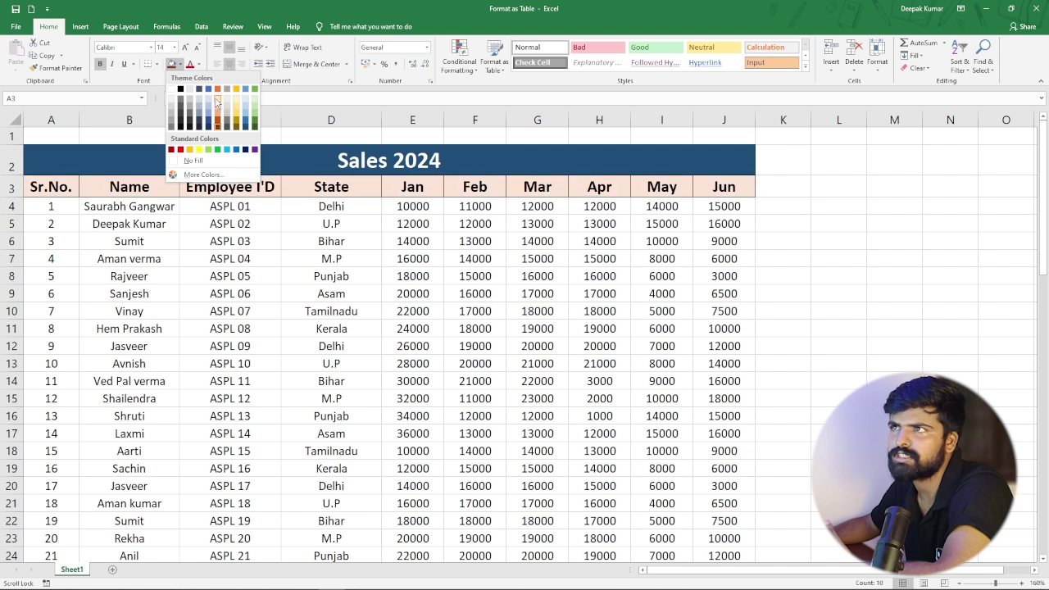
click(217, 102)
click(270, 278)
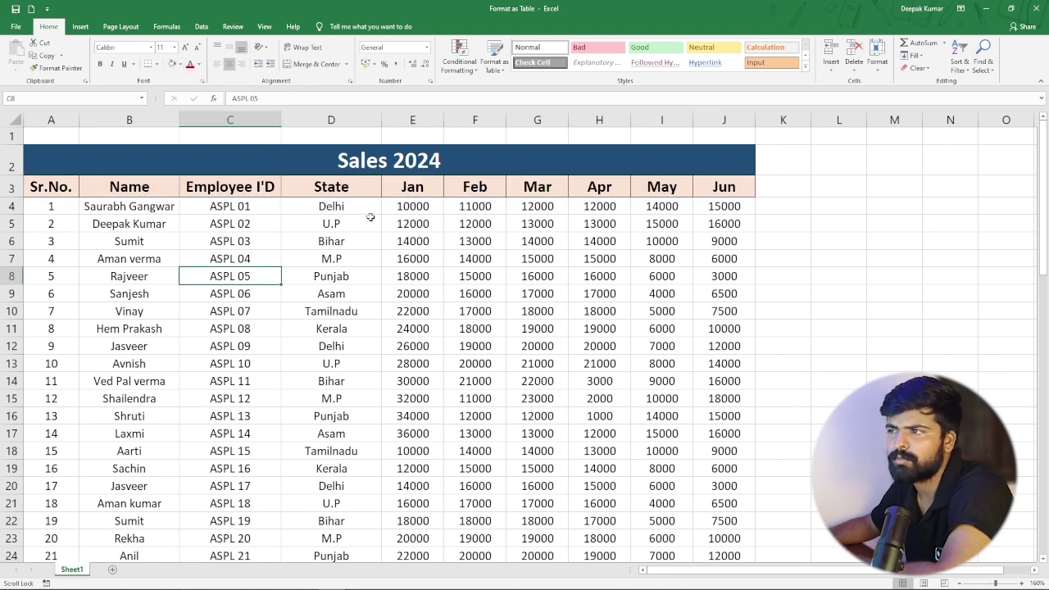
scroll(301, 245, down, 1)
scroll(303, 246, up, 1)
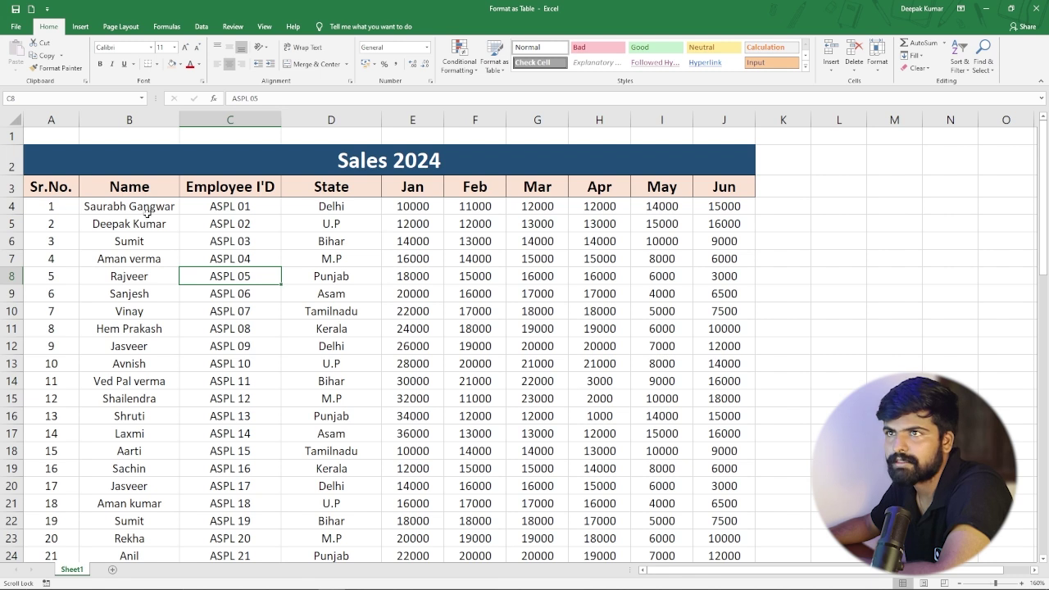
drag(54, 187, 716, 487)
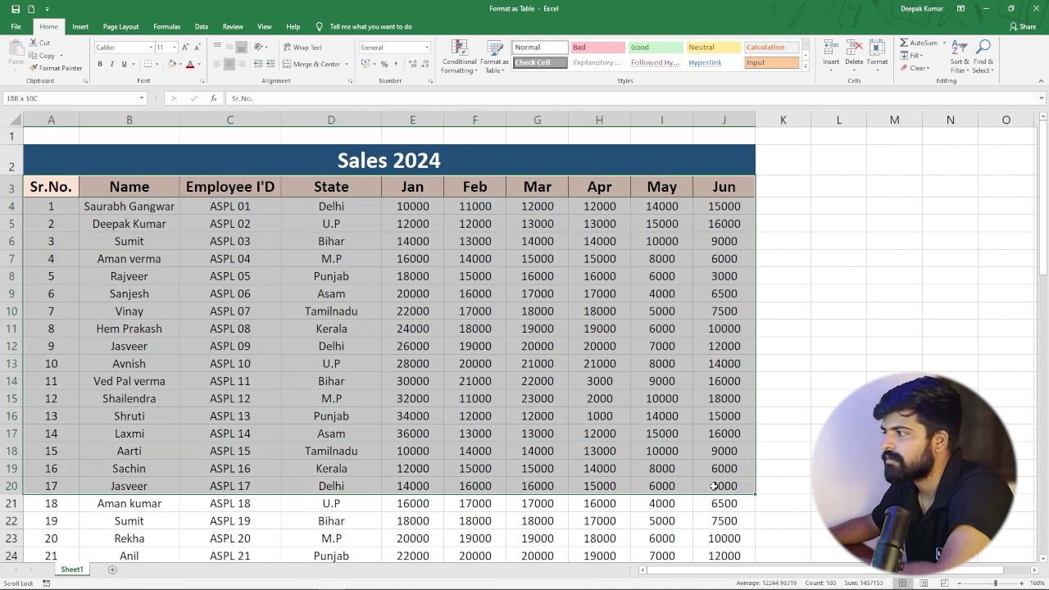
click(495, 58)
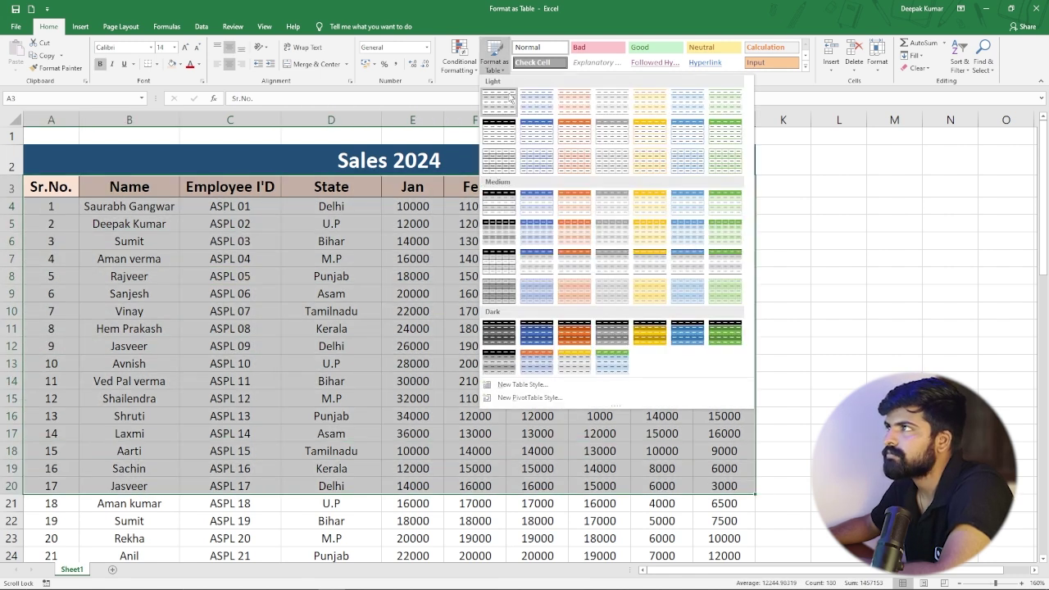
click(541, 133)
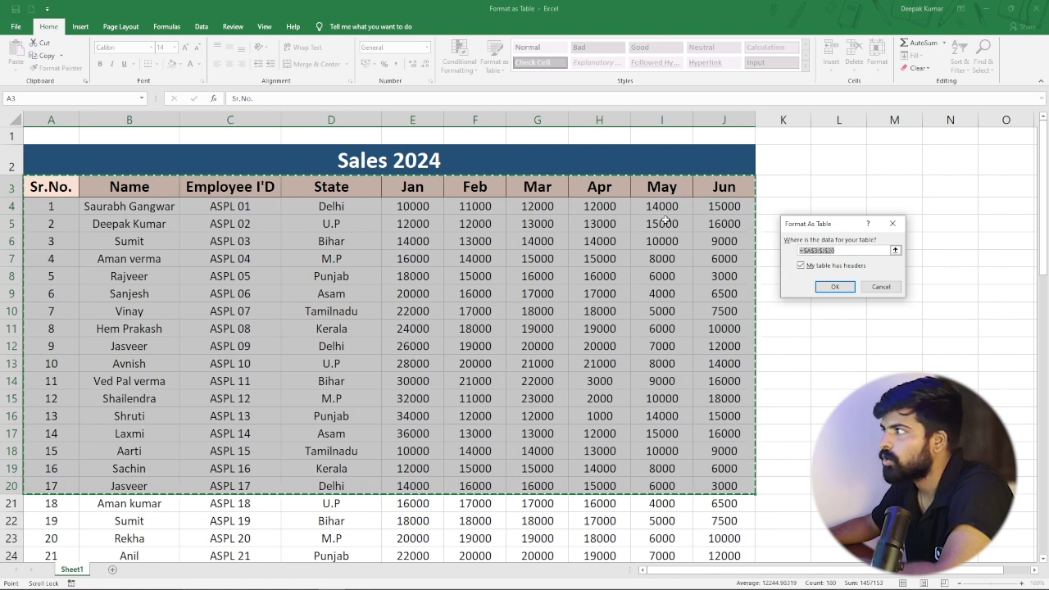
drag(55, 188, 718, 486)
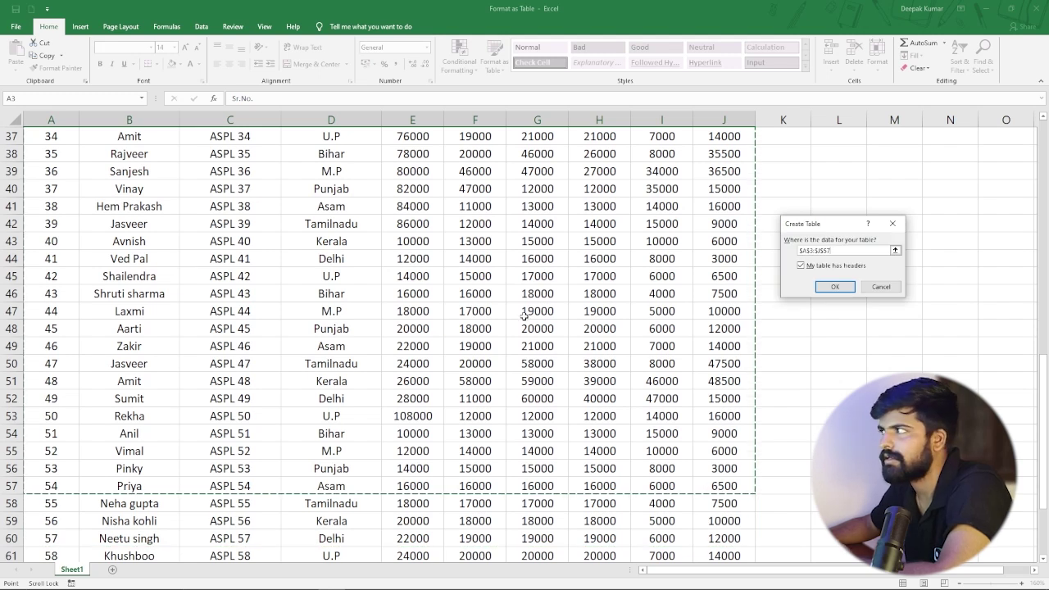
scroll(525, 318, up, 11)
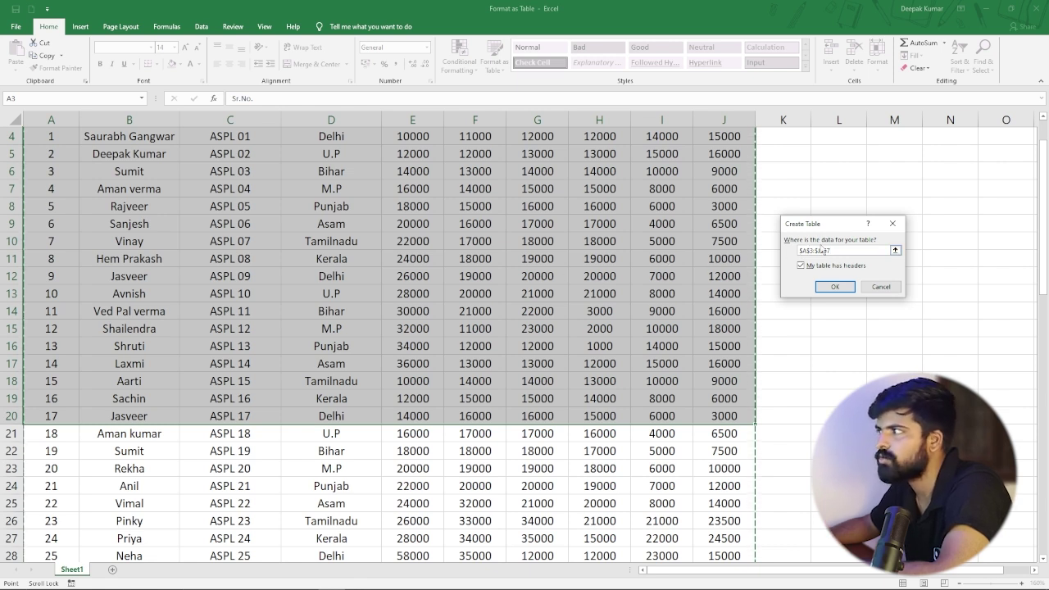
scroll(292, 234, up, 1)
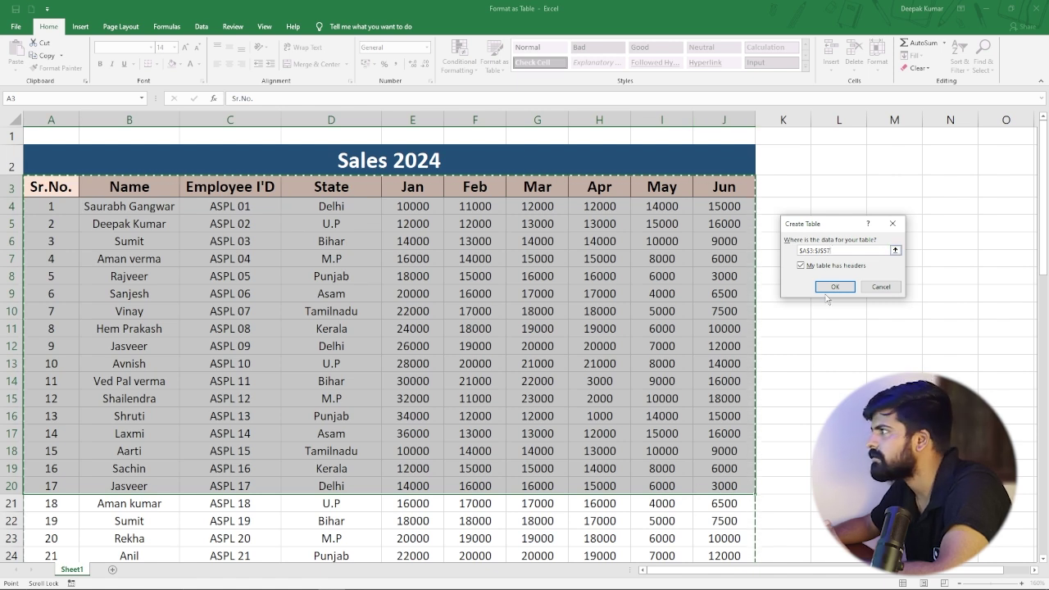
scroll(574, 370, down, 14)
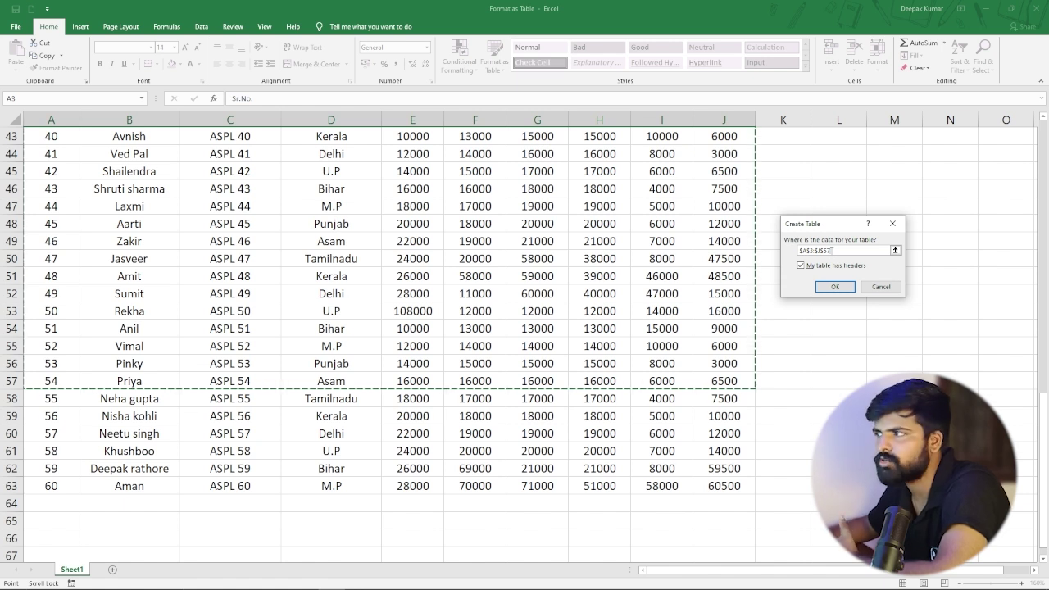
click(885, 222)
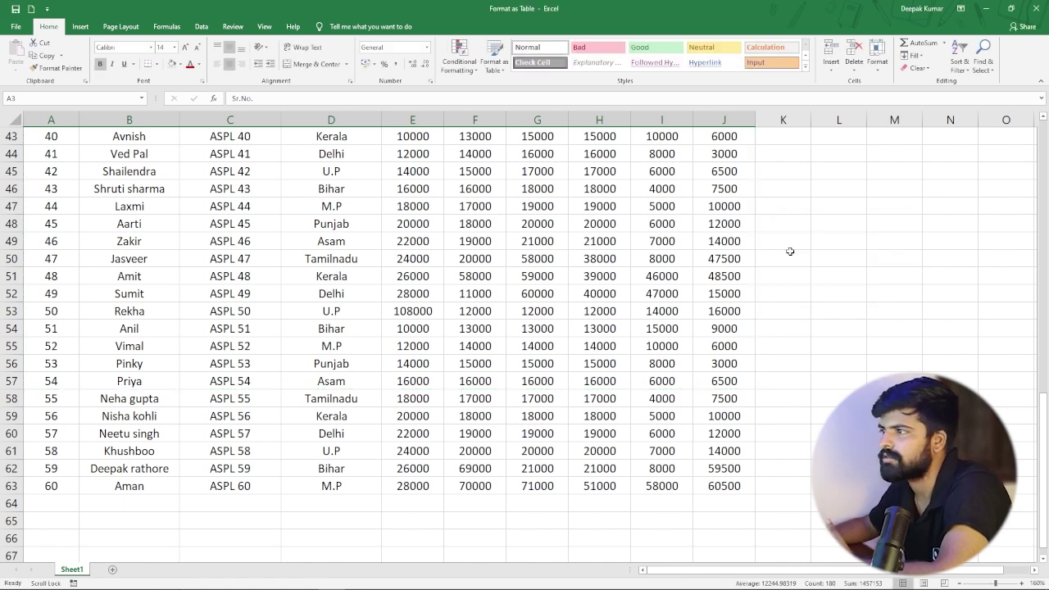
scroll(424, 324, up, 9)
scroll(424, 324, up, 5)
click(331, 345)
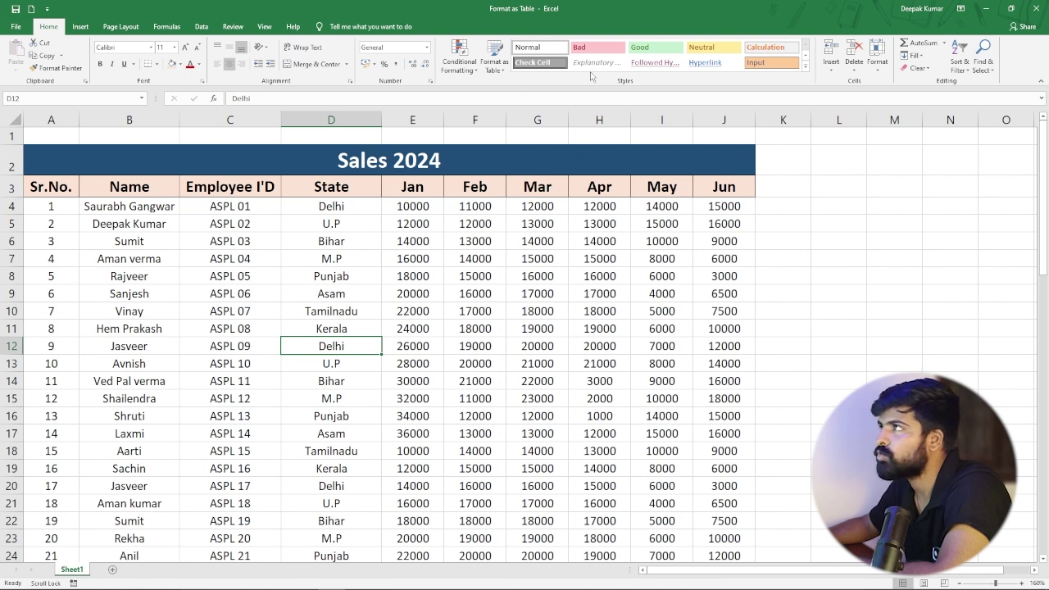
Step: Apply the Heading 1 cell style to the State header in D3
click(805, 66)
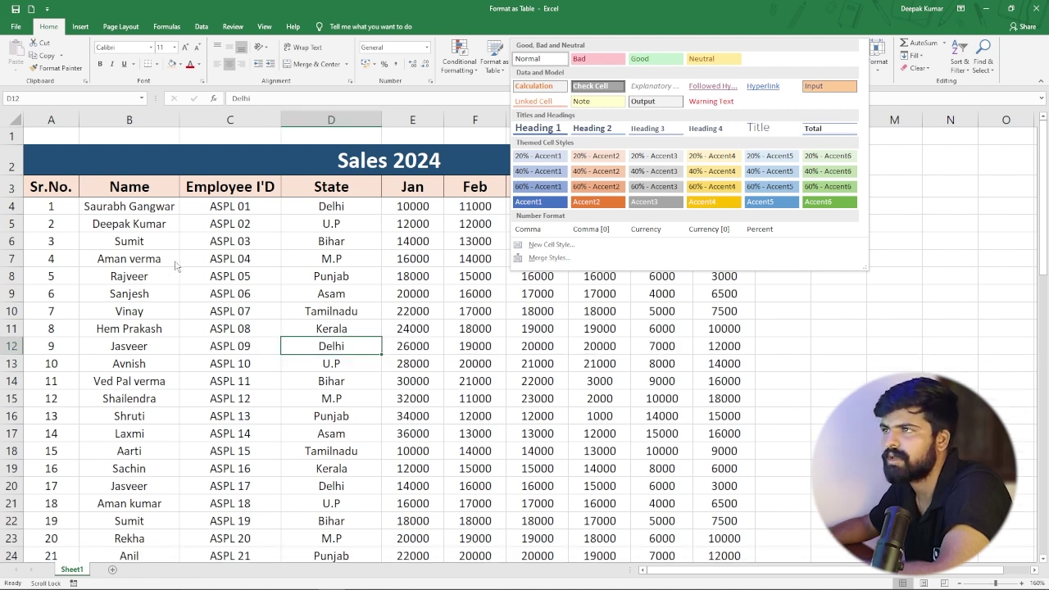
click(174, 265)
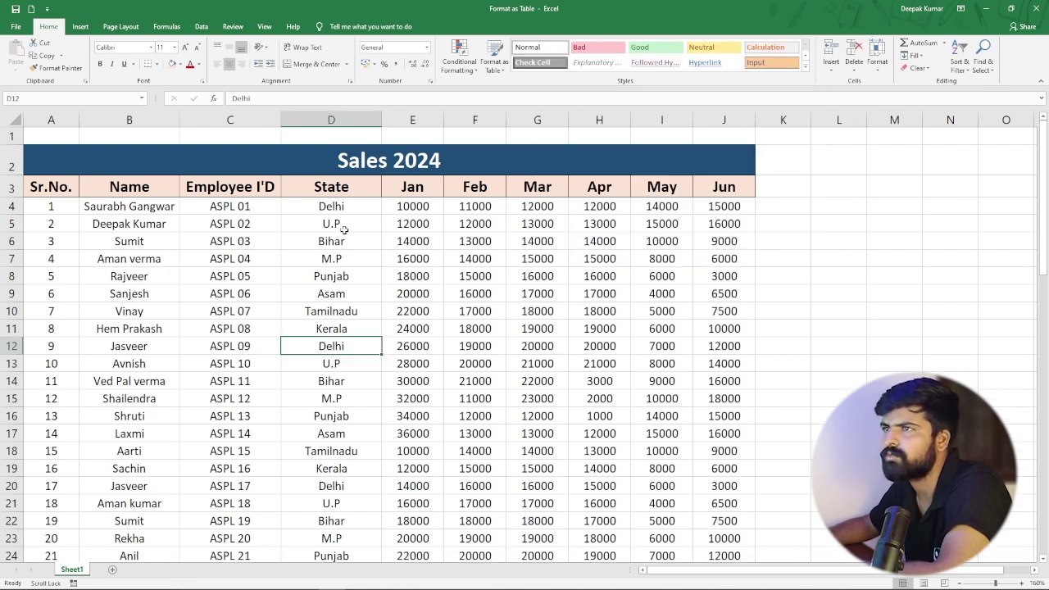
click(331, 185)
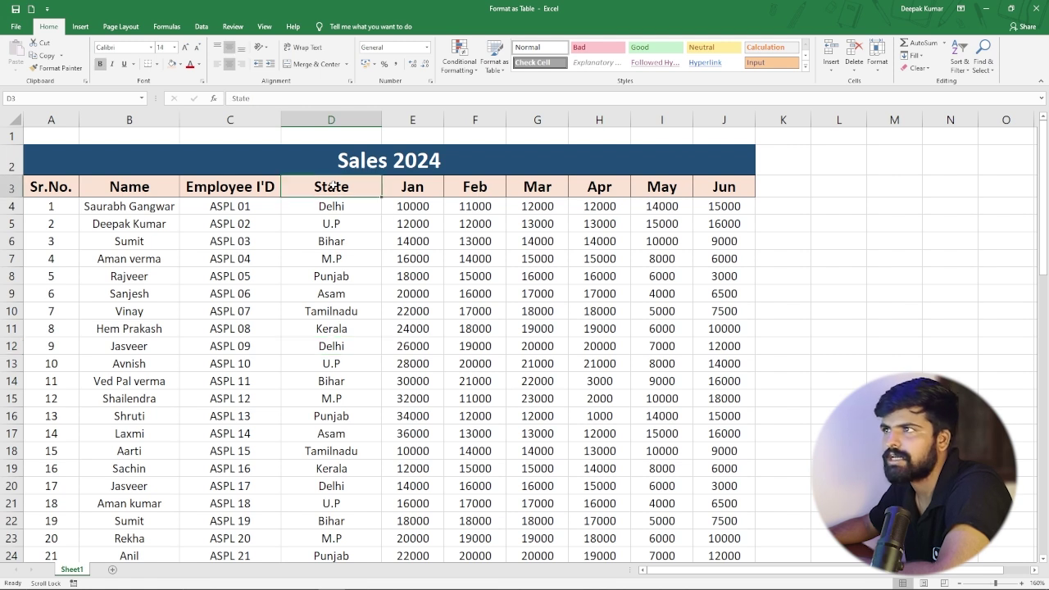
click(806, 66)
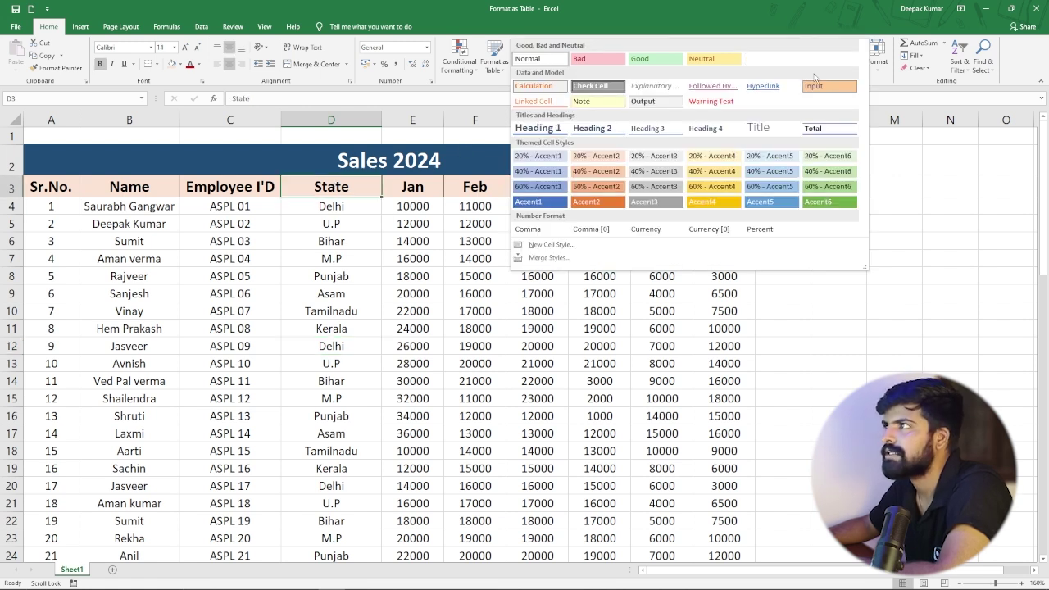
click(546, 131)
click(414, 270)
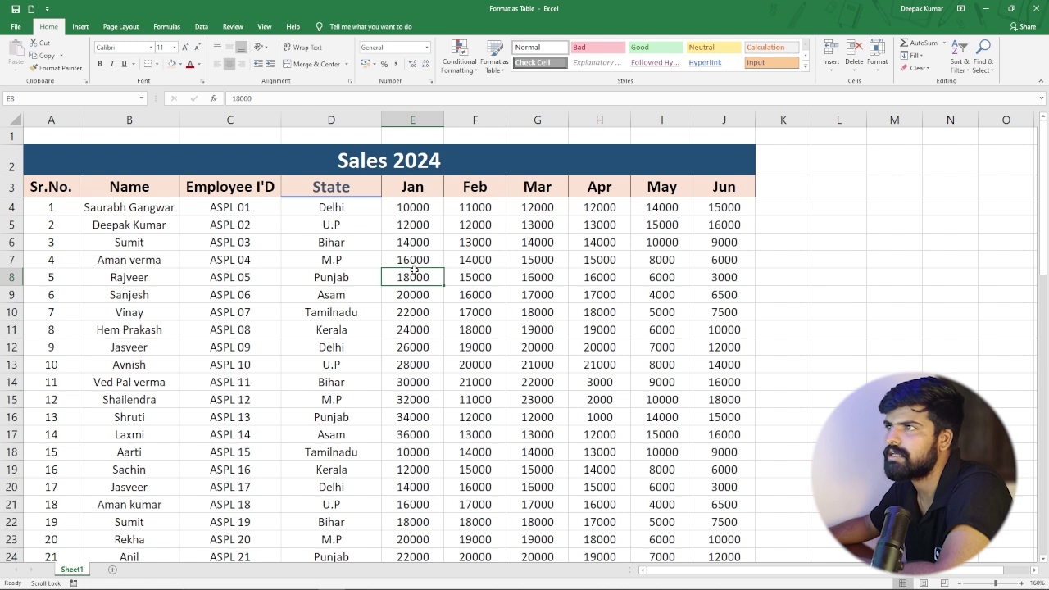
Step: Fill the State header cell D3 with white
click(348, 192)
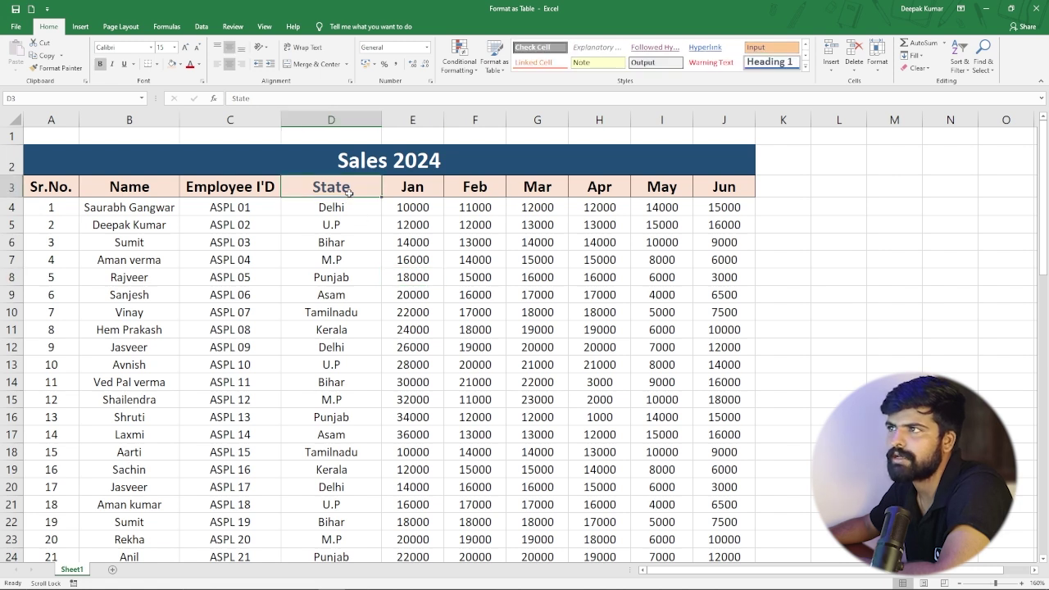
click(182, 65)
click(170, 93)
click(293, 308)
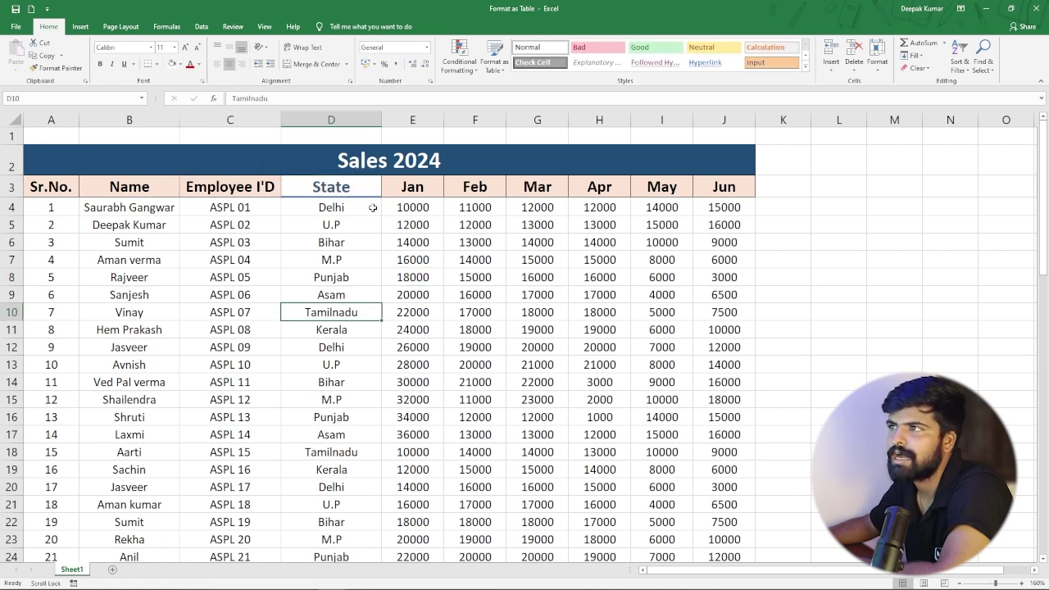
click(361, 259)
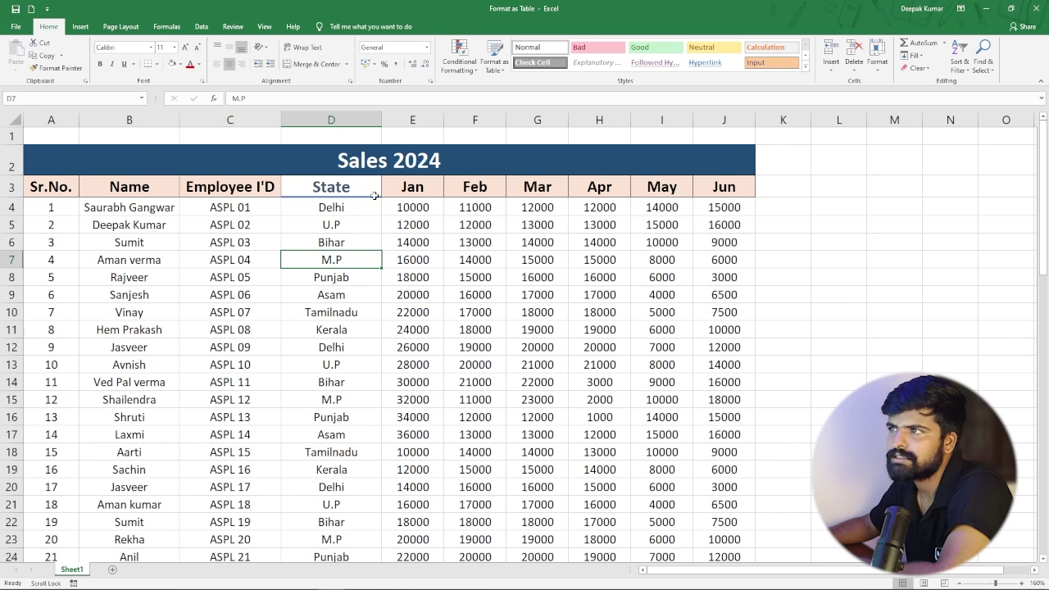
click(805, 66)
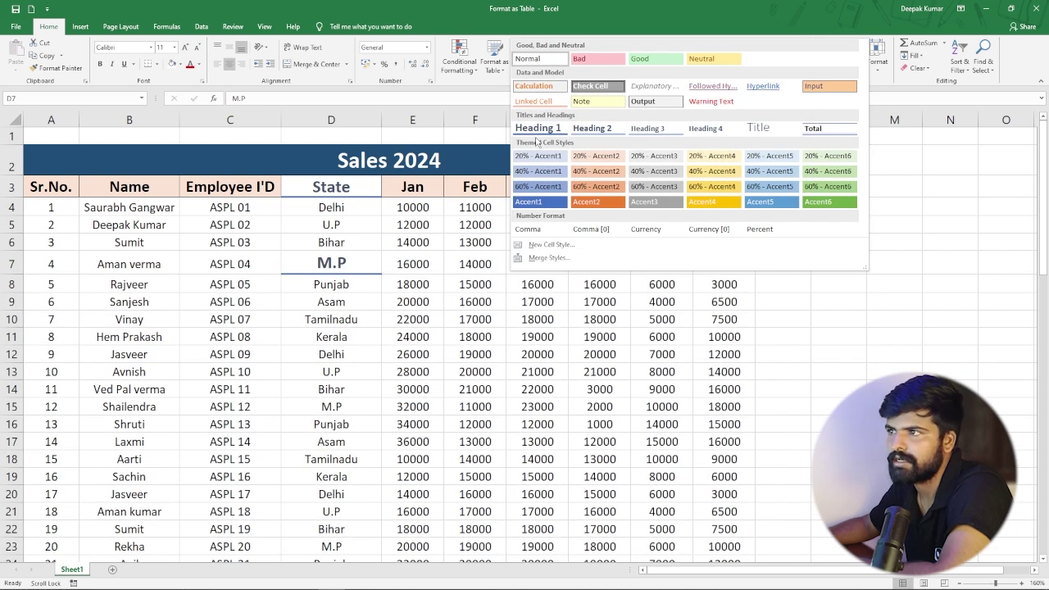
click(316, 355)
scroll(464, 285, down, 3)
scroll(464, 284, up, 3)
Step: Apply the Heading 1 cell style to the State values in D9:D14
click(345, 300)
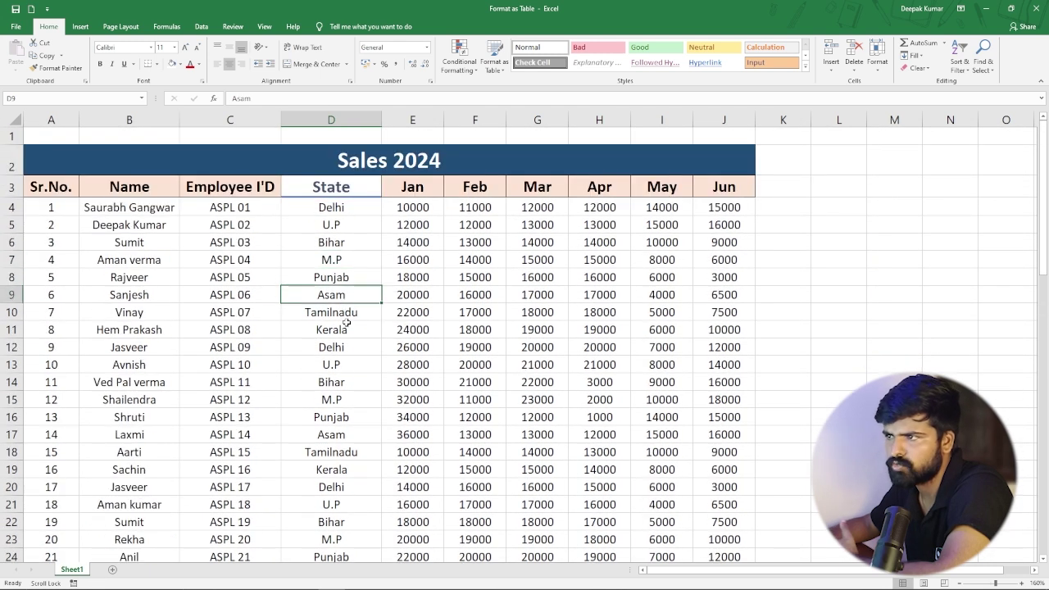
drag(346, 306, 346, 384)
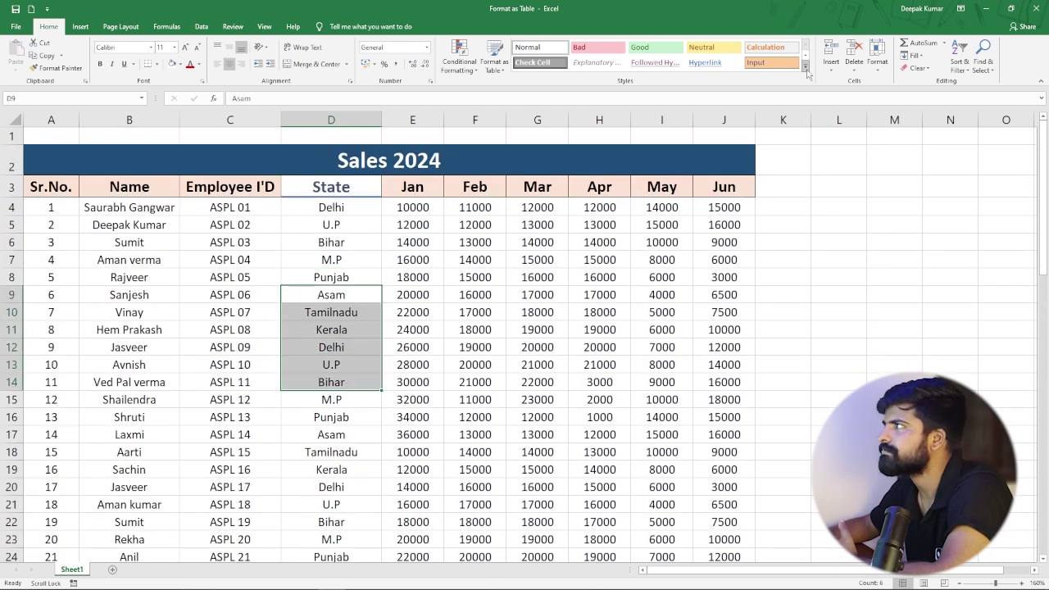
click(805, 66)
click(537, 128)
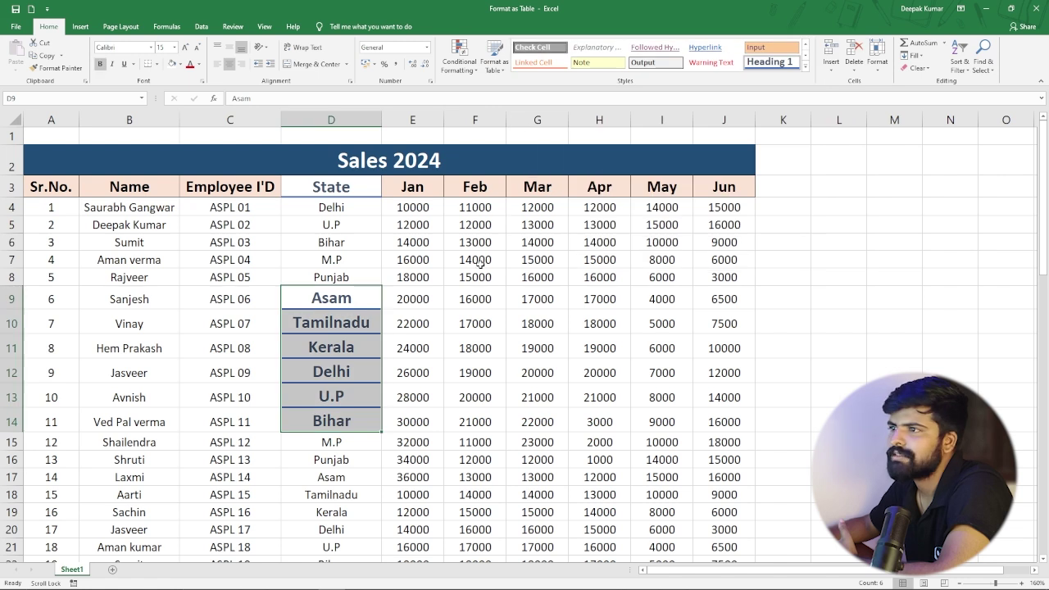
Step: Undo the Heading 1 cell style on the State values in D9:D14
click(478, 295)
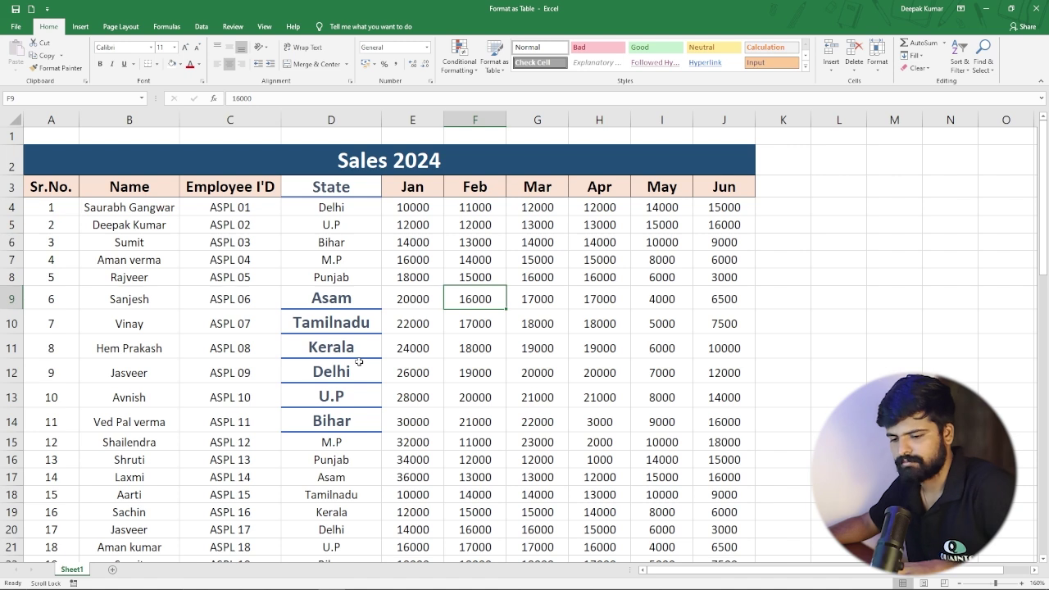
key(ctrl+z)
click(464, 290)
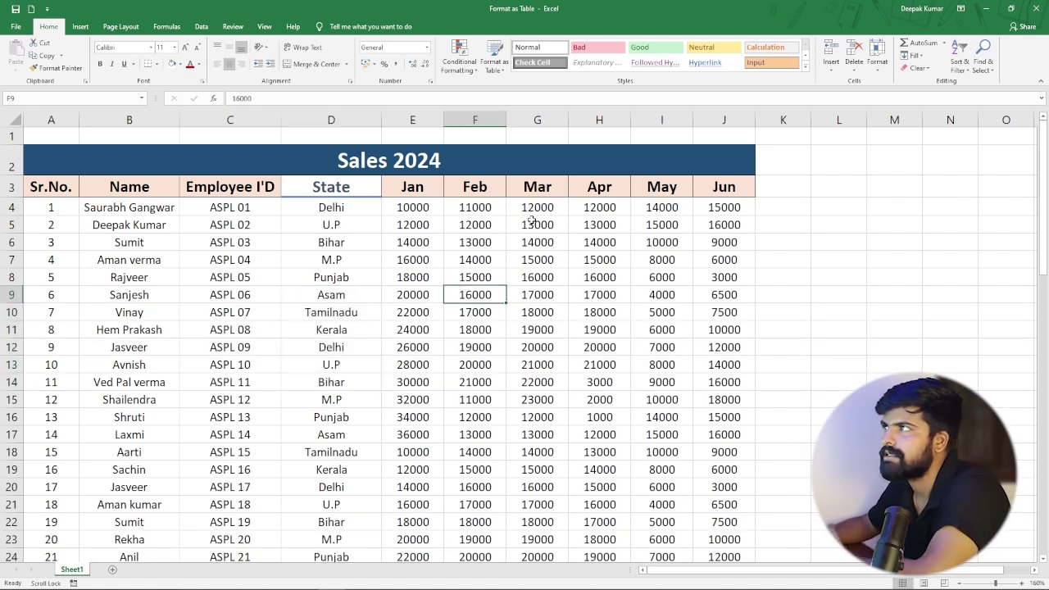
Step: Apply the 20% - Accent1 cell style to E5 and the 40% - Accent1 style to E6 in the Jan column
click(806, 67)
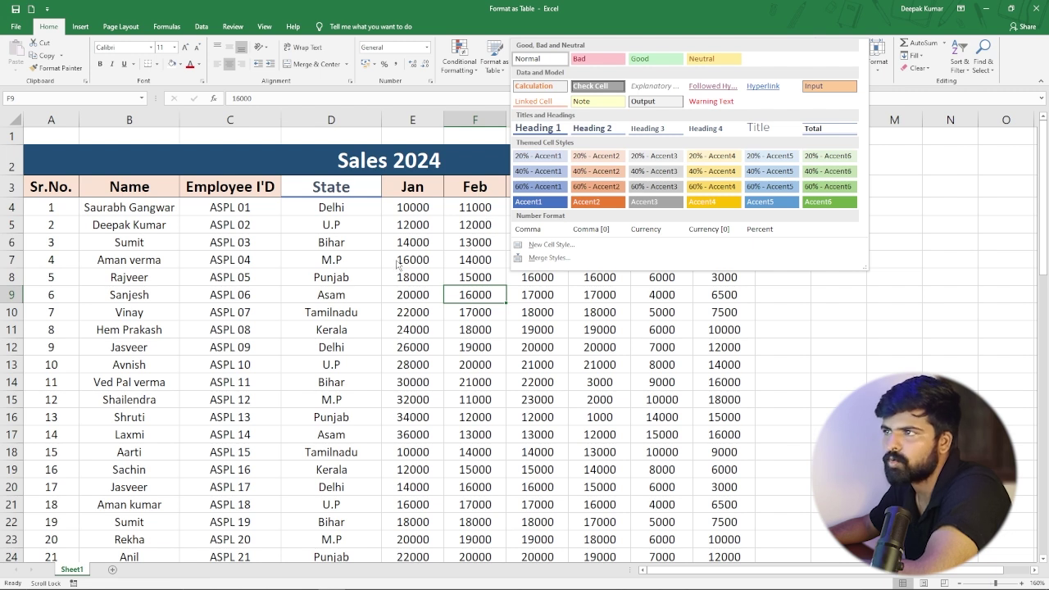
click(413, 227)
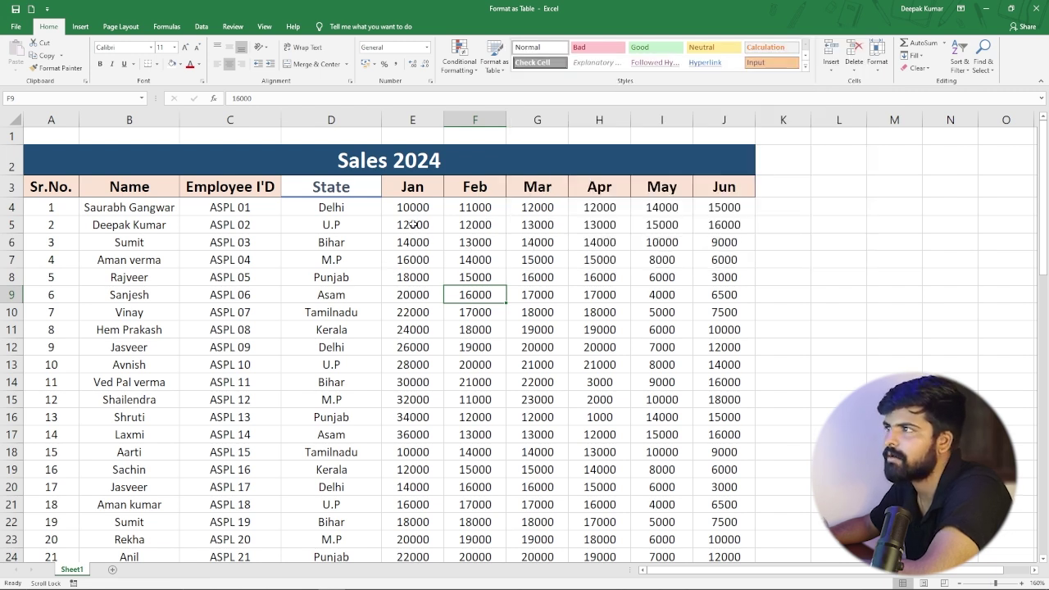
click(413, 226)
click(806, 66)
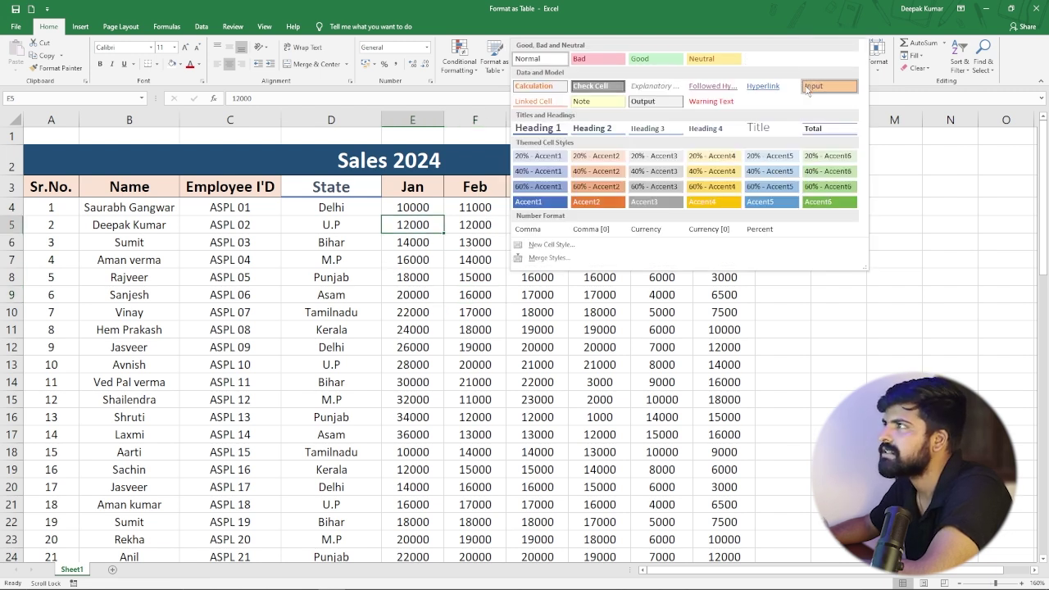
click(531, 157)
click(418, 240)
click(806, 67)
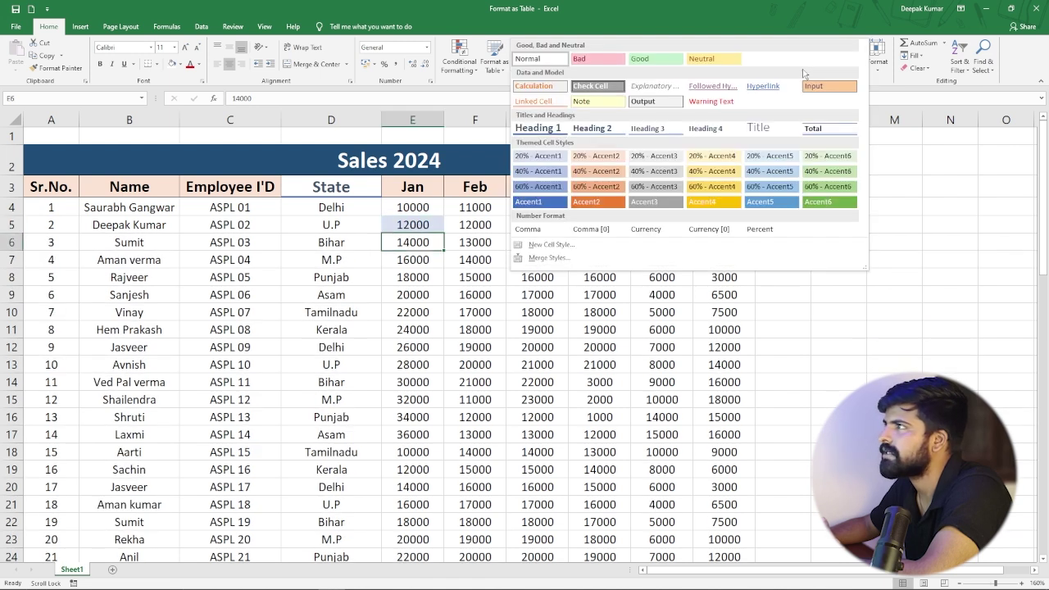
click(531, 157)
Step: Apply the 60% - Accent1 cell style to E7 and the Accent1 style to E8 in the Jan column
click(426, 259)
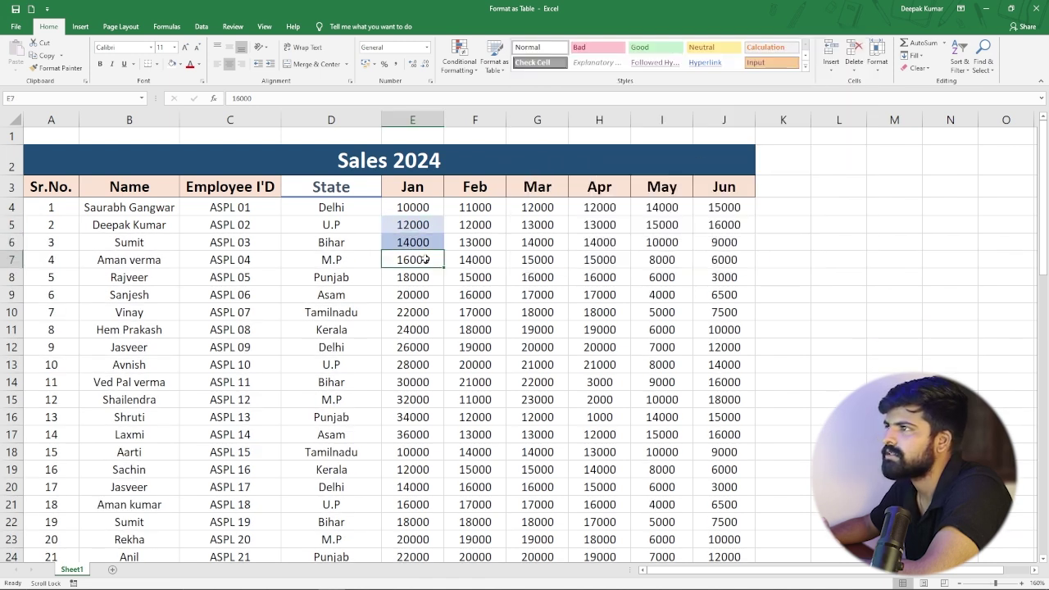
click(805, 67)
click(531, 191)
click(428, 276)
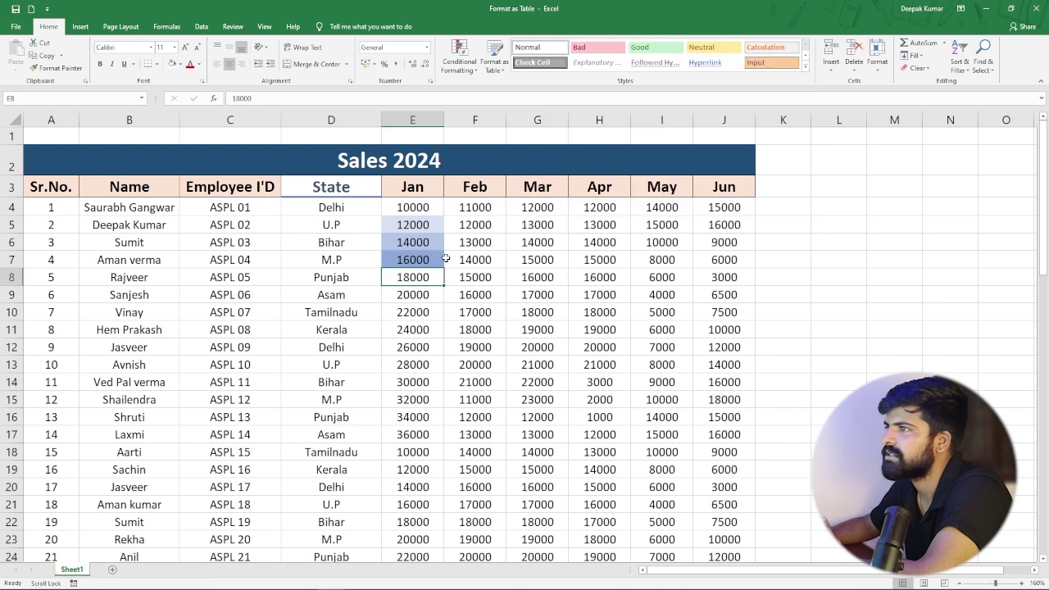
click(805, 66)
click(531, 209)
click(457, 356)
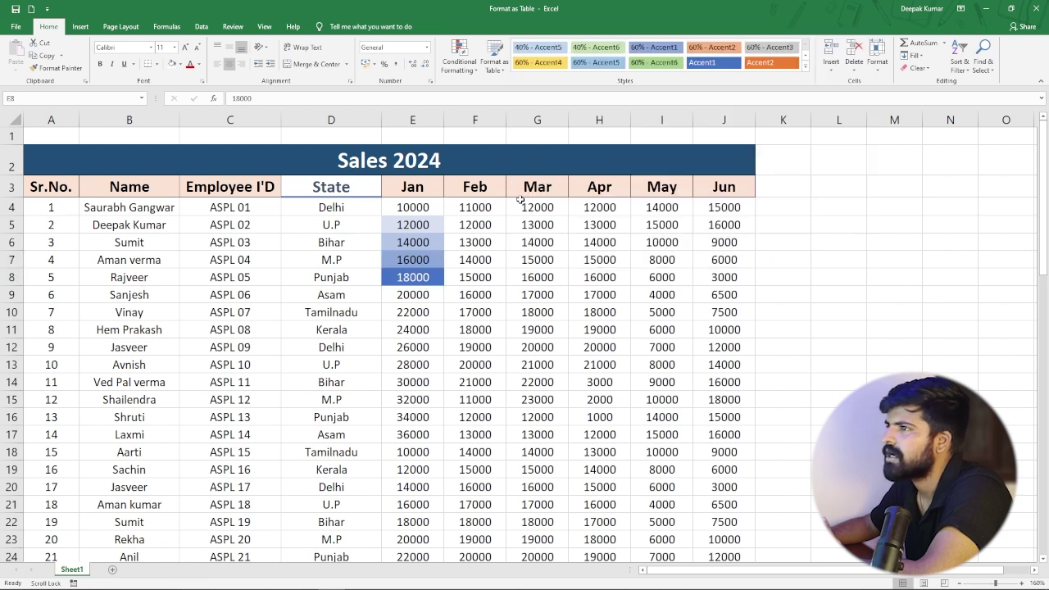
click(414, 260)
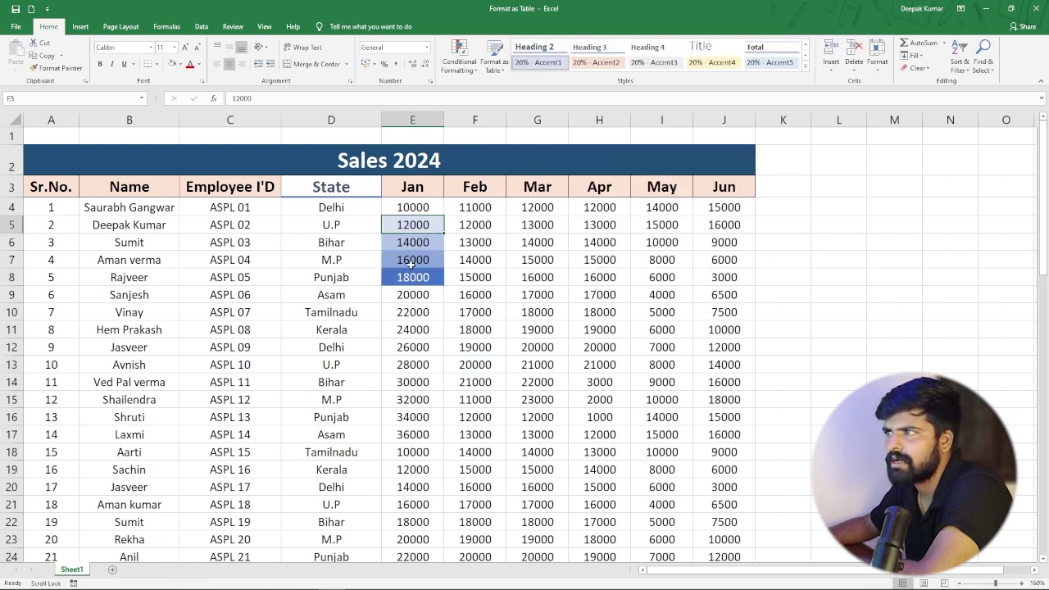
click(416, 283)
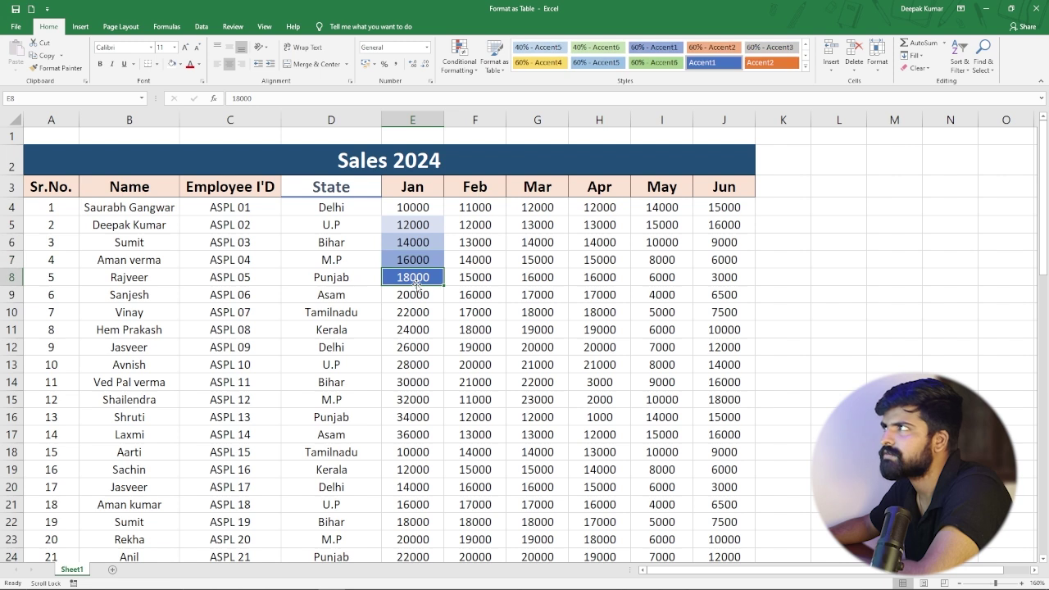
Step: Apply the Good cell style to the Feb value in F8
click(488, 277)
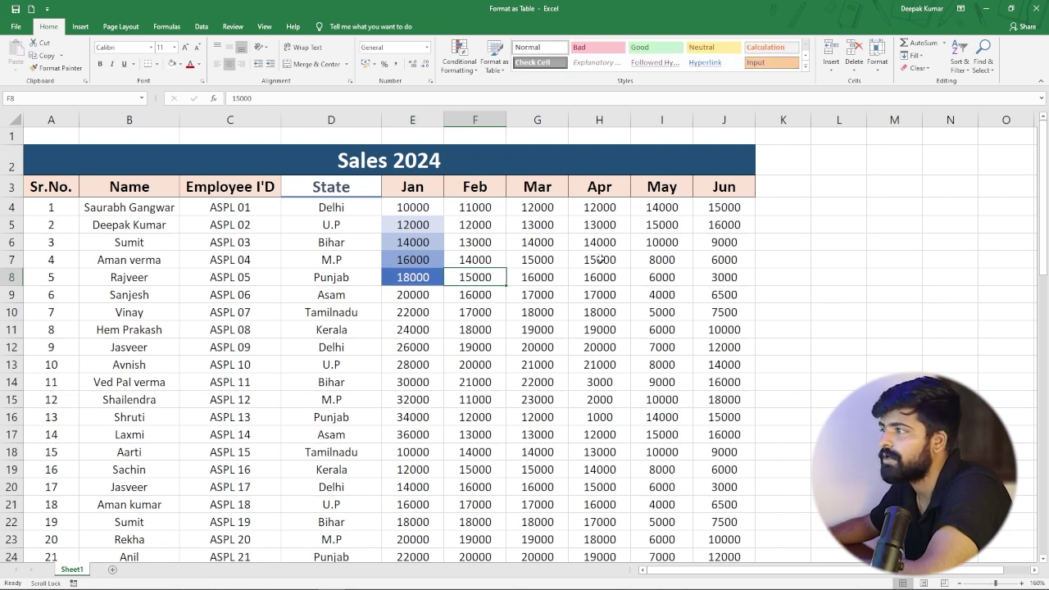
click(805, 66)
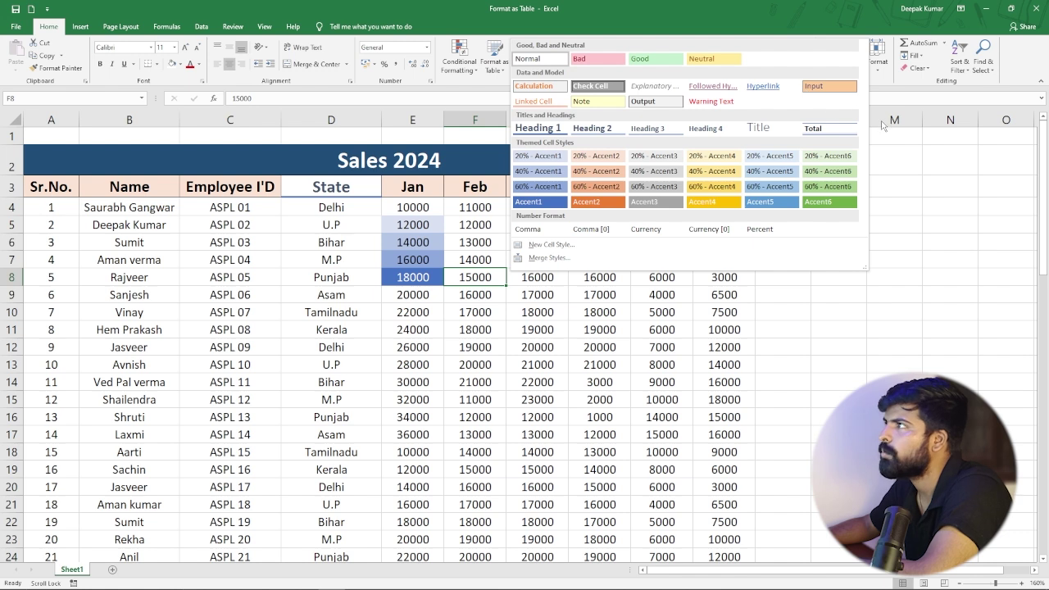
click(665, 62)
click(511, 331)
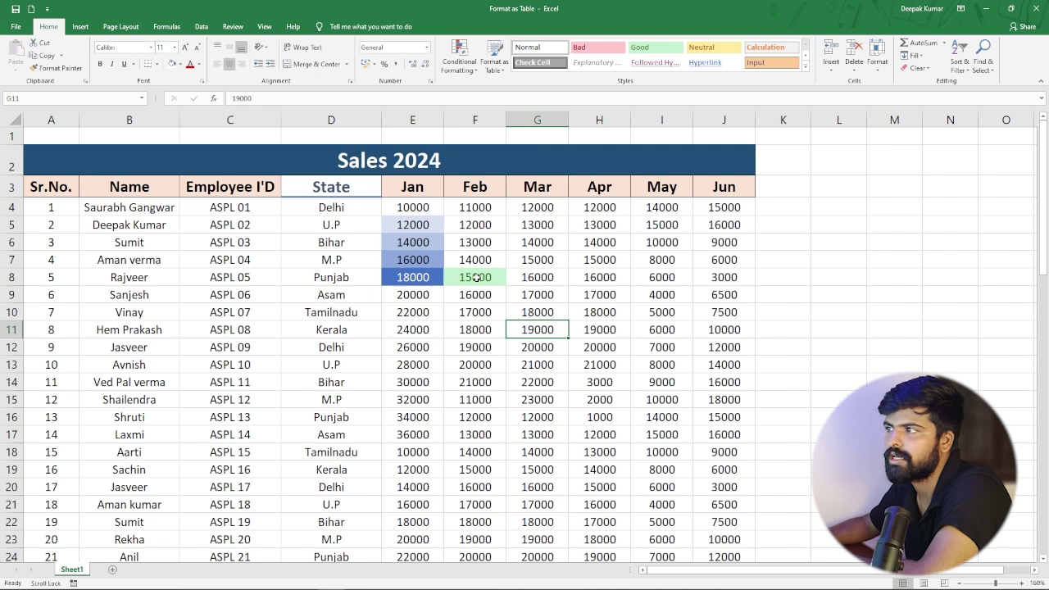
click(476, 277)
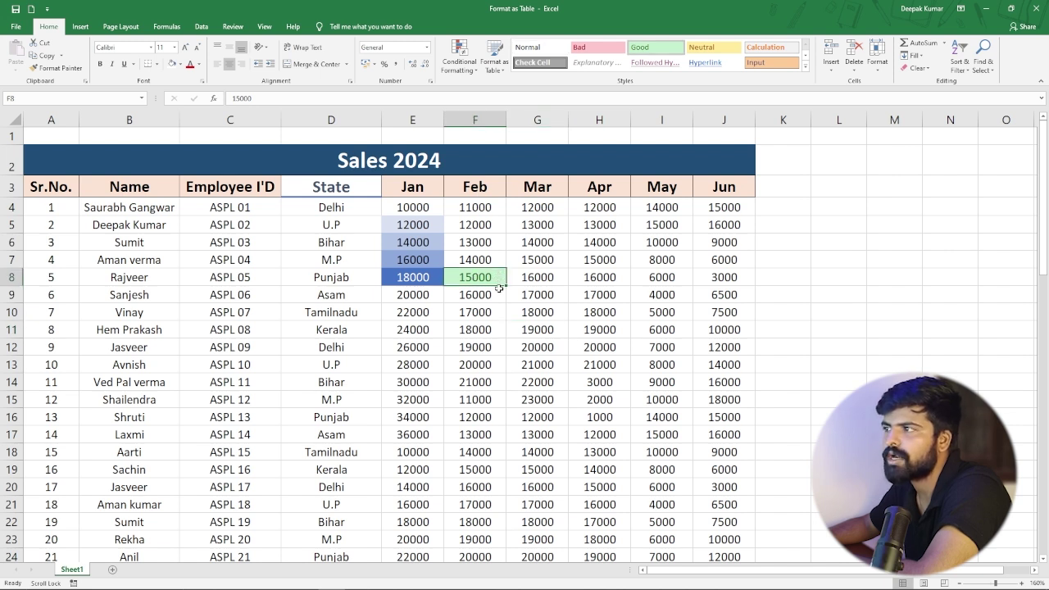
click(569, 294)
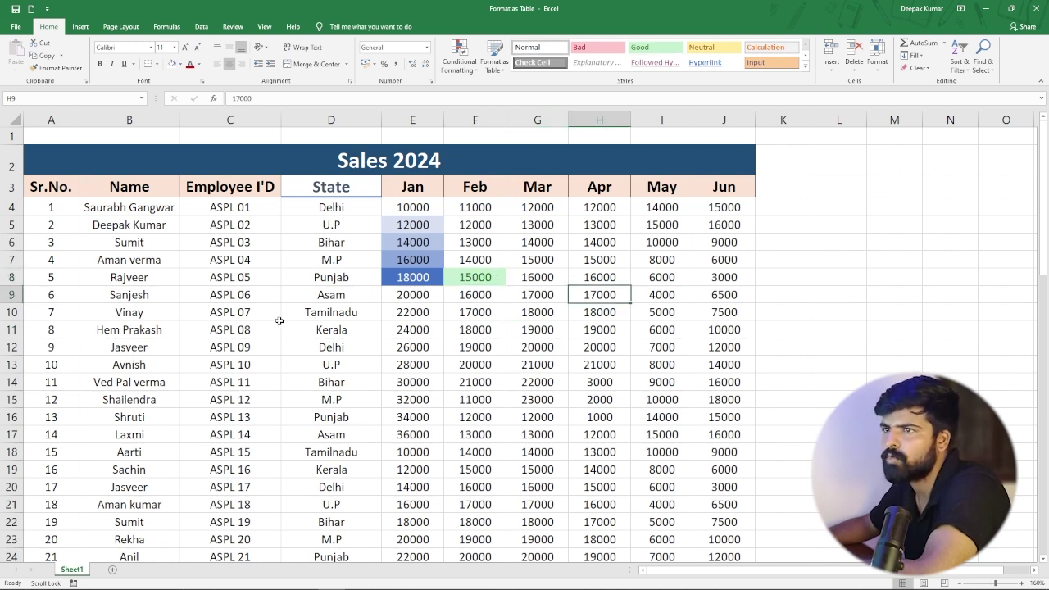
Step: Apply the Calculation cell style to the name in B10
click(155, 312)
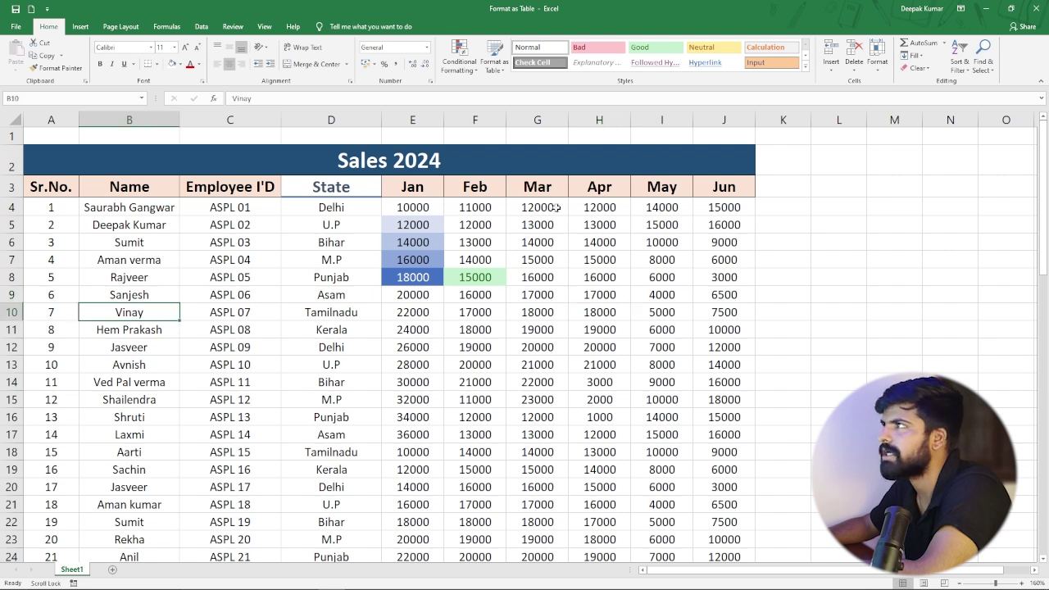
click(806, 67)
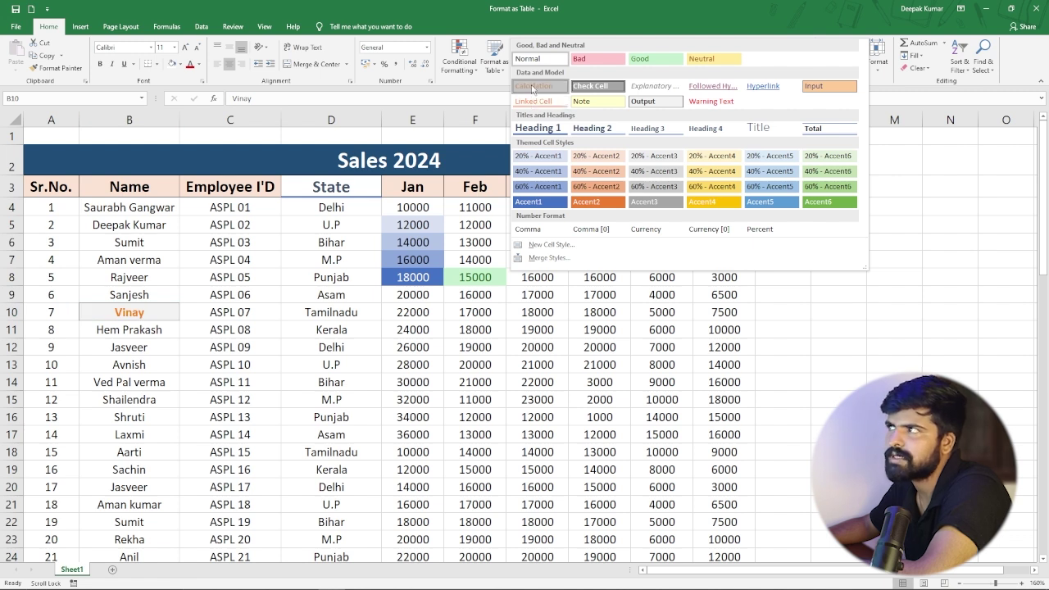
click(533, 87)
click(190, 332)
click(129, 314)
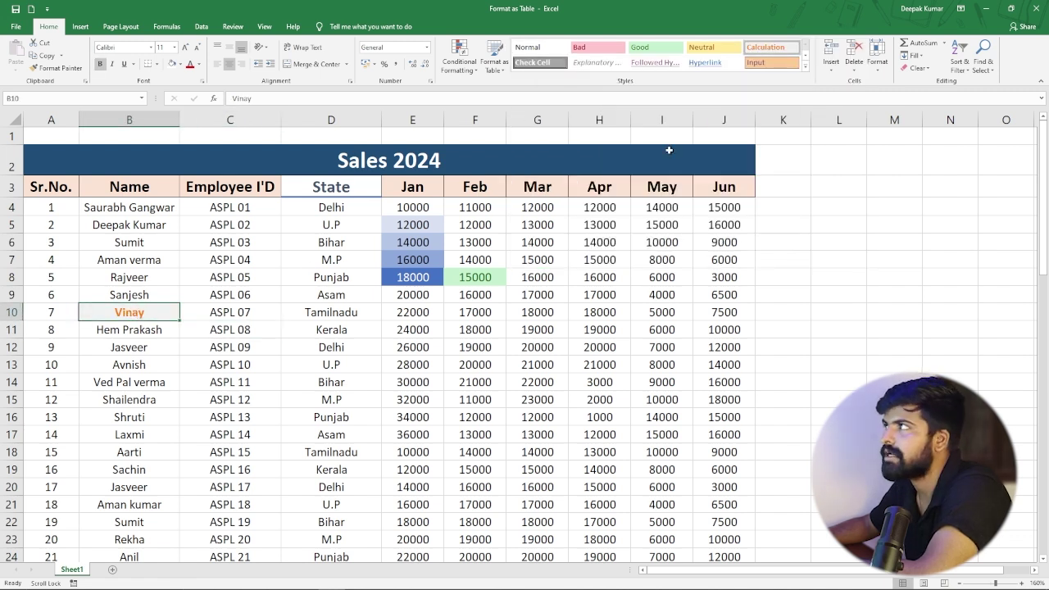
click(805, 67)
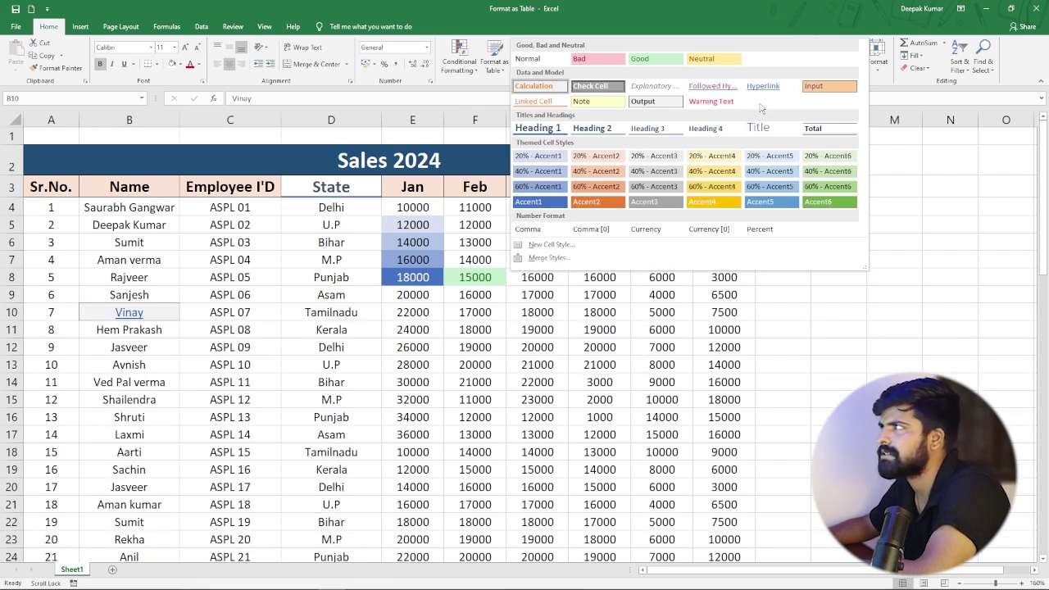
click(585, 392)
drag(426, 347, 662, 399)
click(805, 67)
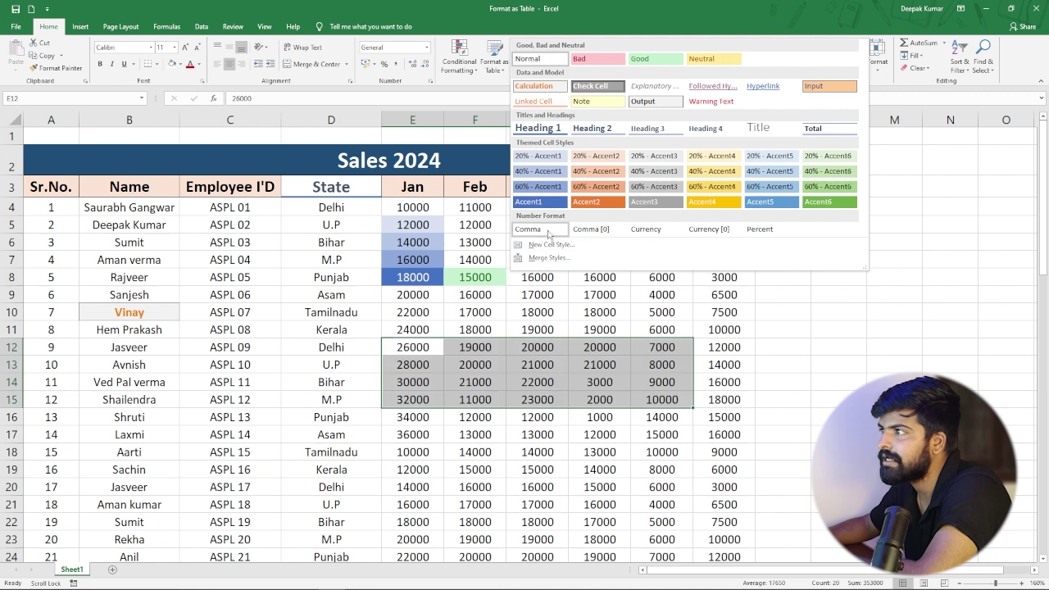
click(245, 246)
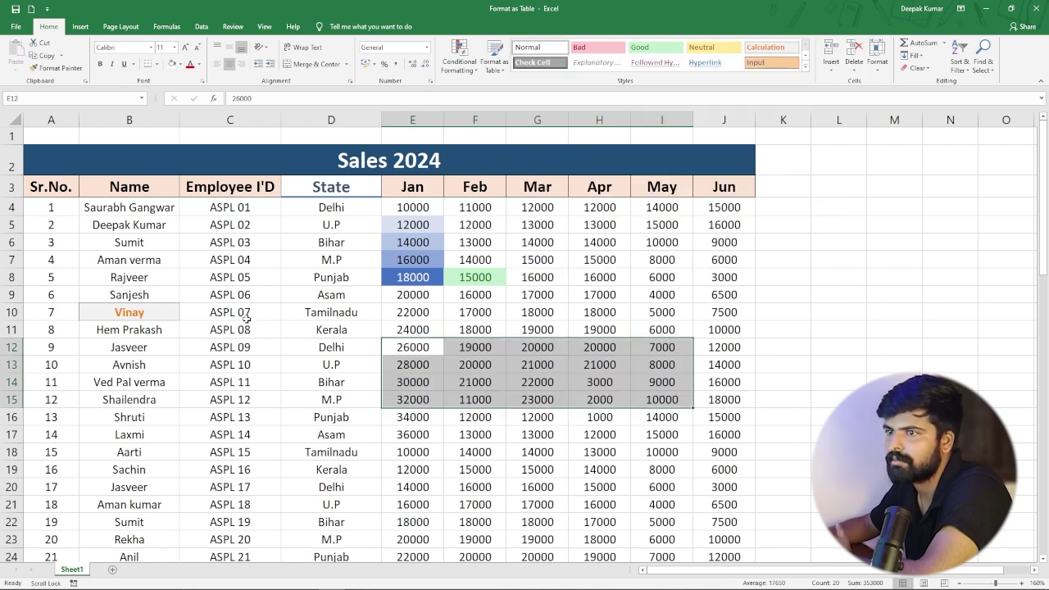
Step: Apply the Comma number format cell style to the Jan value in E20
scroll(411, 365, down, 1)
click(411, 366)
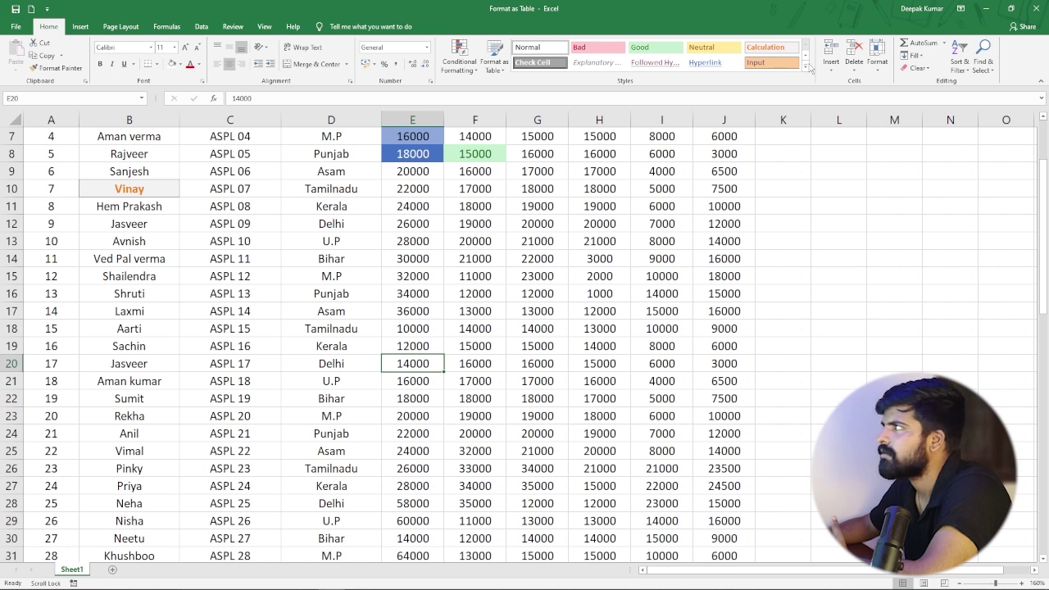
click(807, 67)
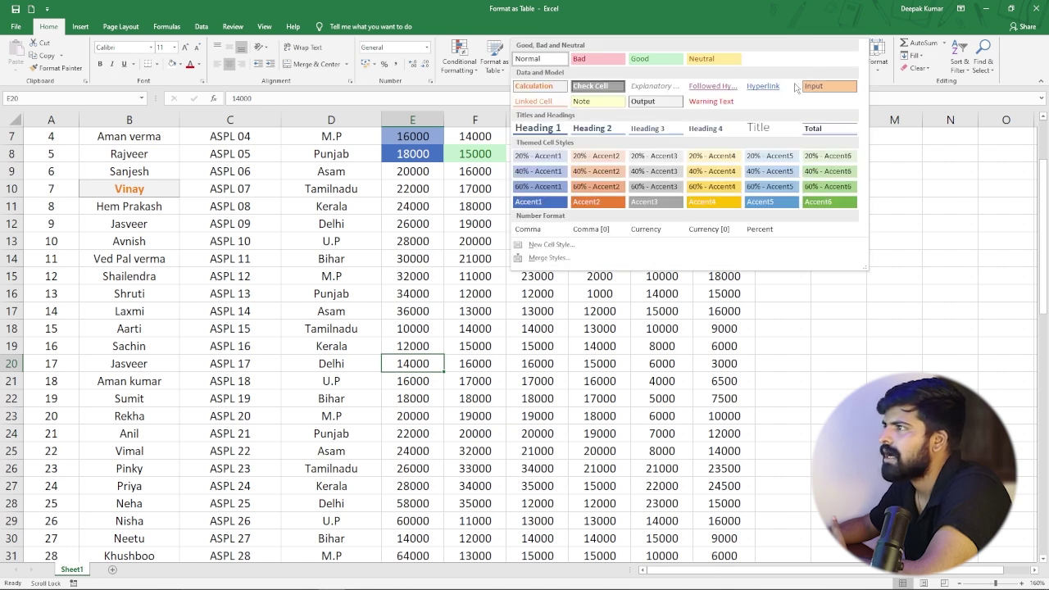
click(523, 238)
click(474, 451)
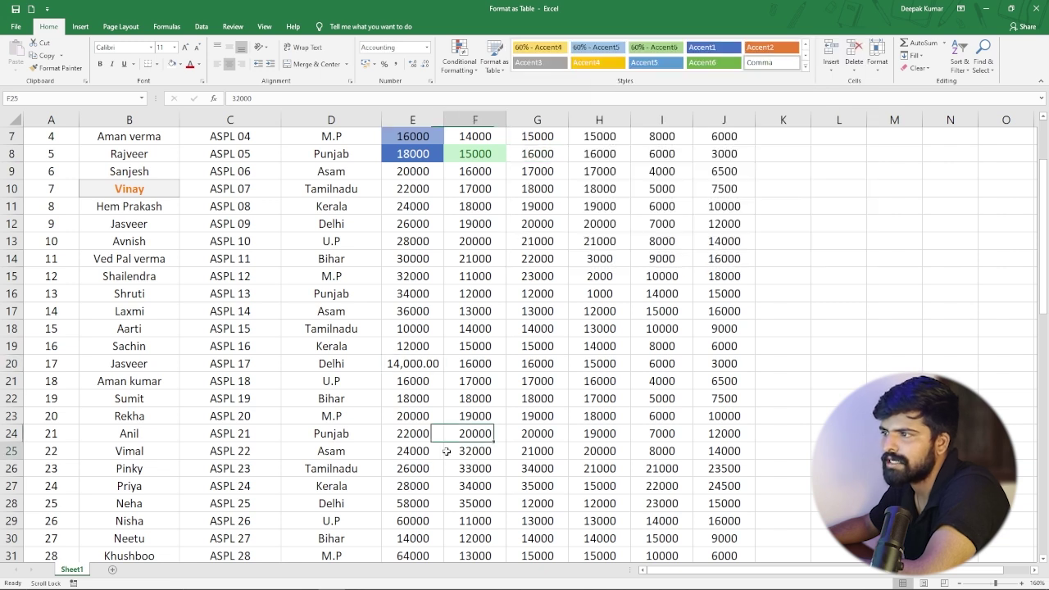
click(434, 364)
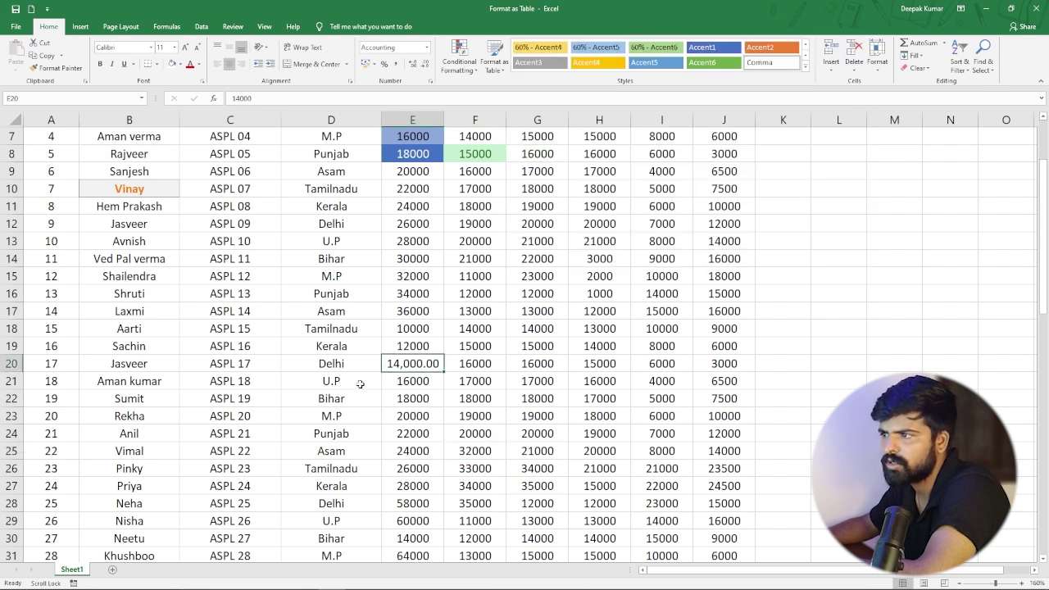
click(418, 345)
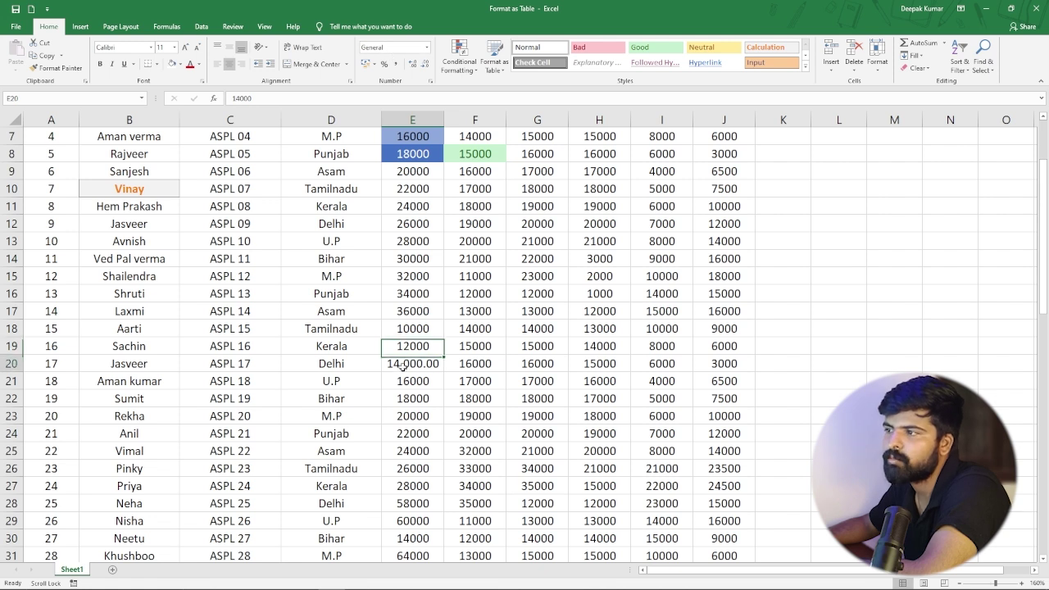
click(402, 368)
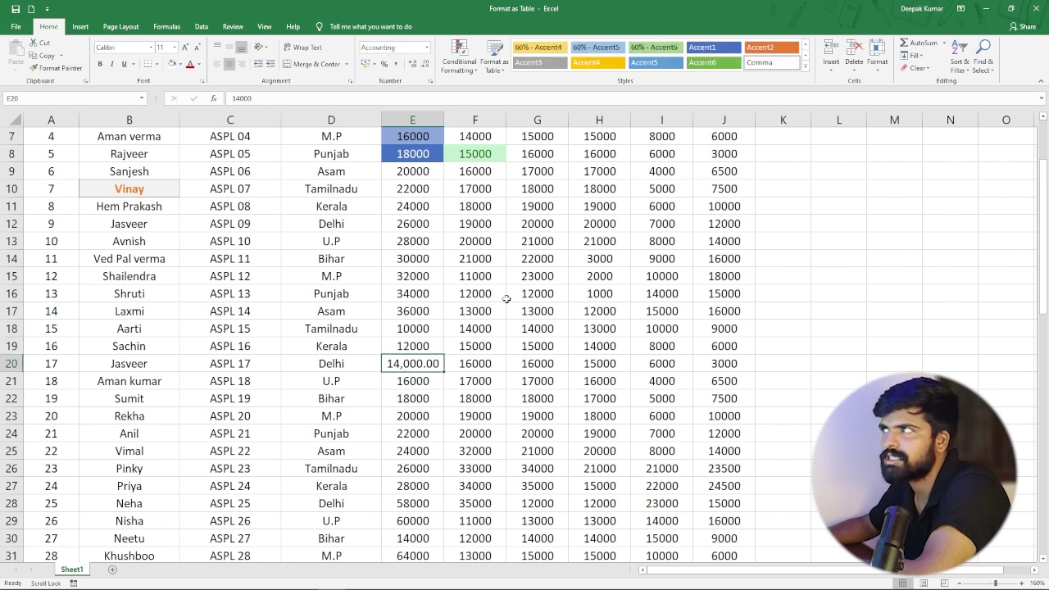
click(806, 68)
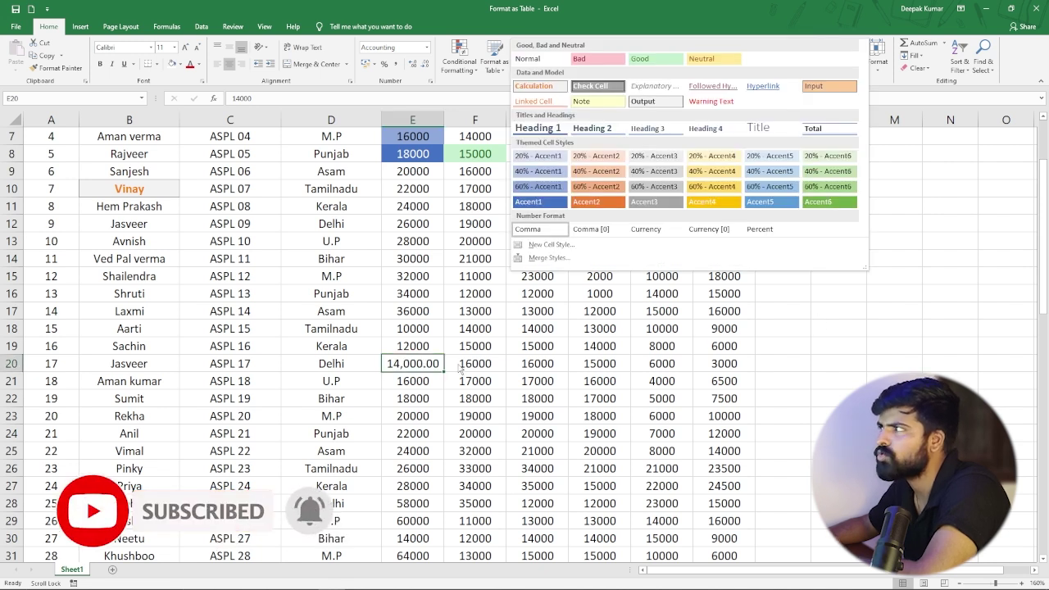
key(Escape)
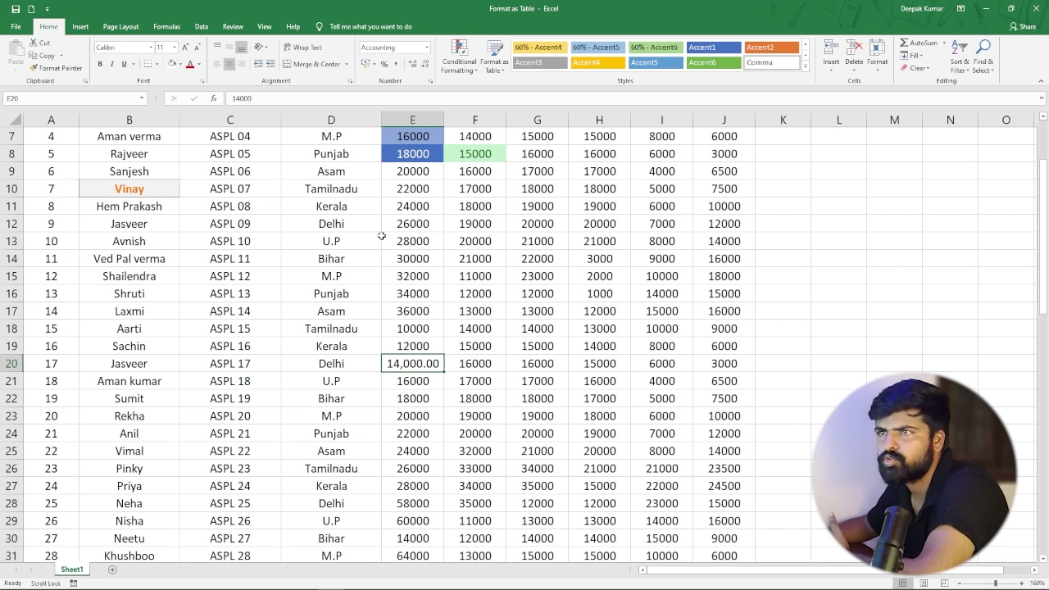
Step: Reset the Jan values in E4:E8 to the Normal cell style
scroll(381, 236, up, 2)
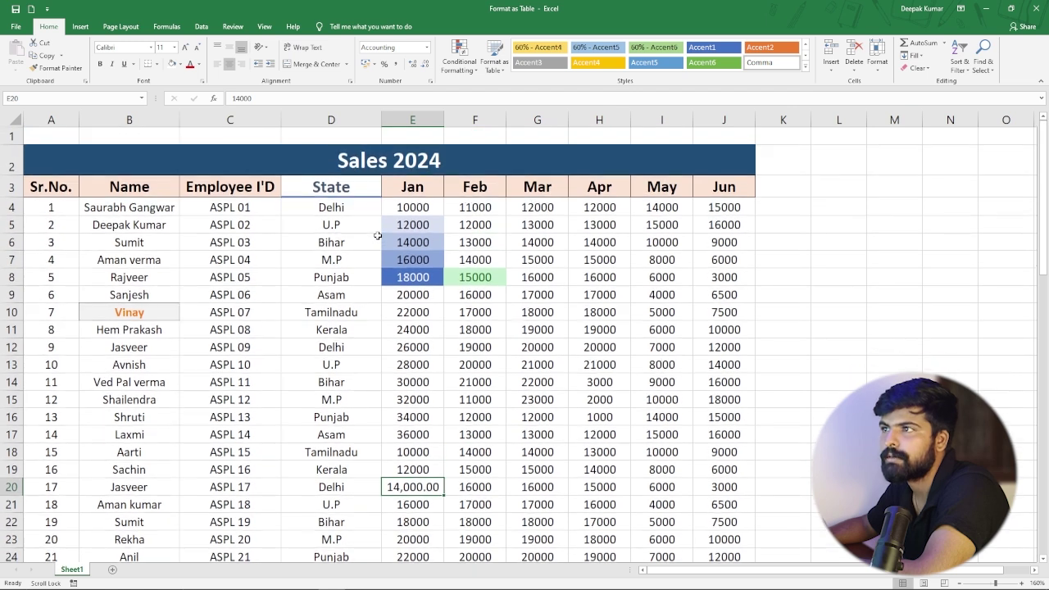
click(427, 208)
drag(427, 207, 428, 275)
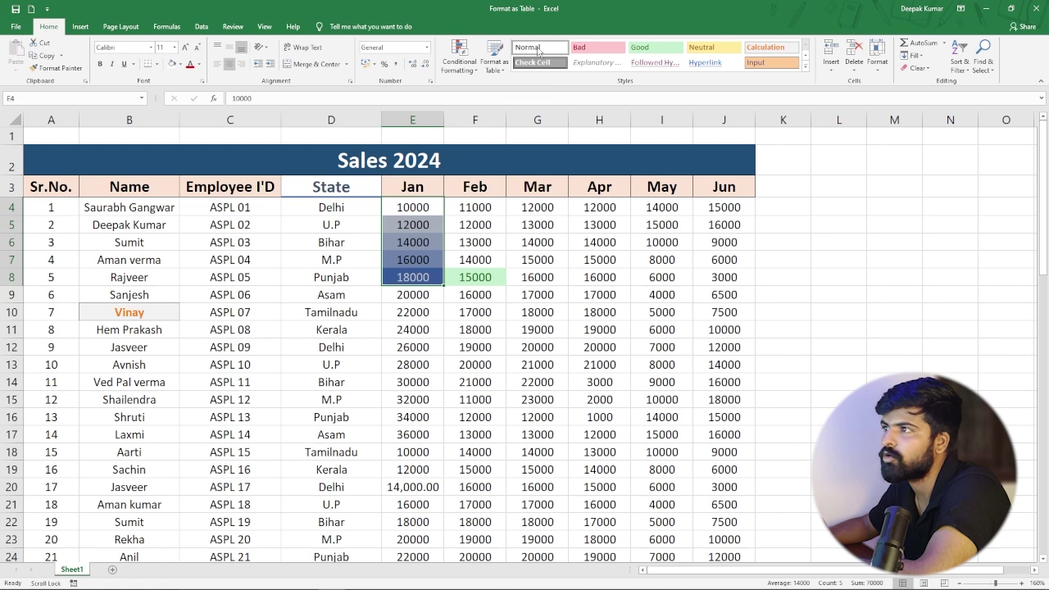
click(538, 52)
click(448, 259)
click(426, 205)
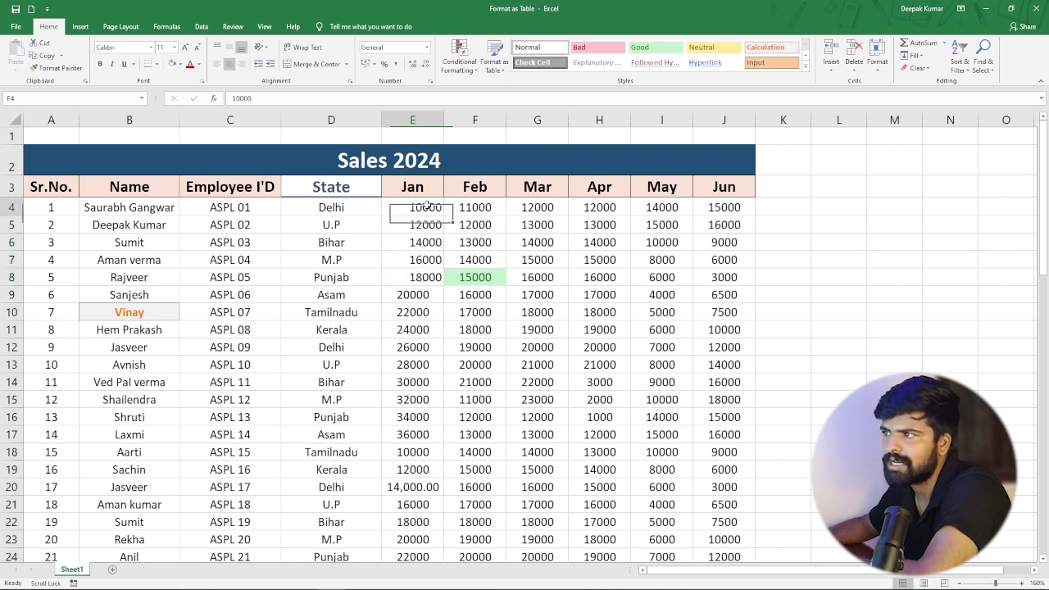
click(424, 241)
click(425, 272)
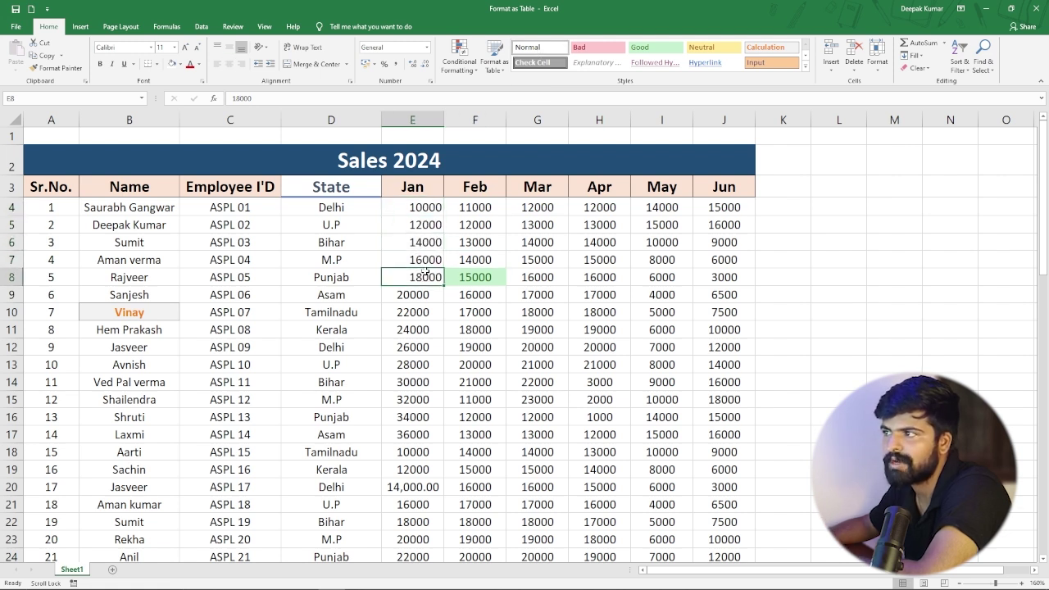
click(414, 207)
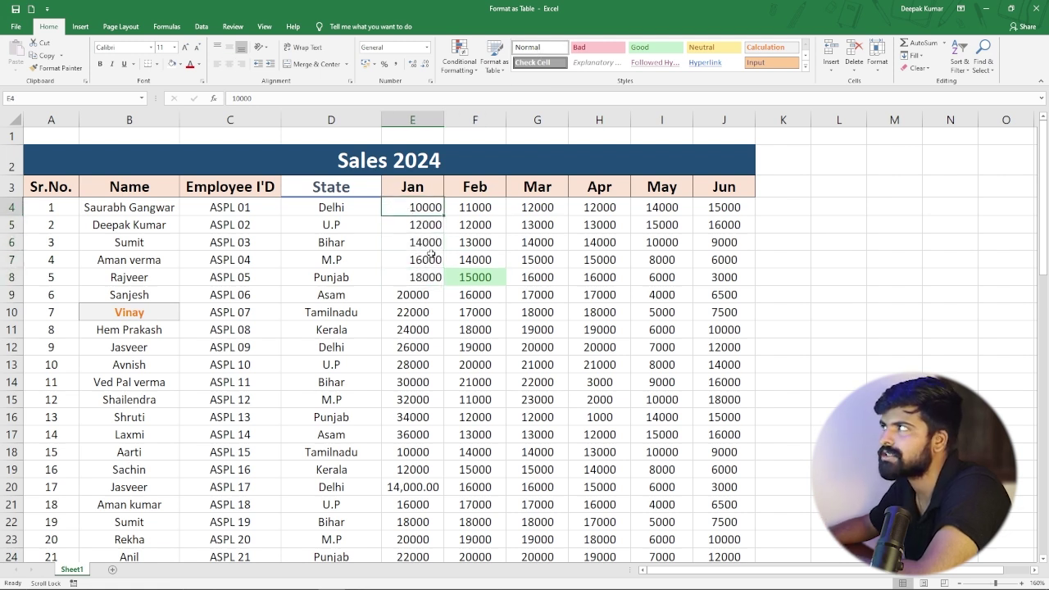
click(417, 292)
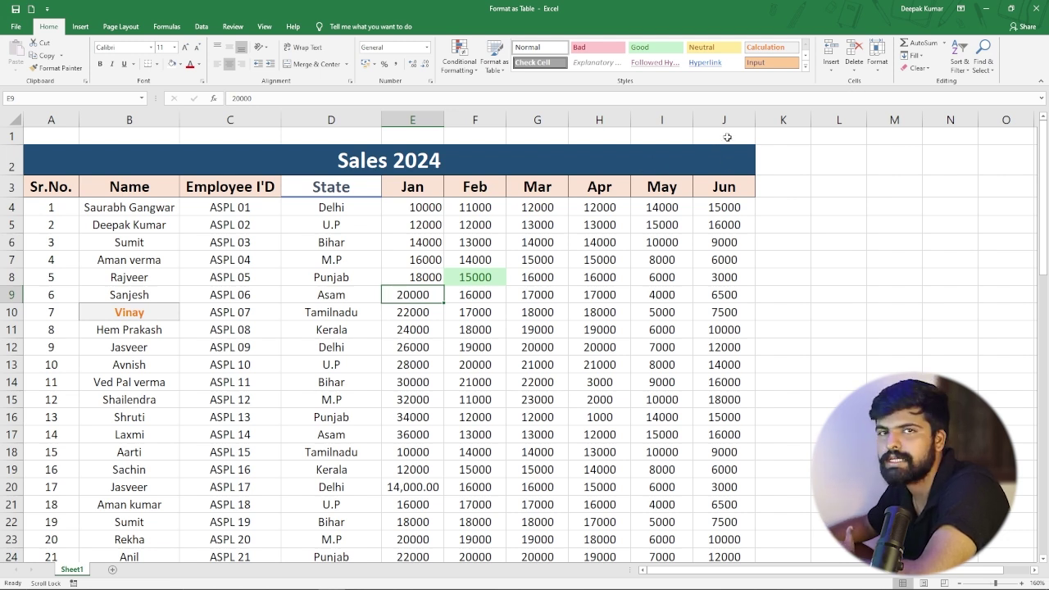
click(878, 56)
click(606, 289)
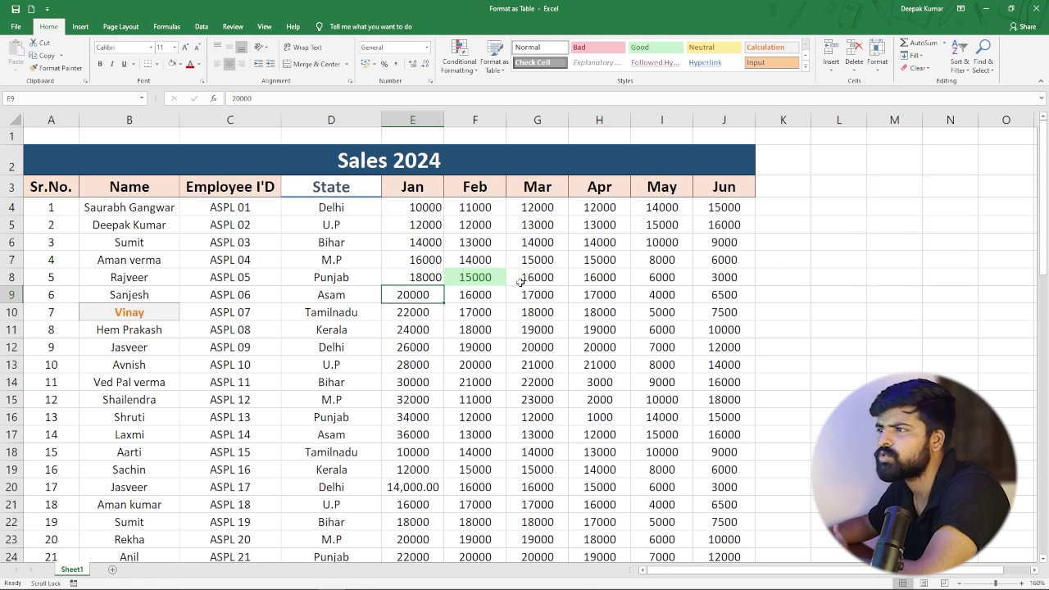